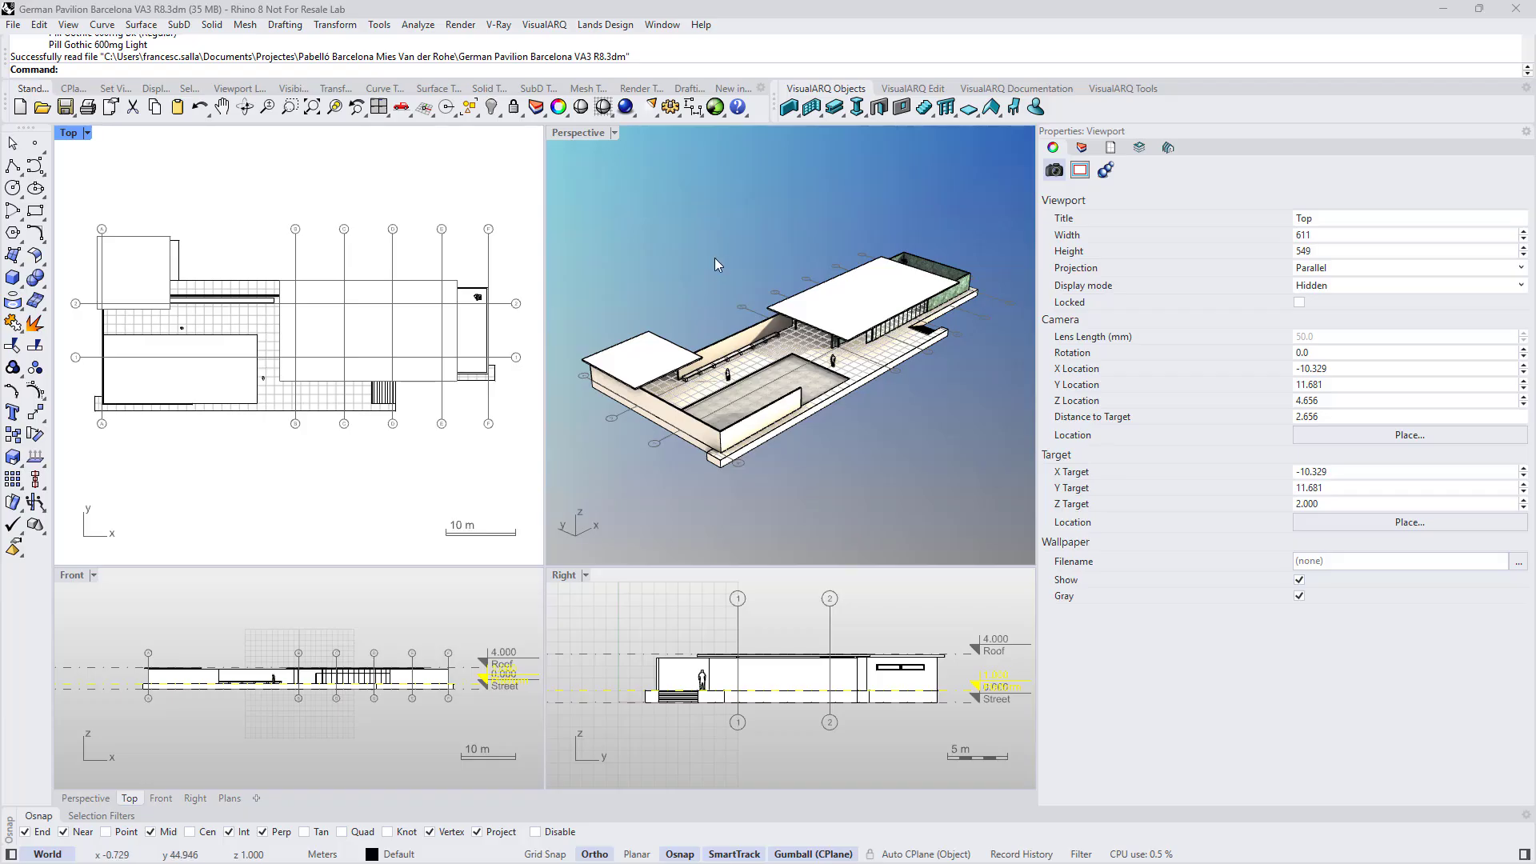
Step: Show the VisualARQ Tools set, dismiss the Clash tests menu and work in Perspective
click(1107, 90)
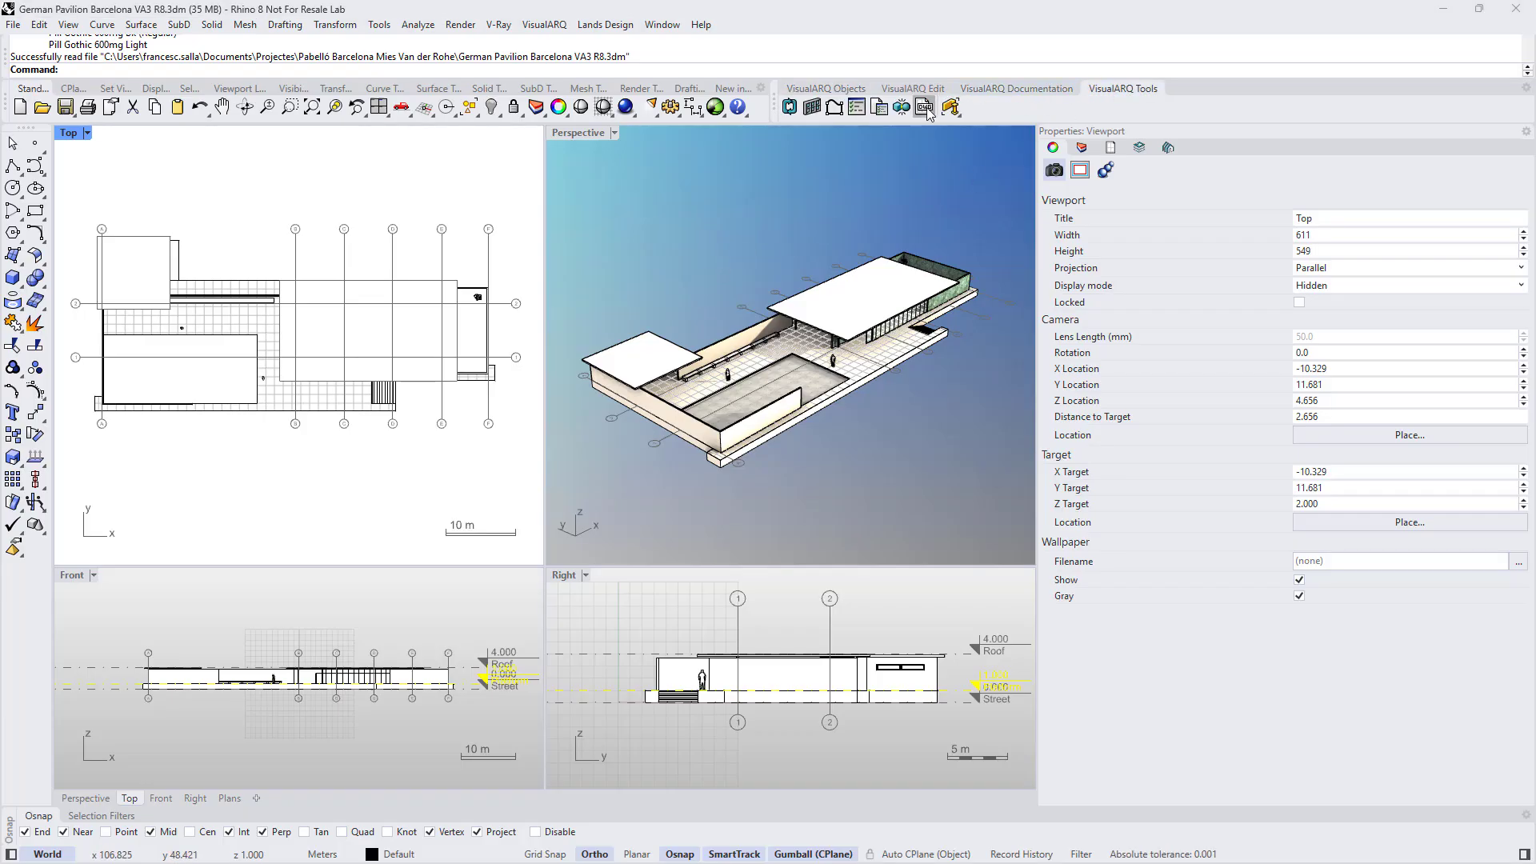
click(902, 106)
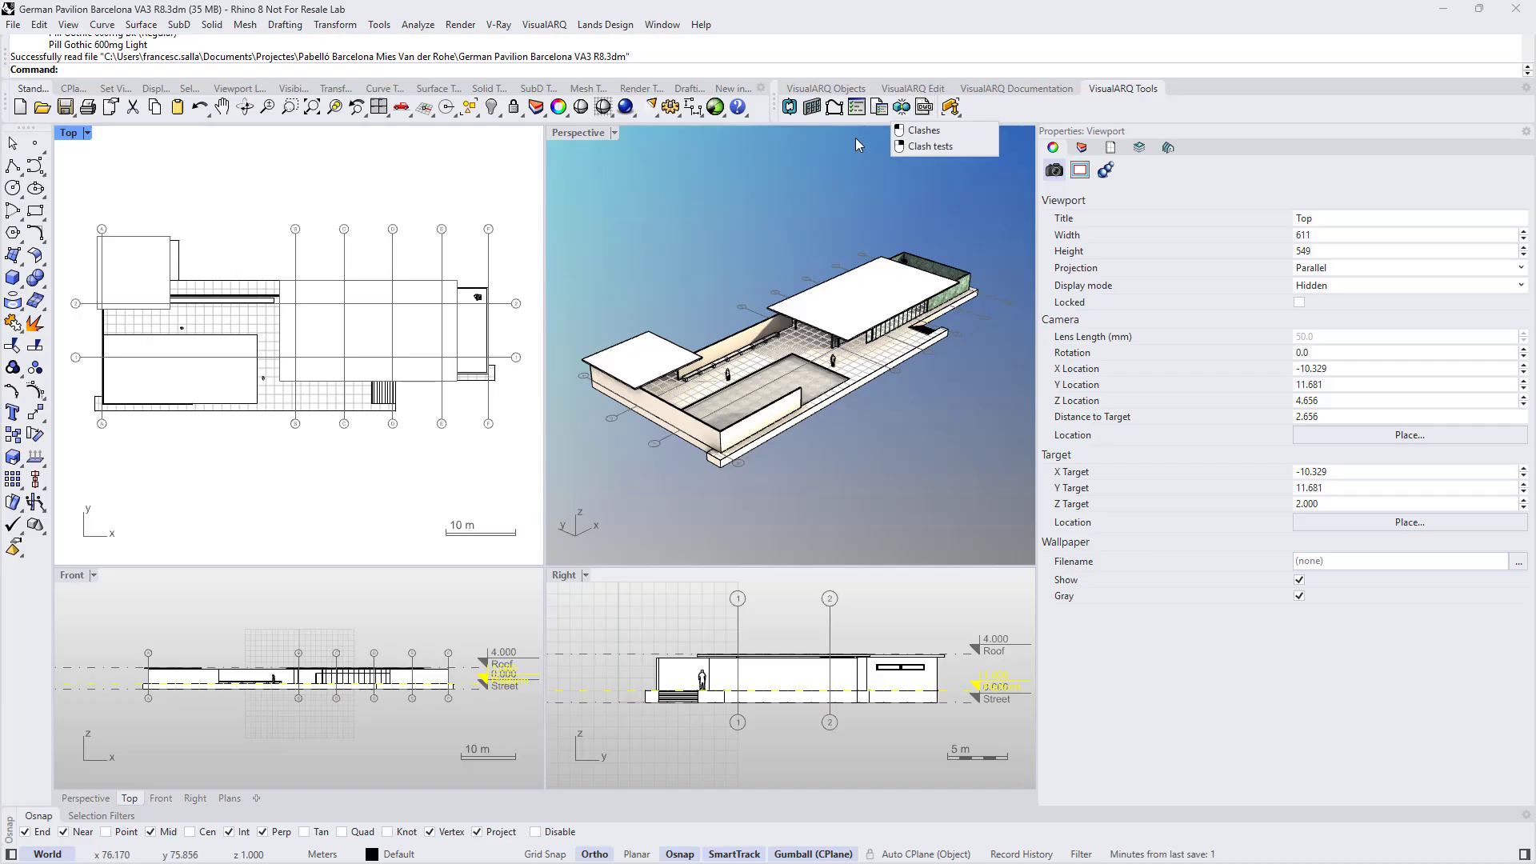
click(799, 159)
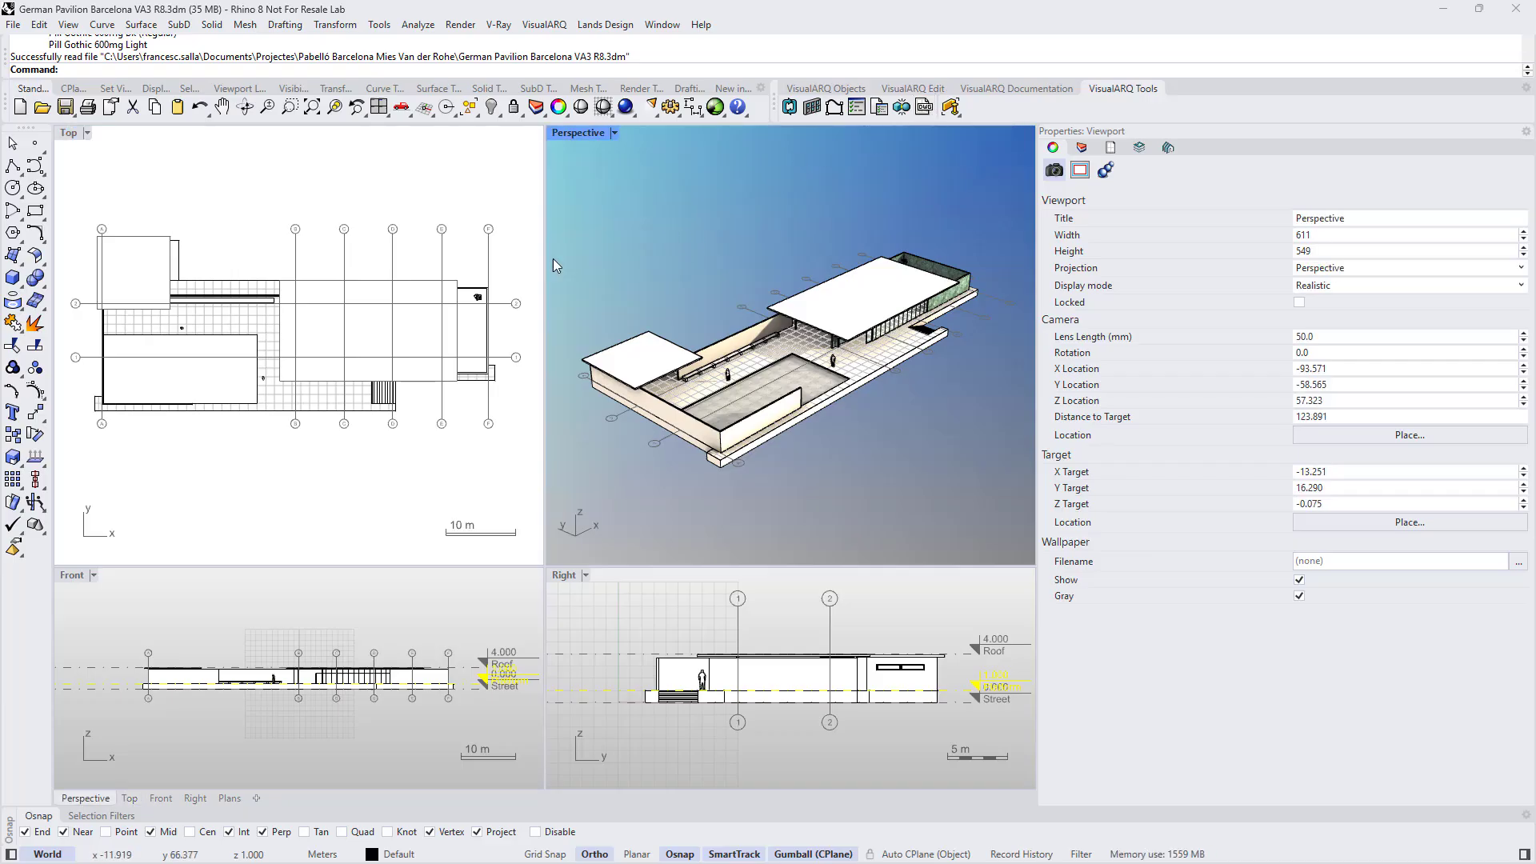
Step: Switch to the Plans layout and activate its Floor Plan (Top - Platform) detail
click(230, 798)
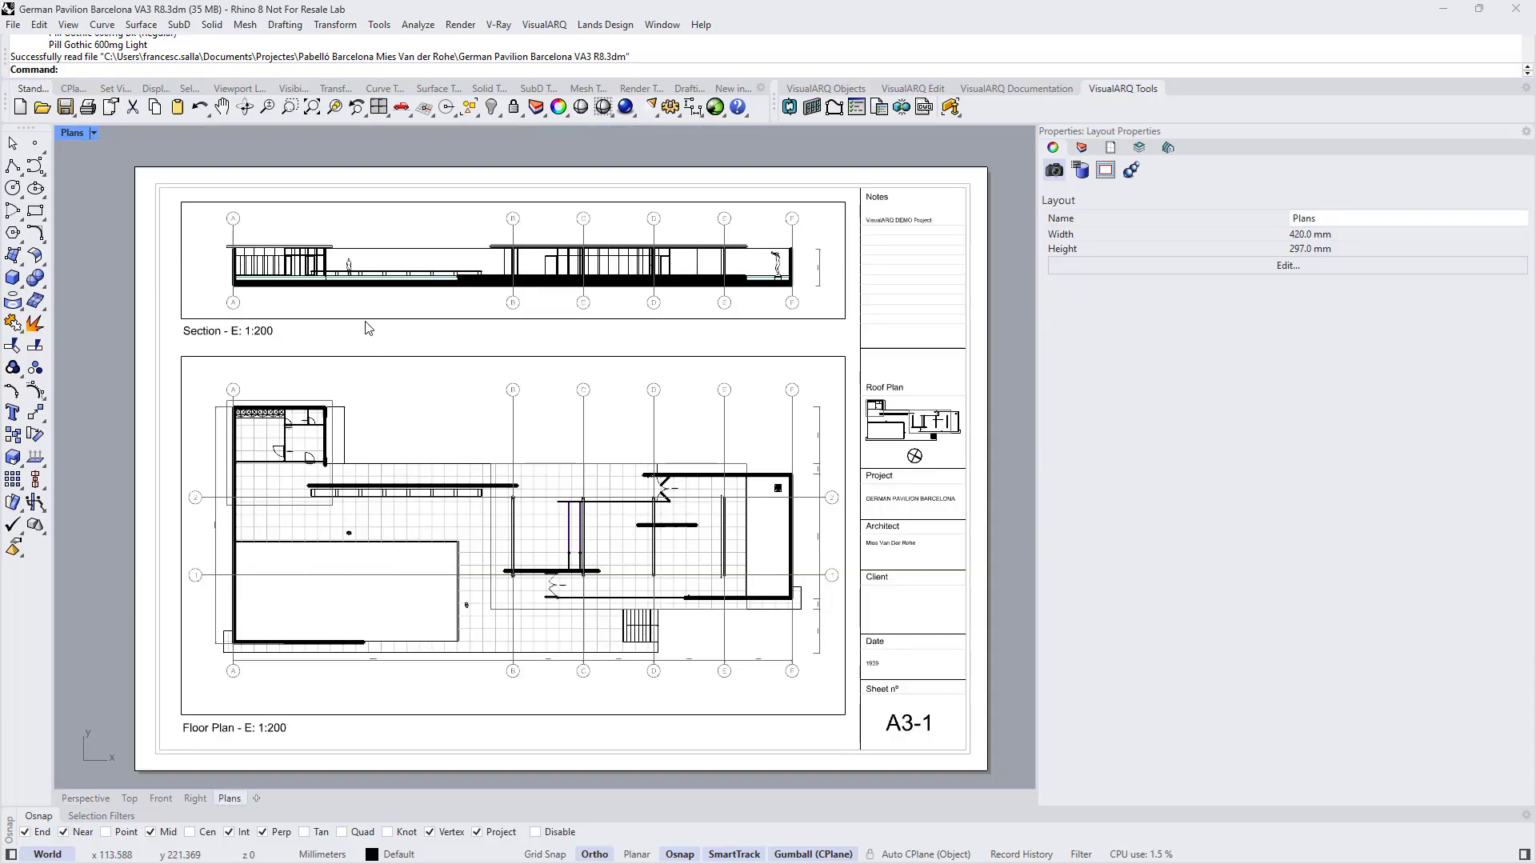
click(366, 298)
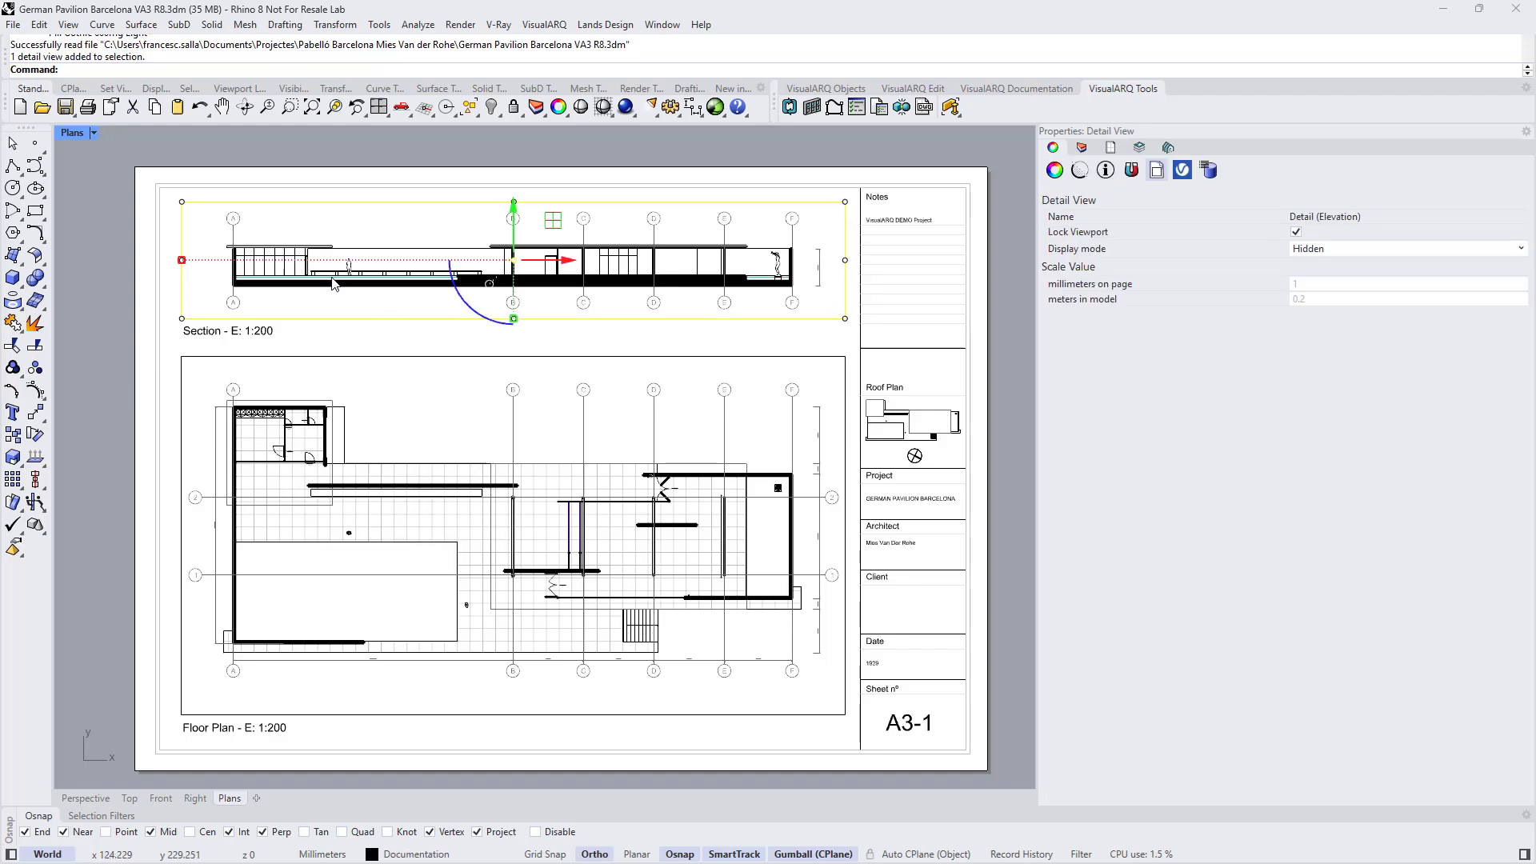
click(362, 364)
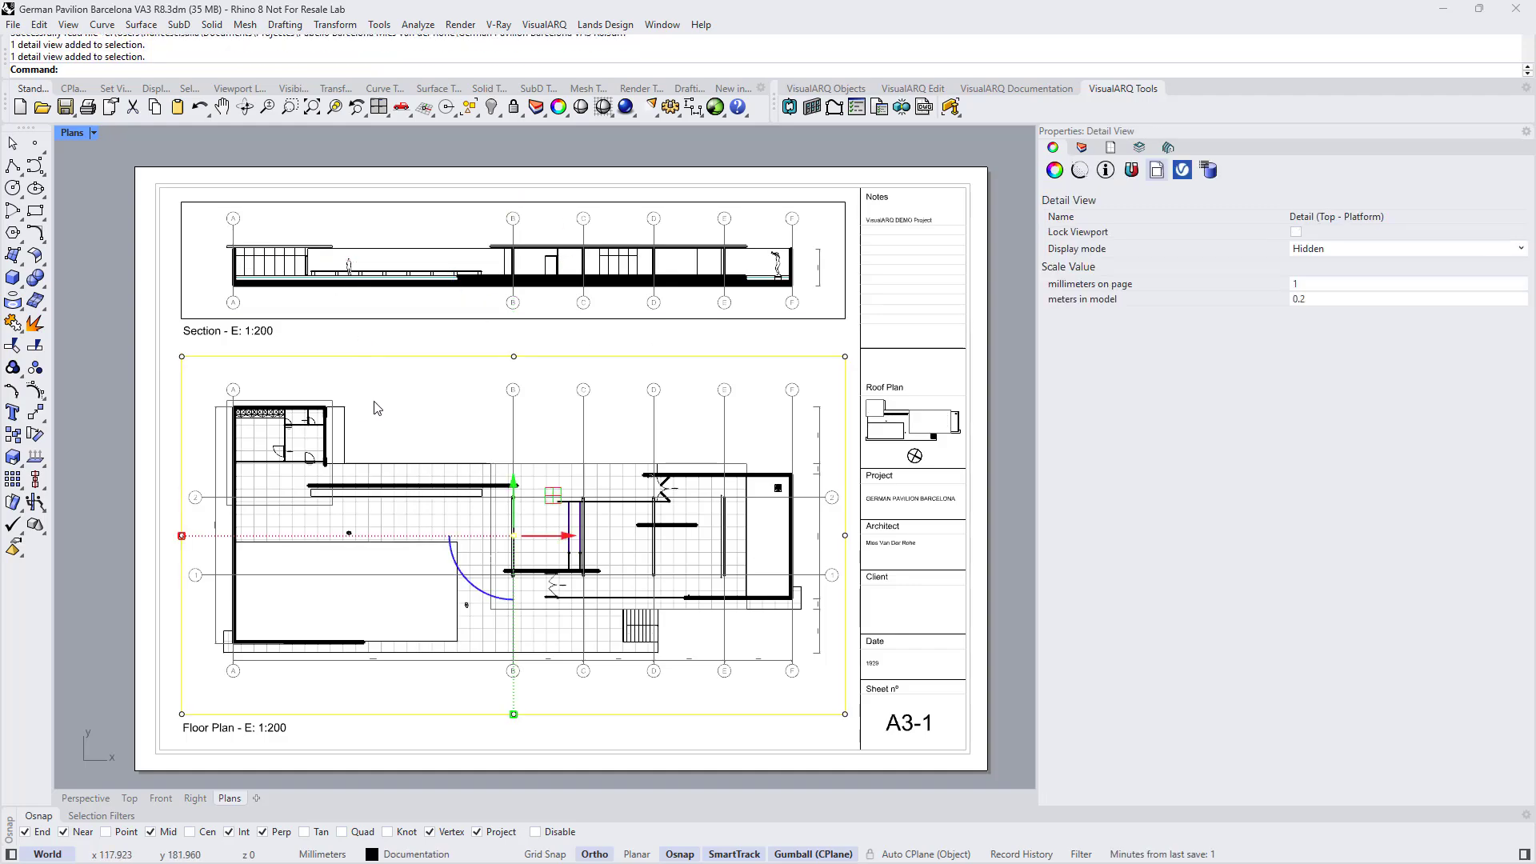
double_click(376, 409)
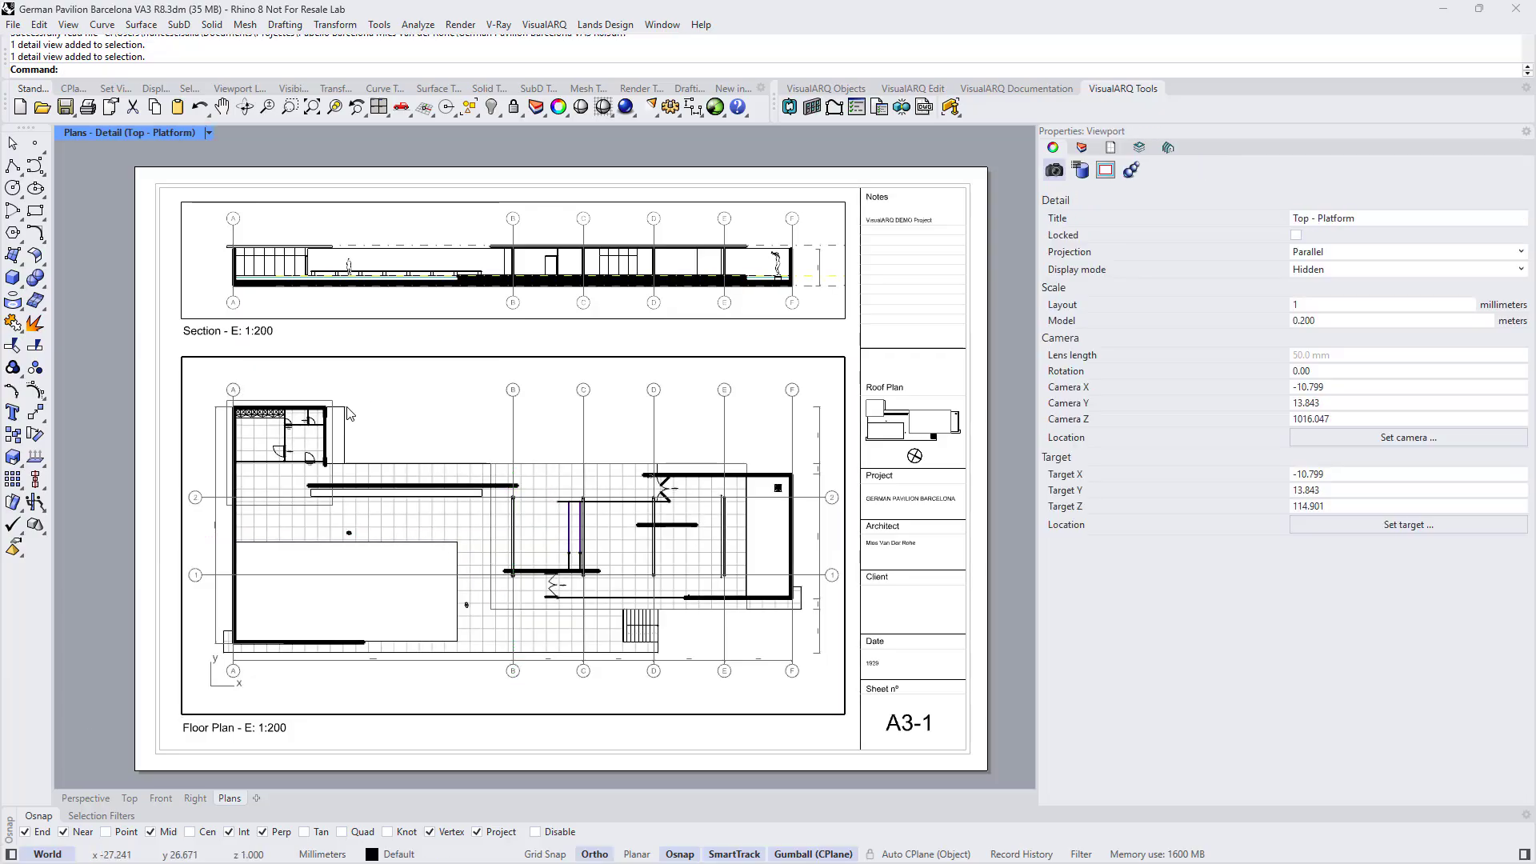
Step: Select the top wall and an object on grid line B in the floor plan
click(318, 411)
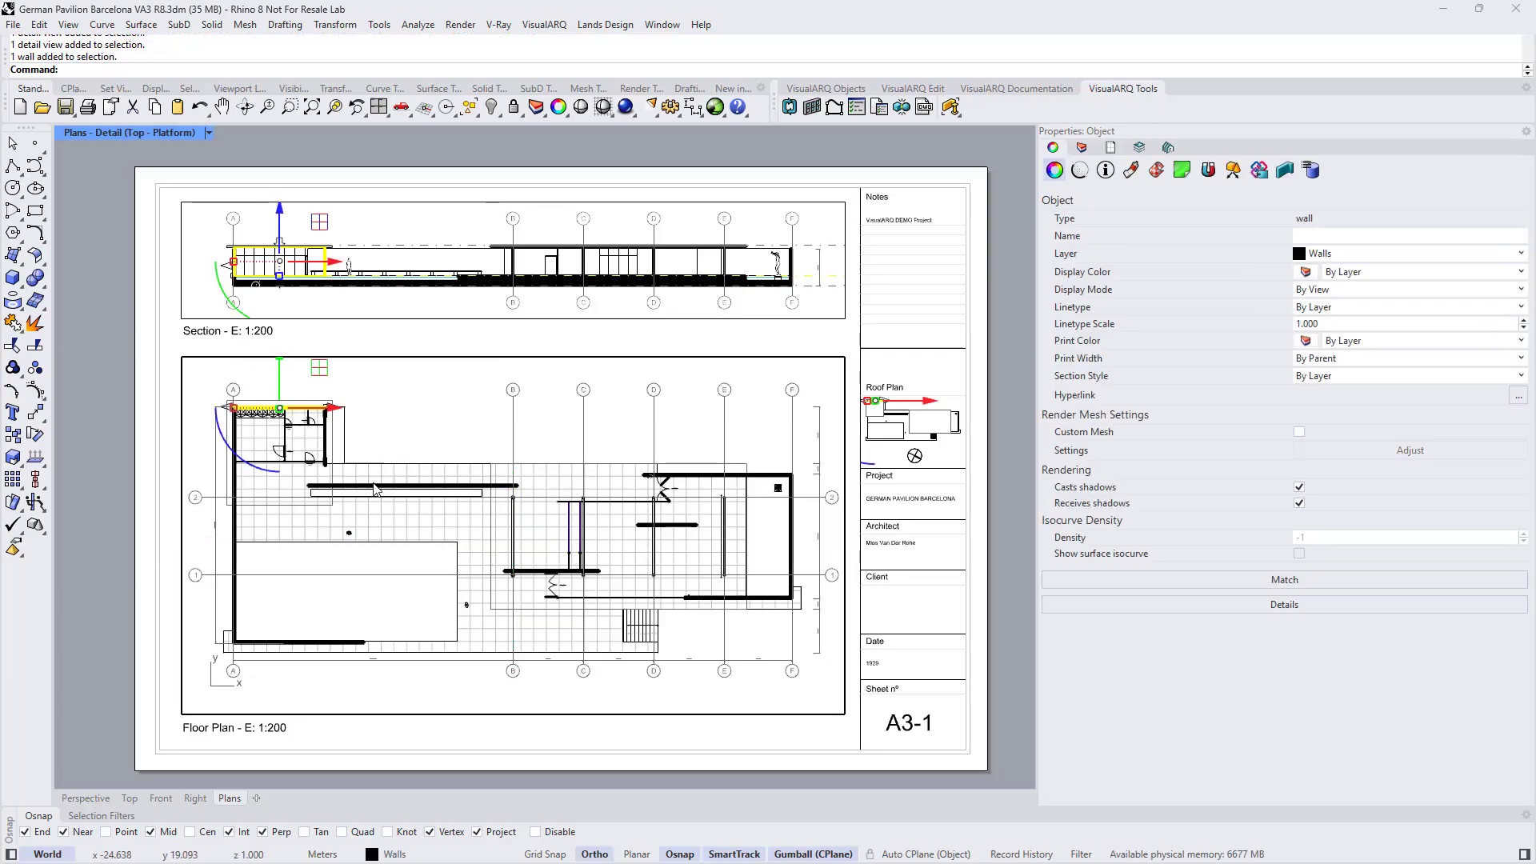
click(513, 456)
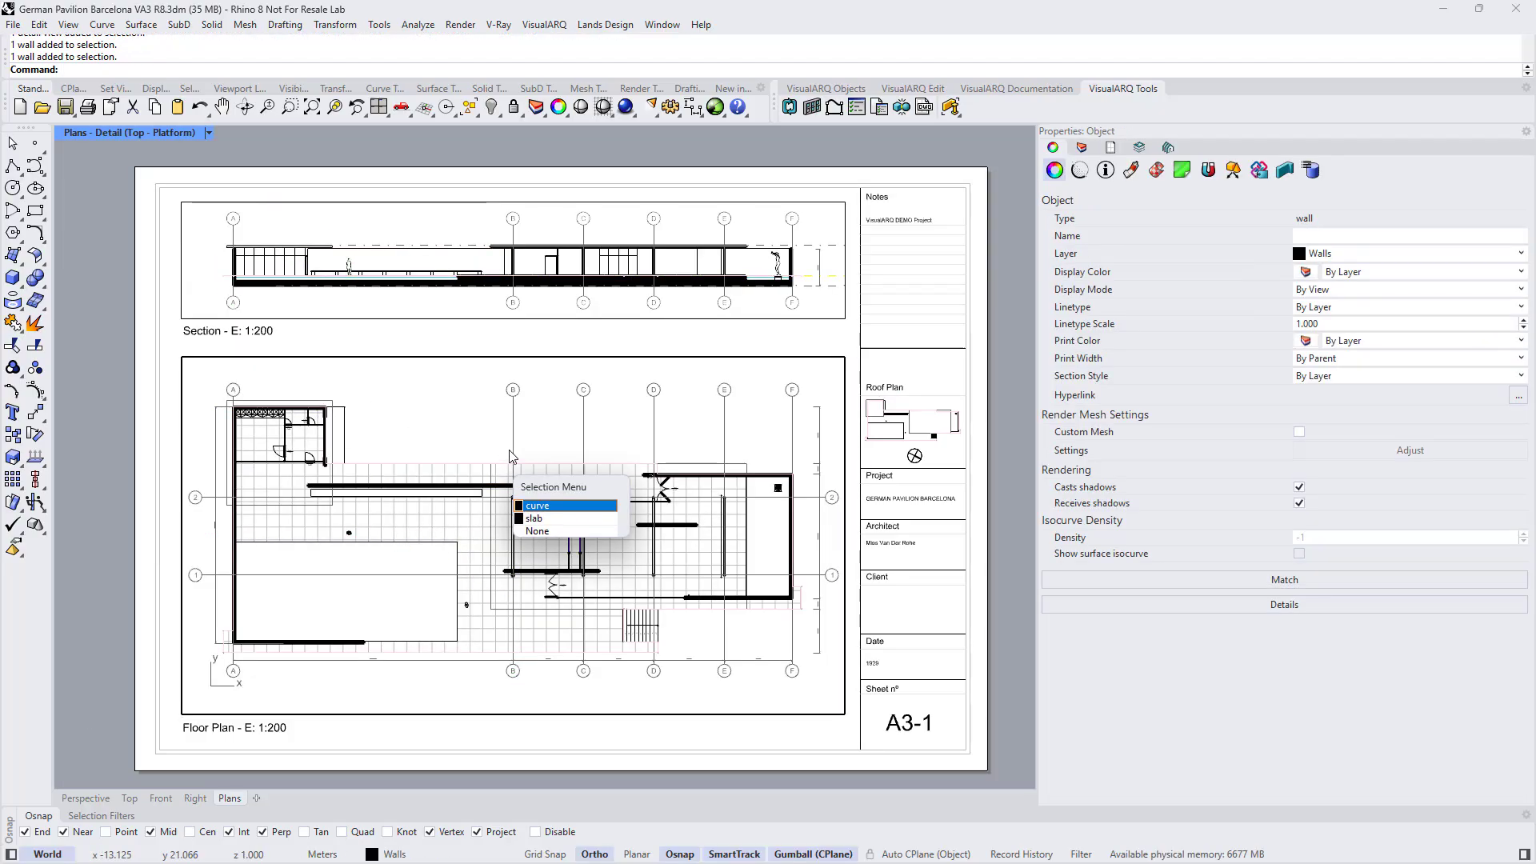
click(545, 447)
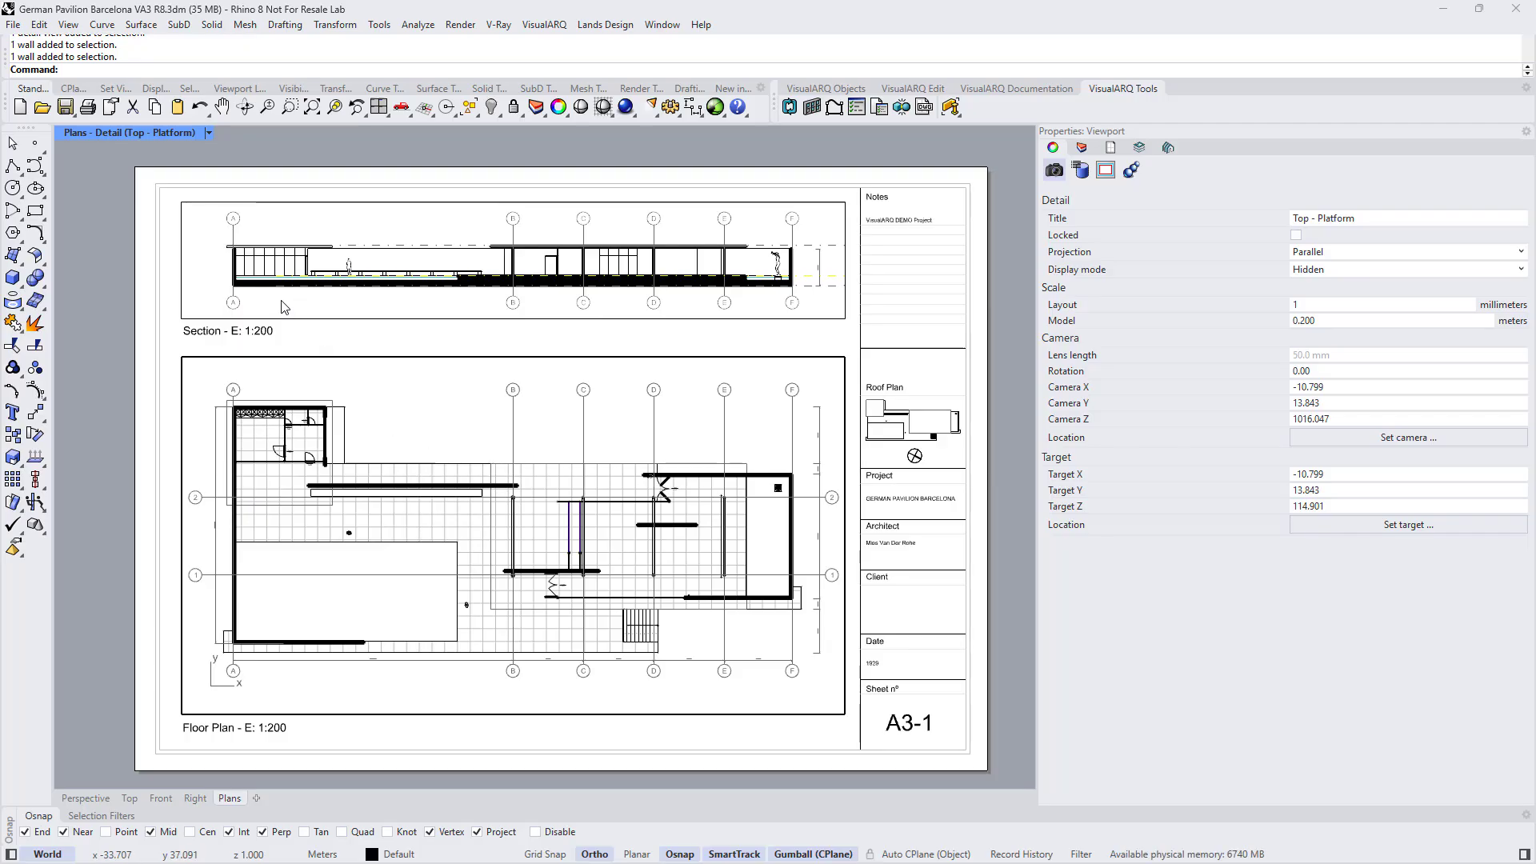
Step: Return to sheet level and inspect the Roof Plan detail in the title block
click(208, 134)
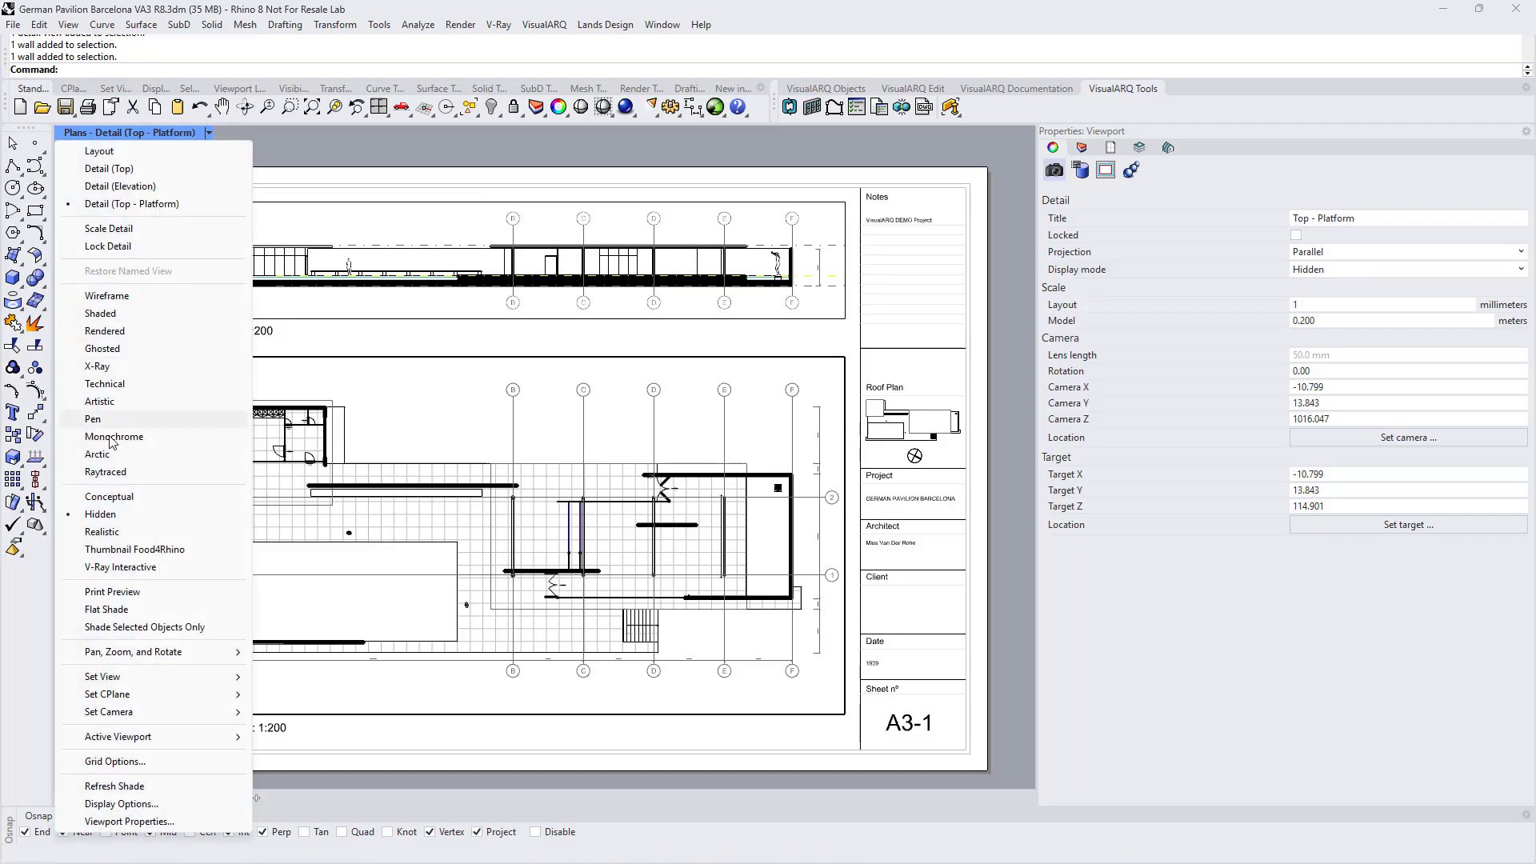
click(360, 398)
double_click(354, 397)
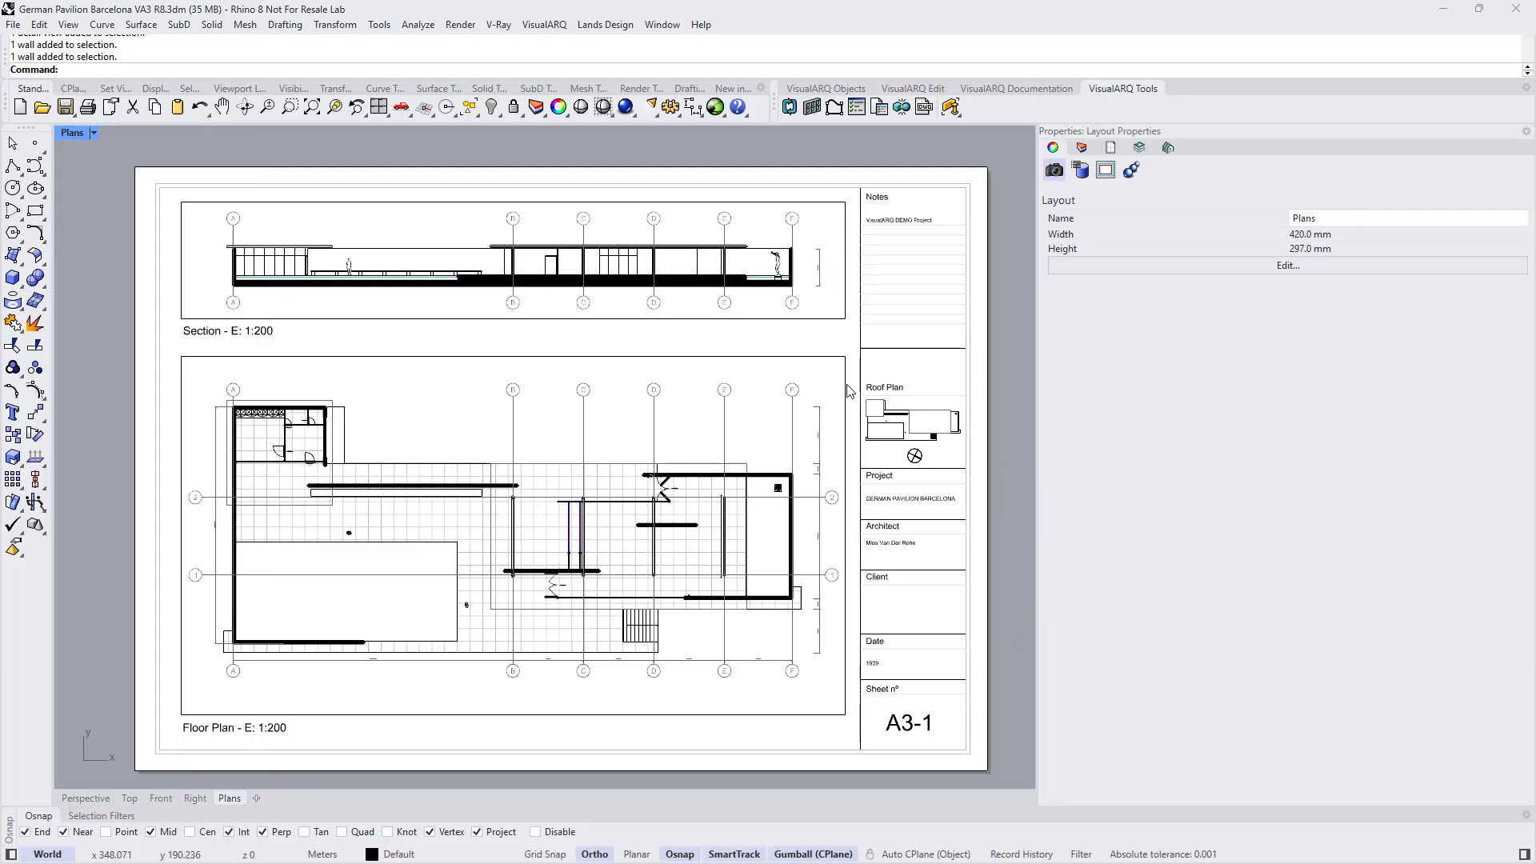
click(897, 476)
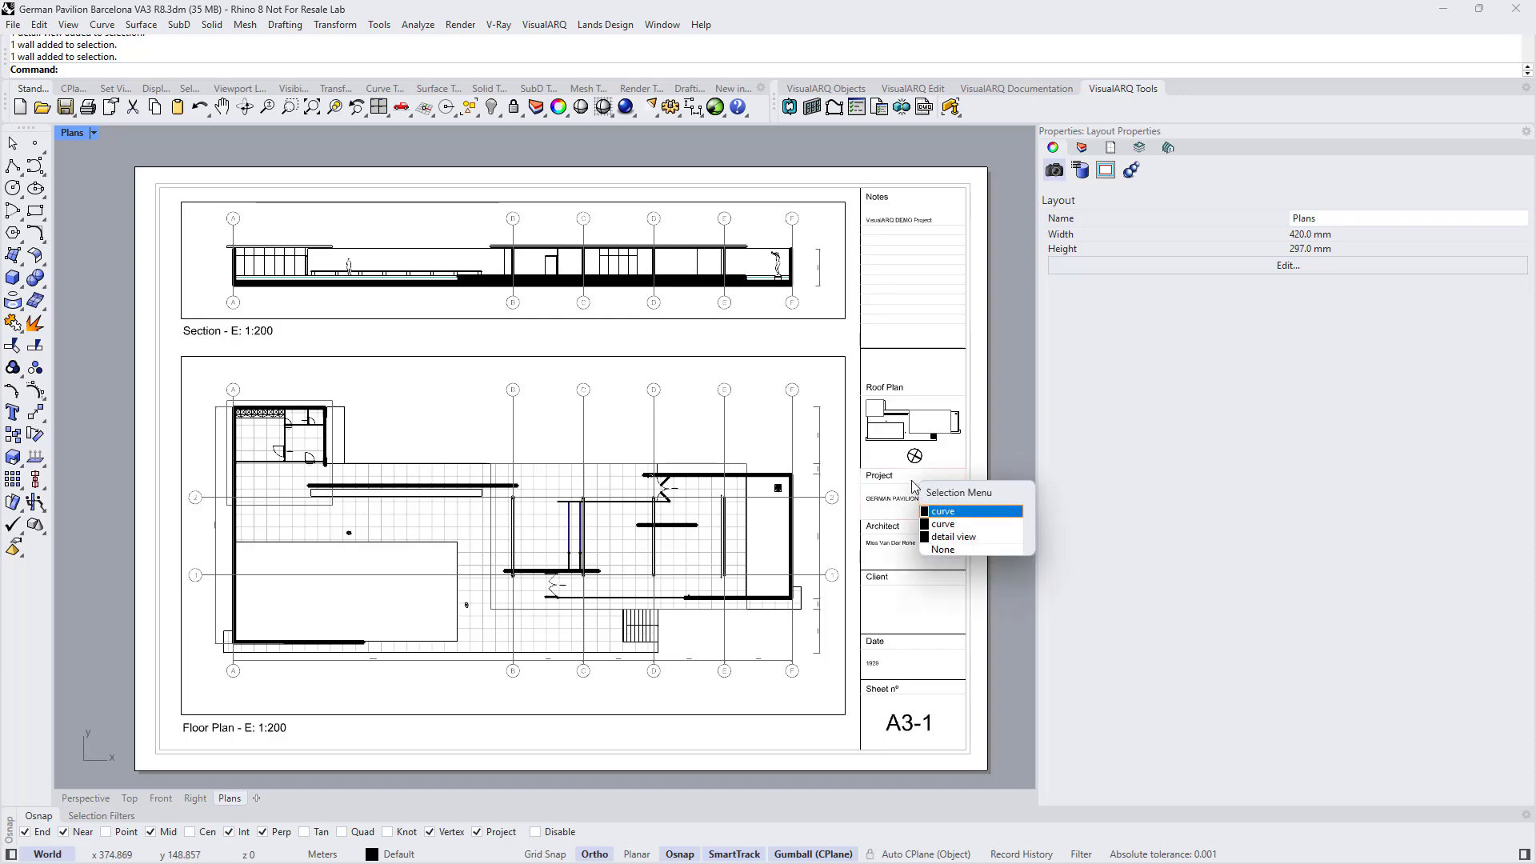
click(945, 535)
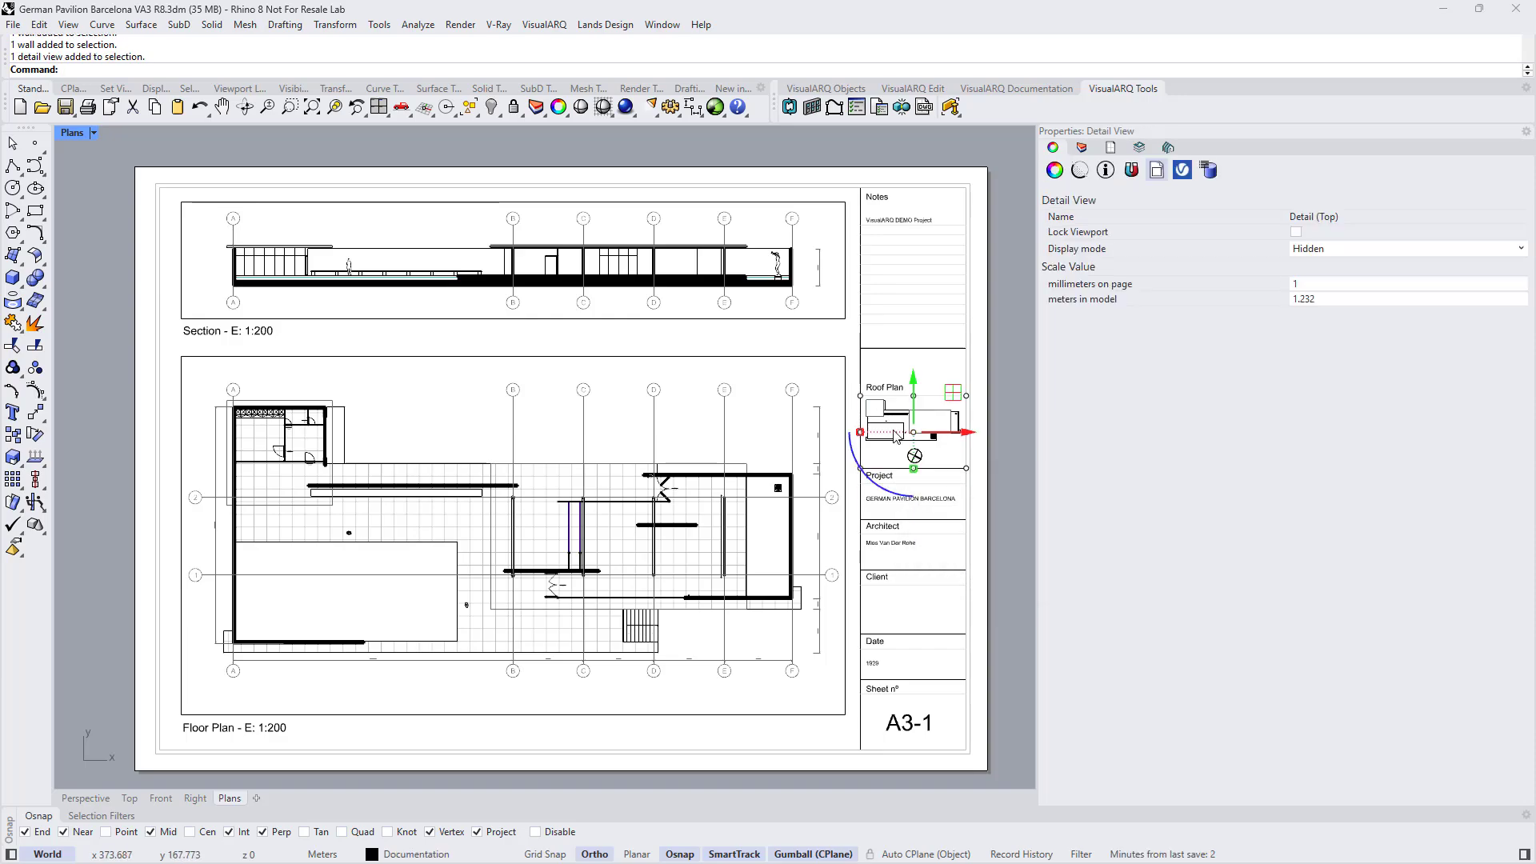
click(983, 476)
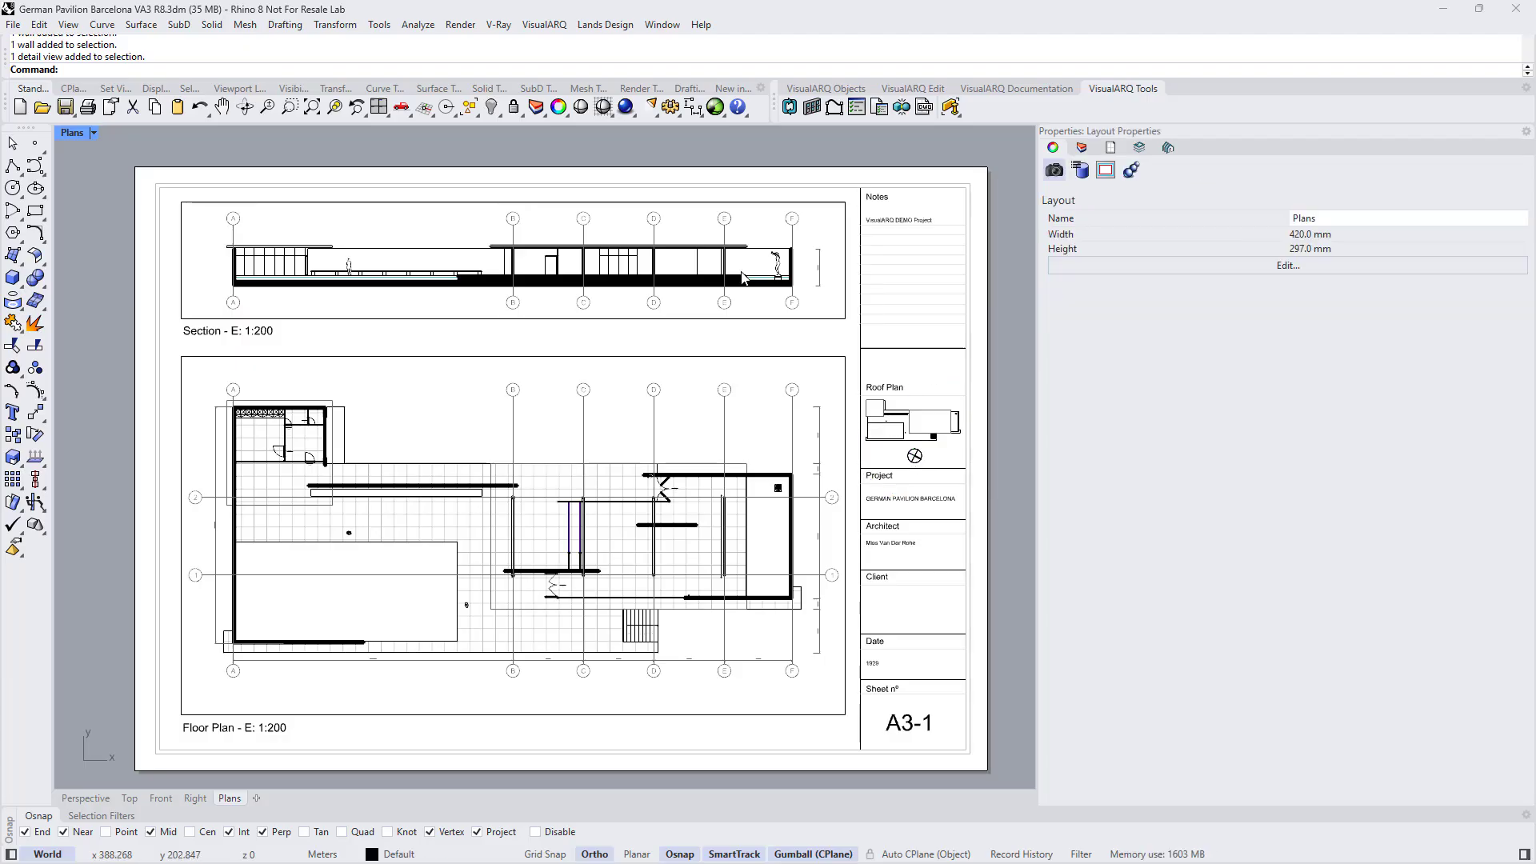
Step: Inspect the Section label, title block objects and floor plan dimensions by selecting them
click(188, 330)
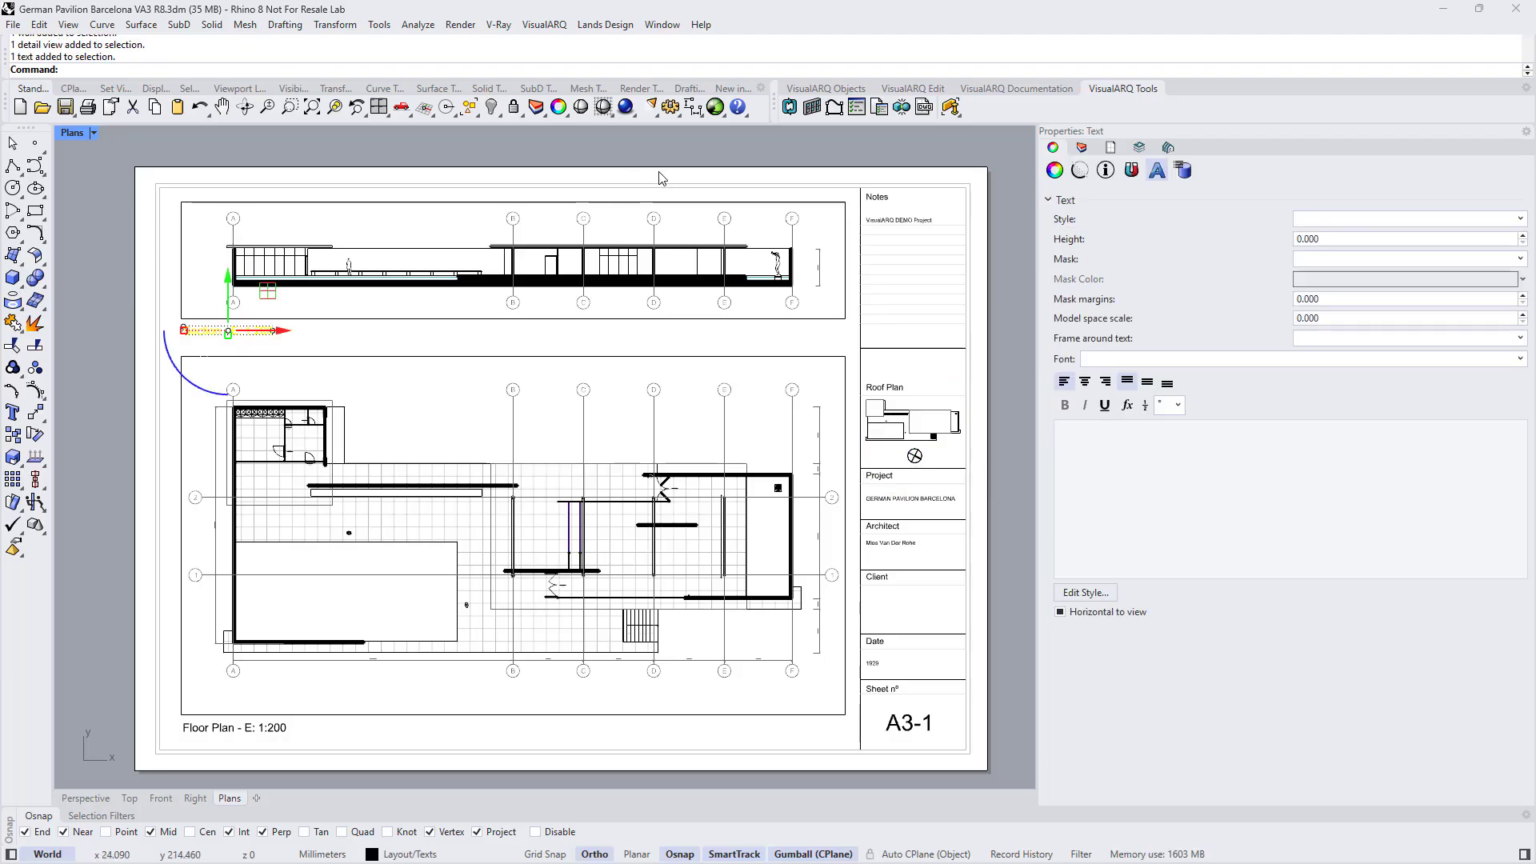
click(766, 171)
drag(766, 170, 983, 766)
click(997, 574)
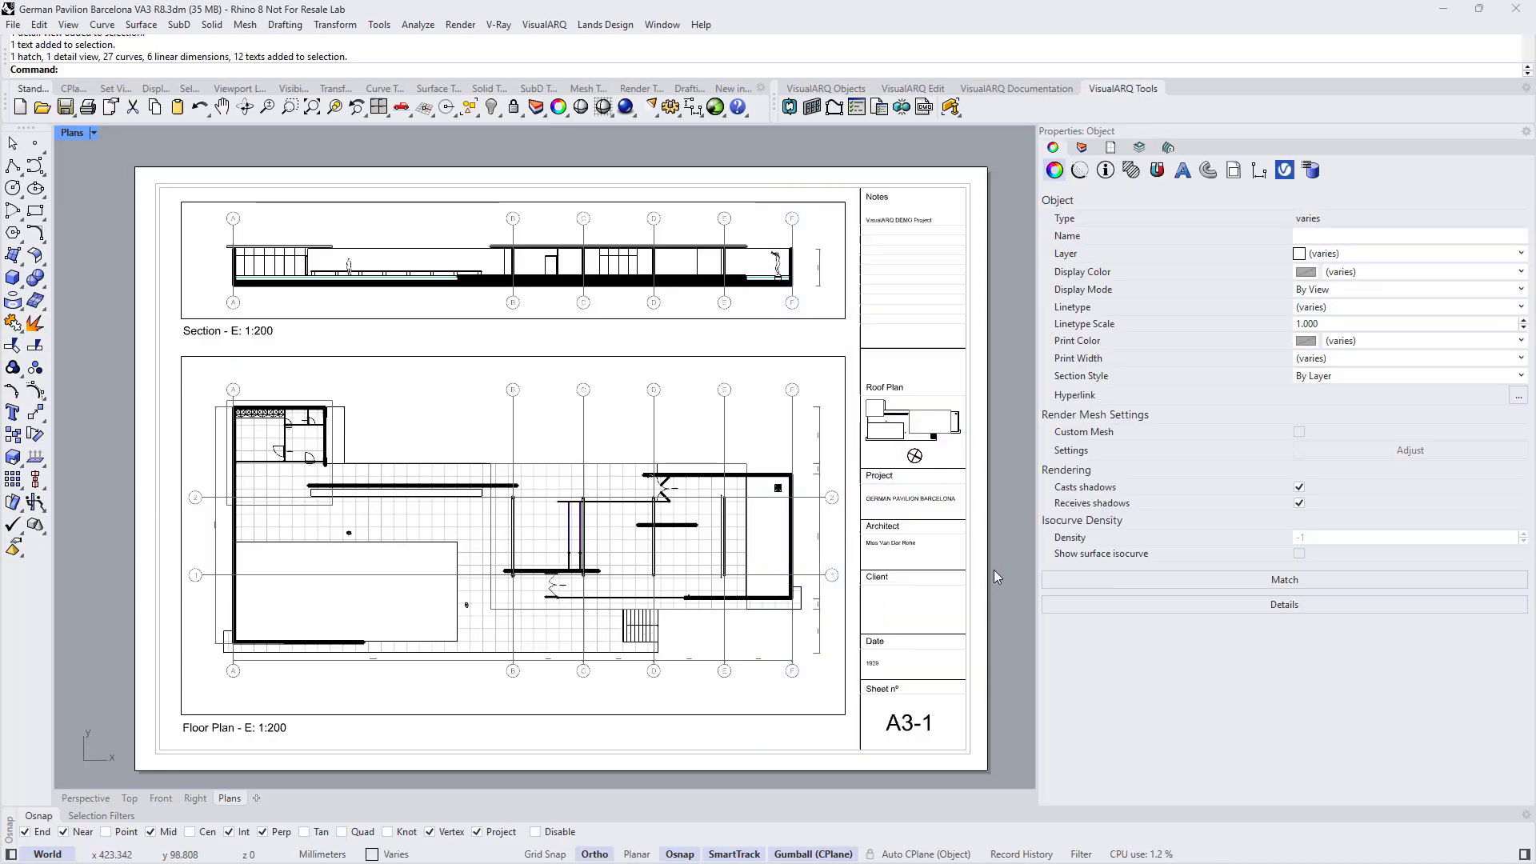
drag(103, 411, 848, 714)
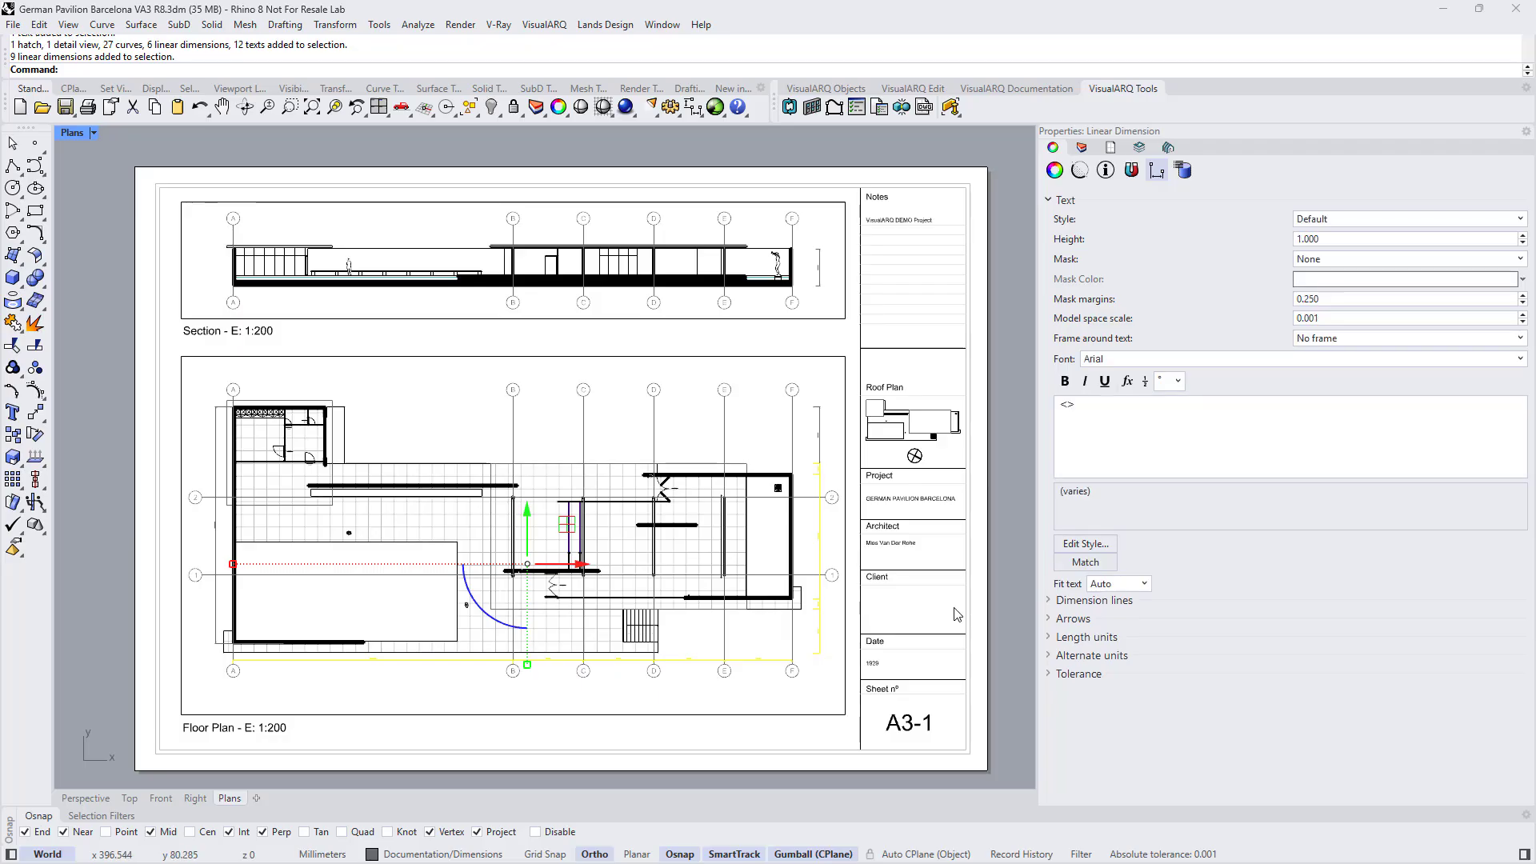
click(1002, 598)
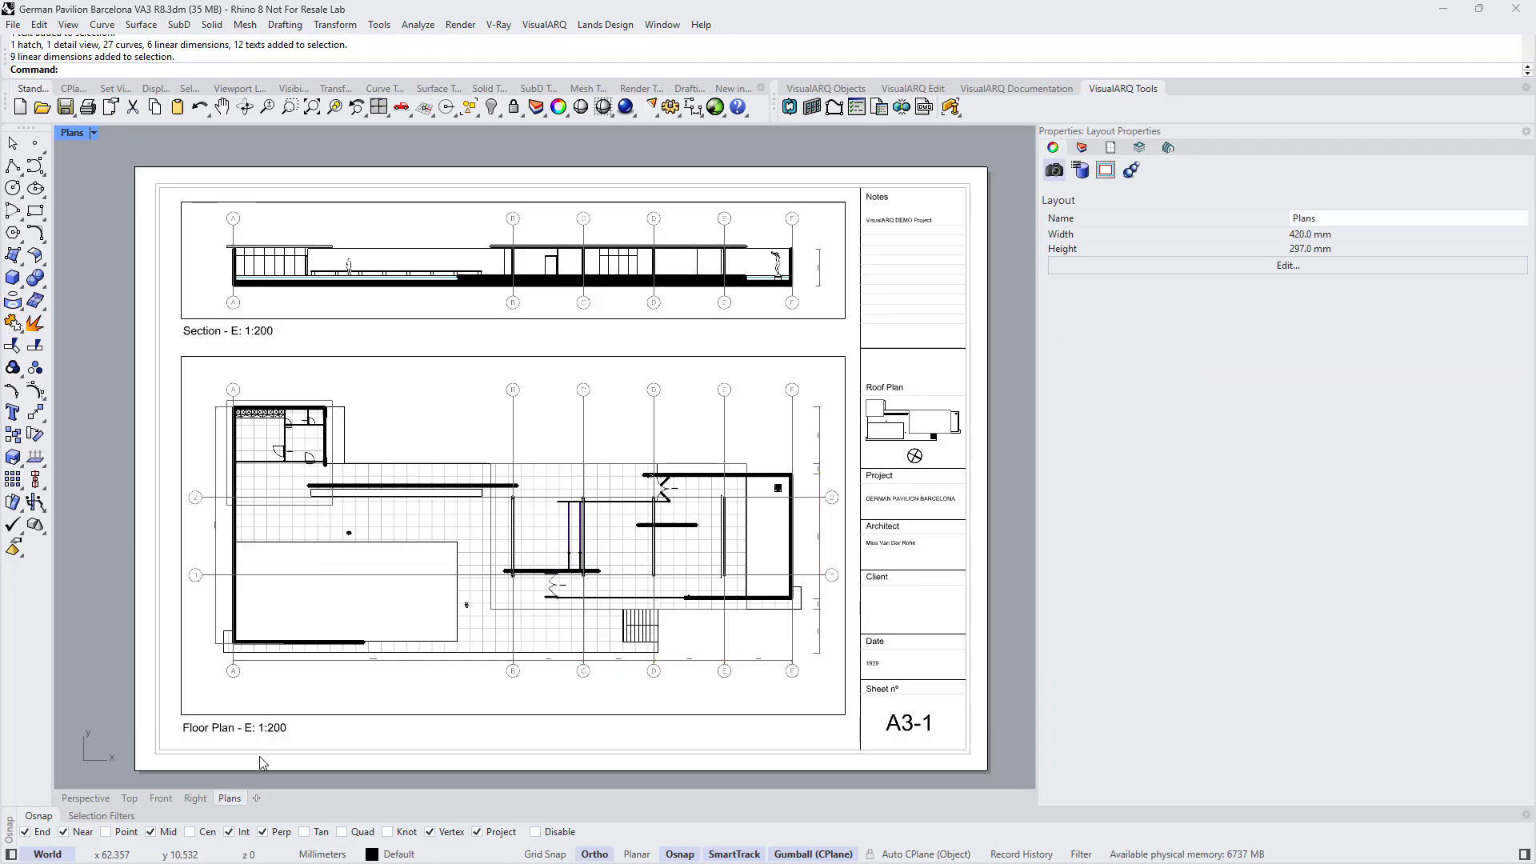
Step: Add layout Page 2 at A3 landscape with one Top detail and activate that detail
click(256, 799)
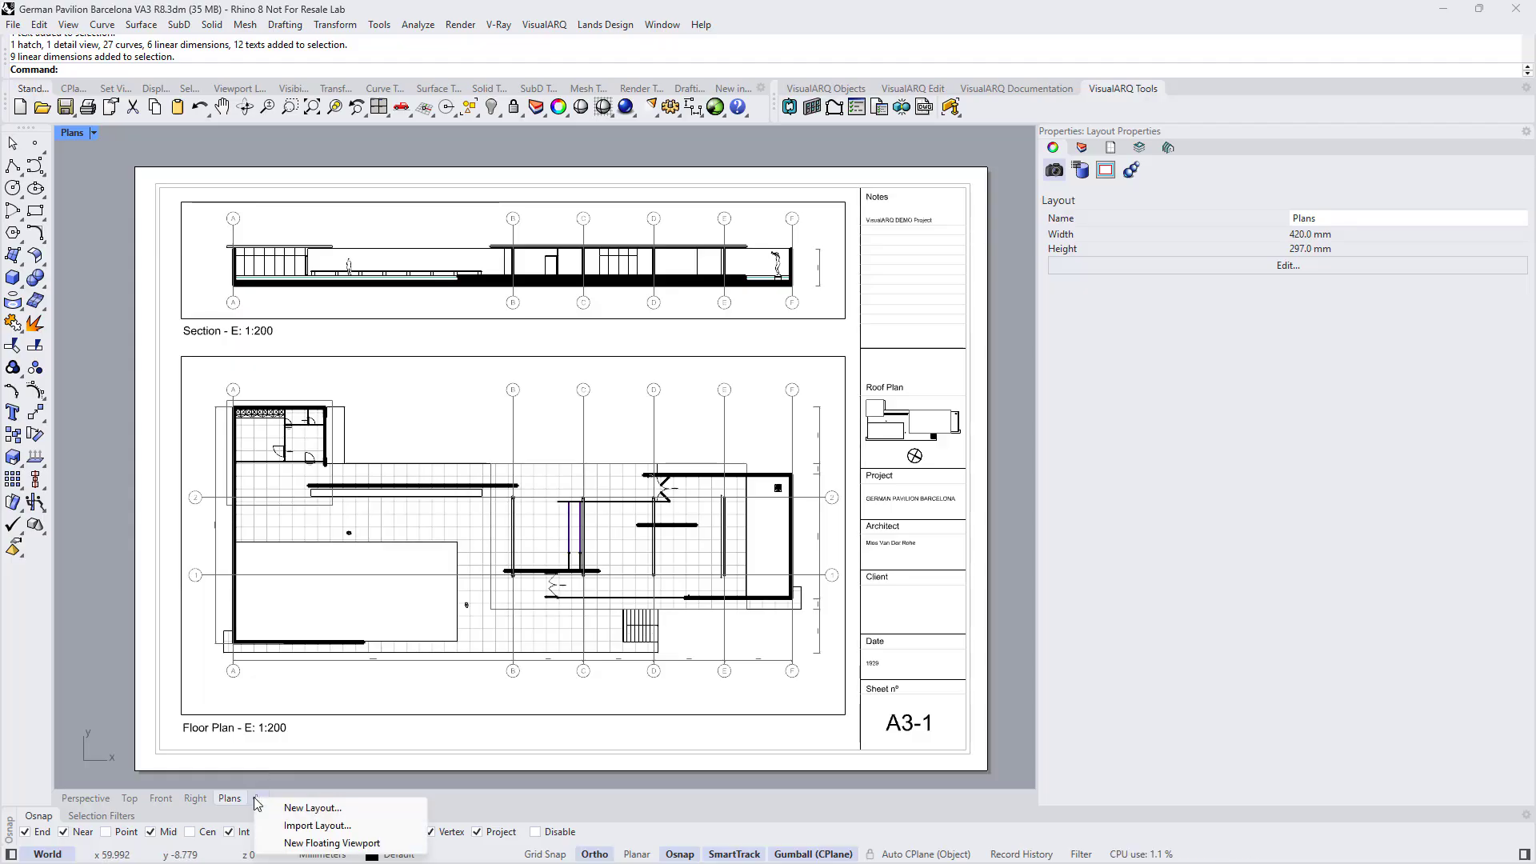
click(311, 808)
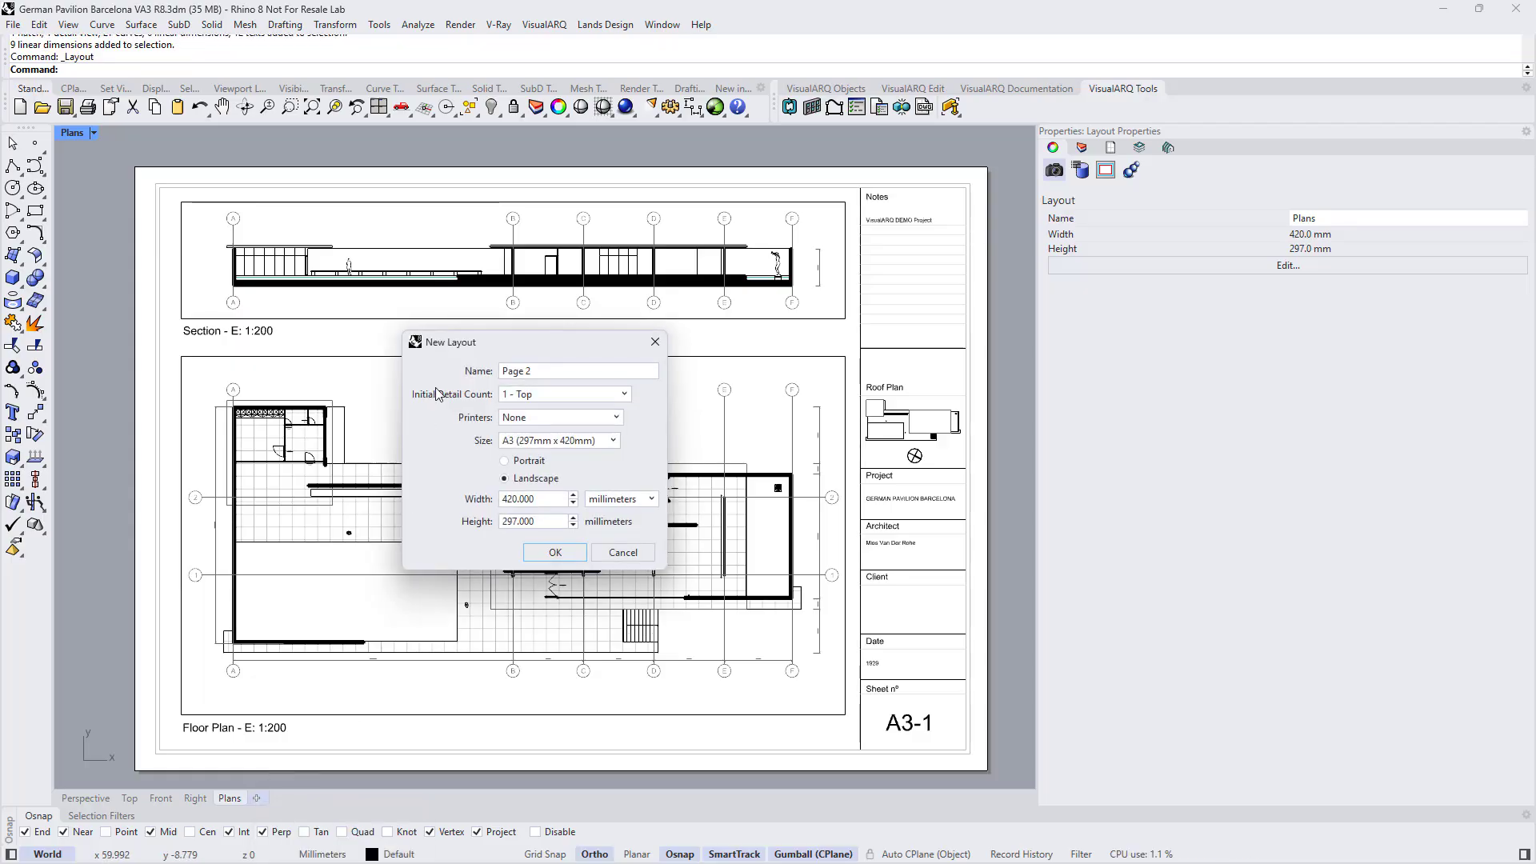
click(546, 553)
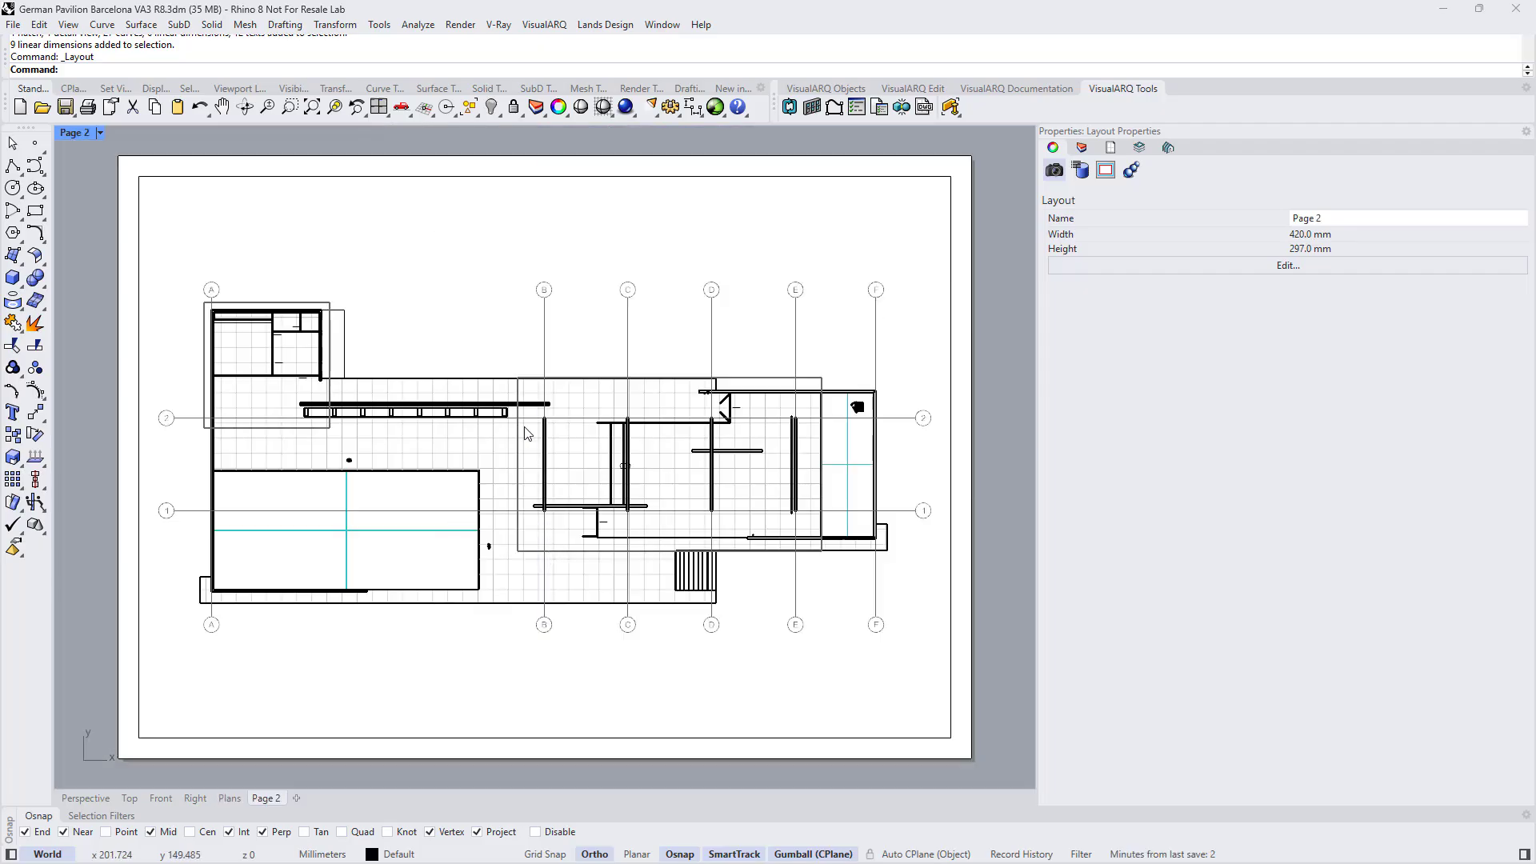
double_click(434, 317)
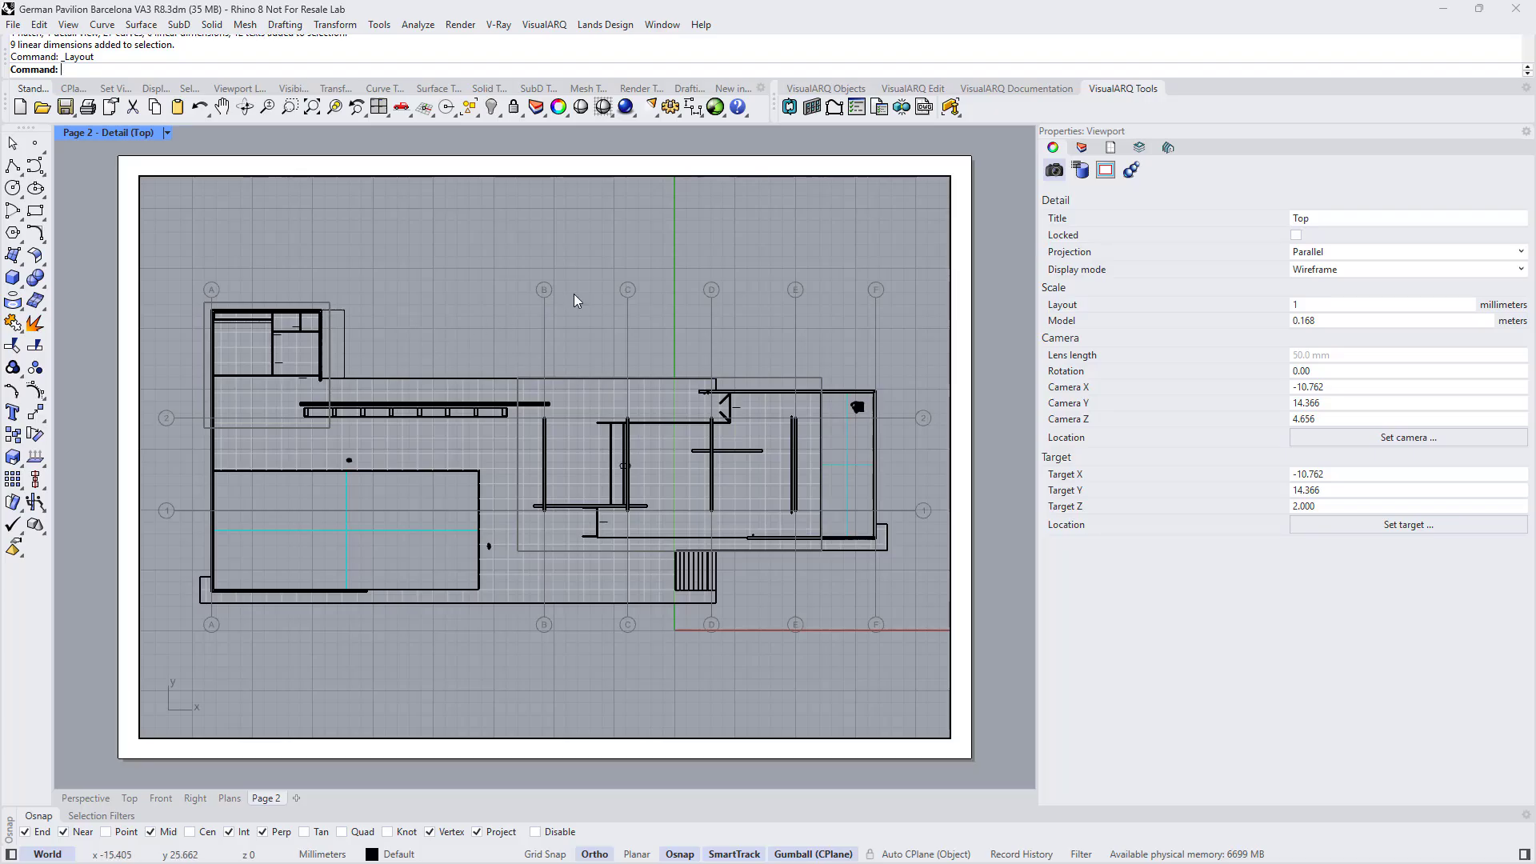
Step: Use the Levels panel to make the Page 2 detail show the Platform floor plan
click(1137, 149)
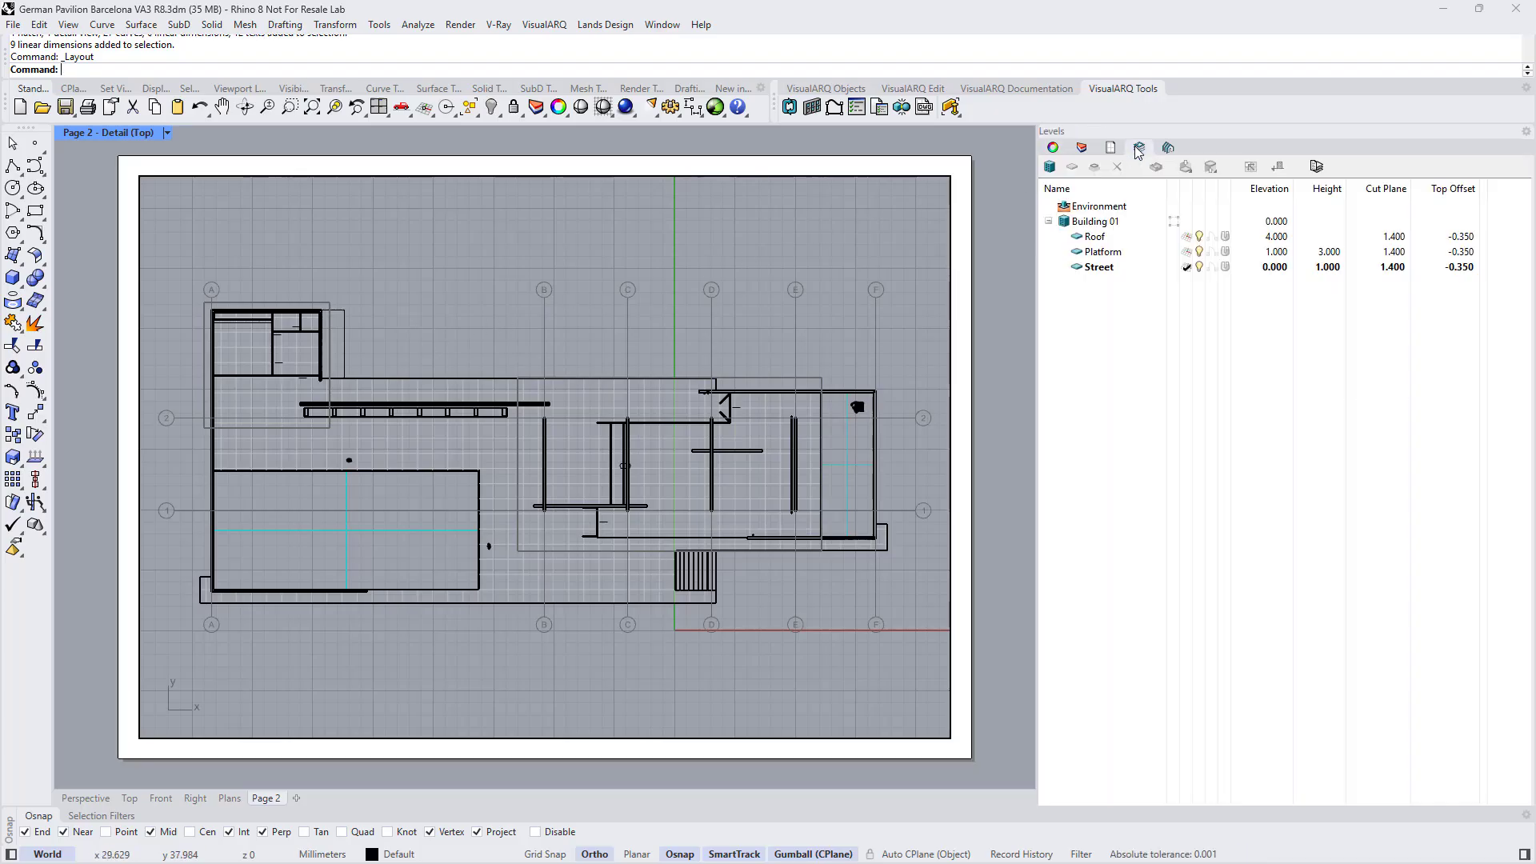
click(1017, 89)
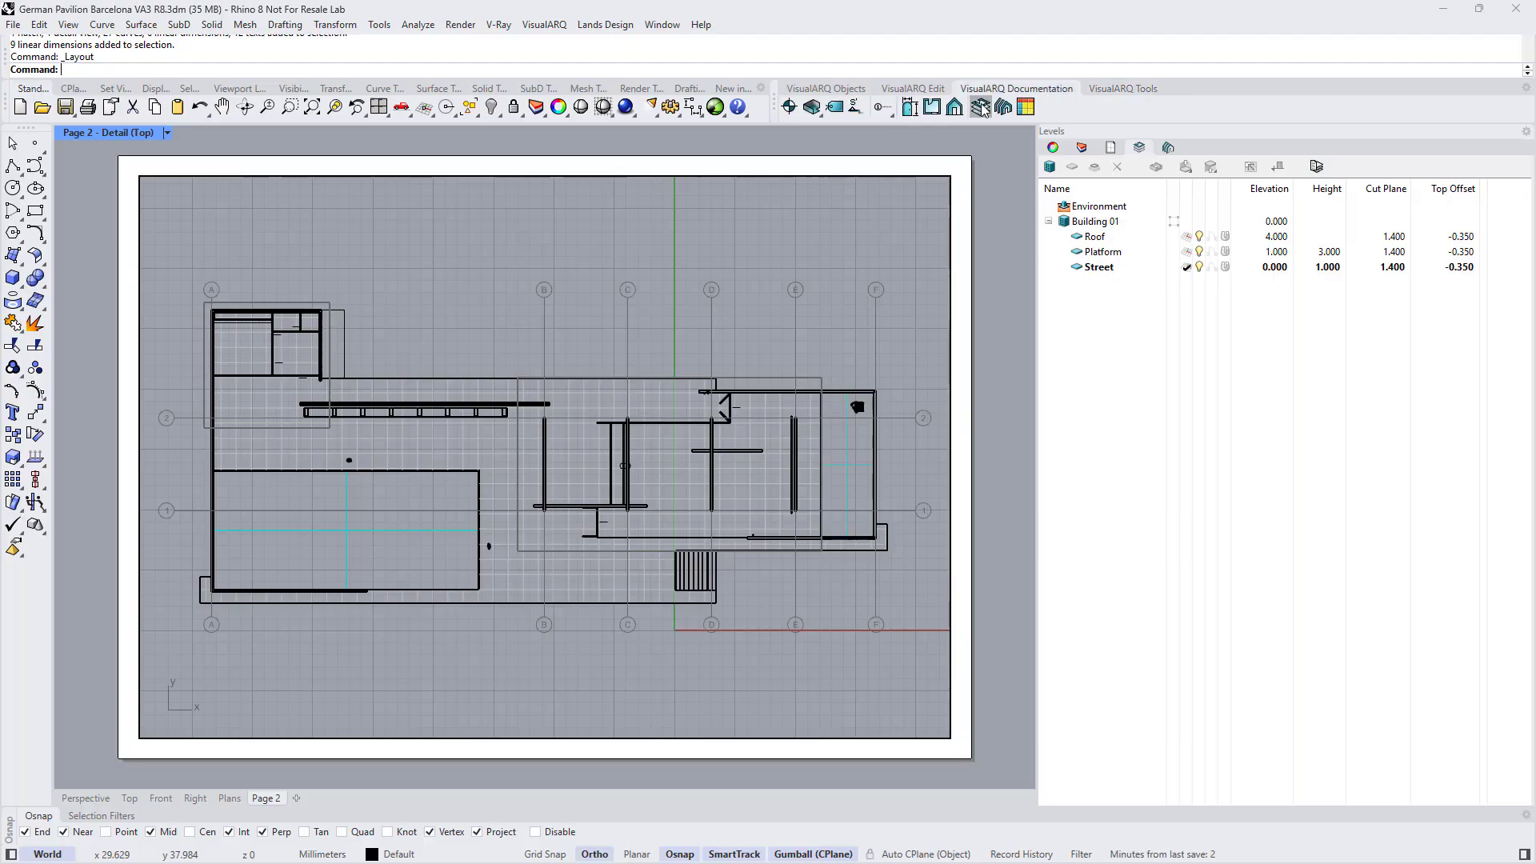
click(983, 108)
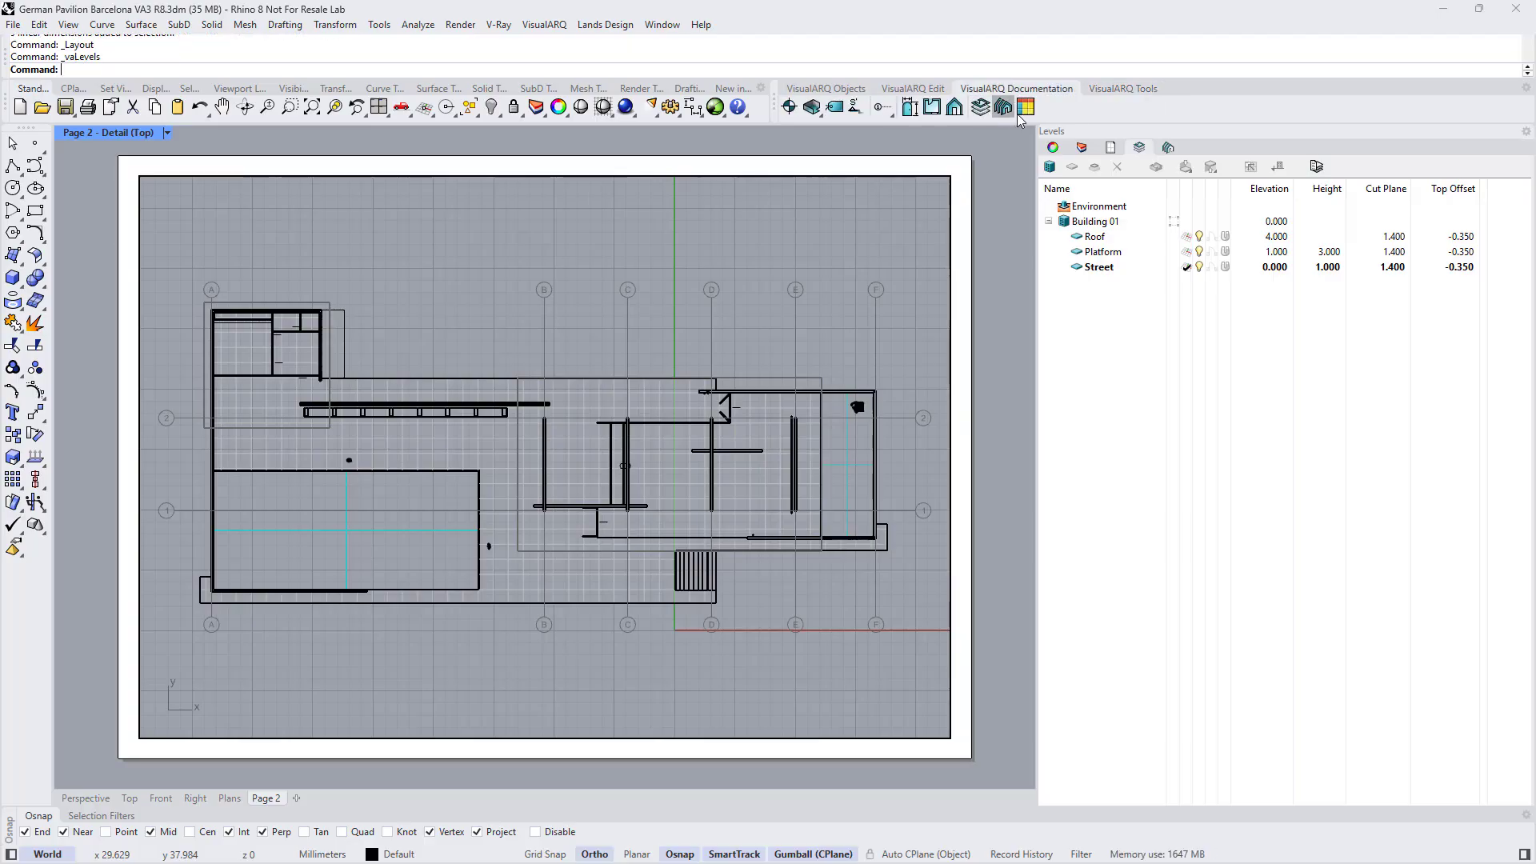
click(1112, 254)
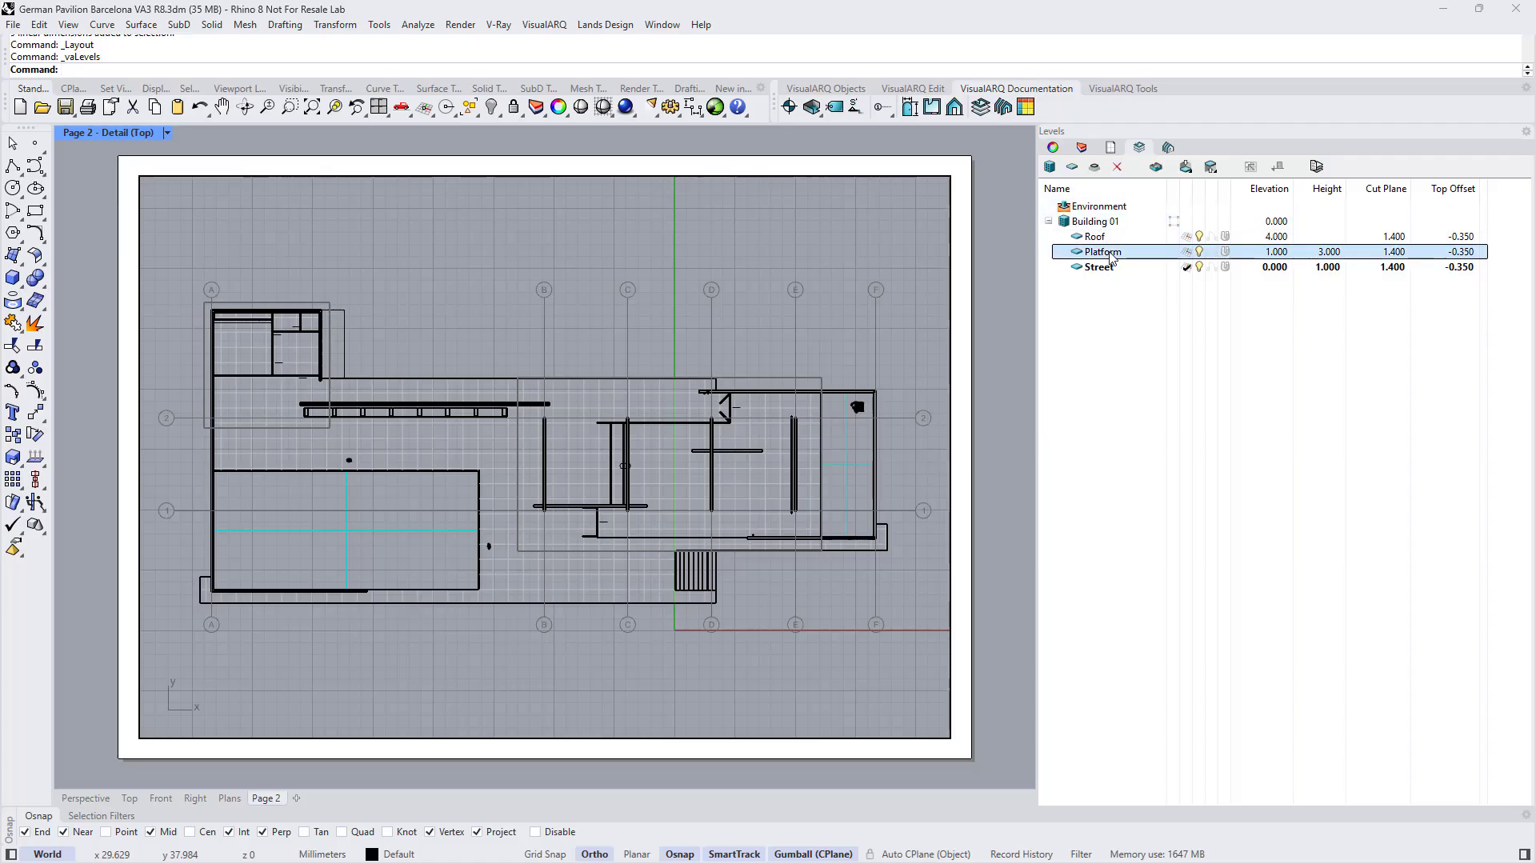
click(1186, 168)
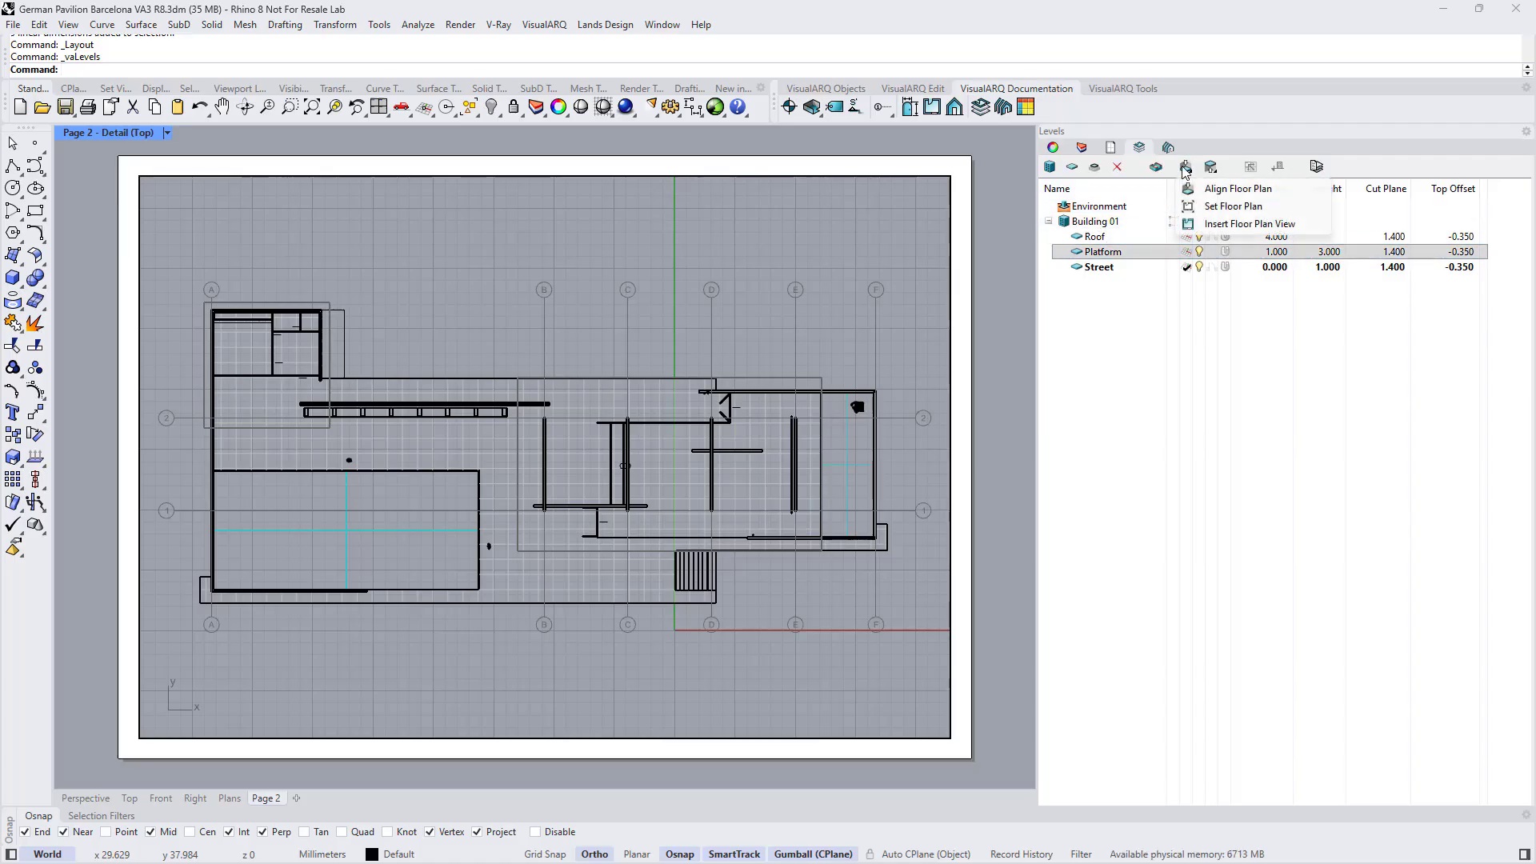
click(1234, 207)
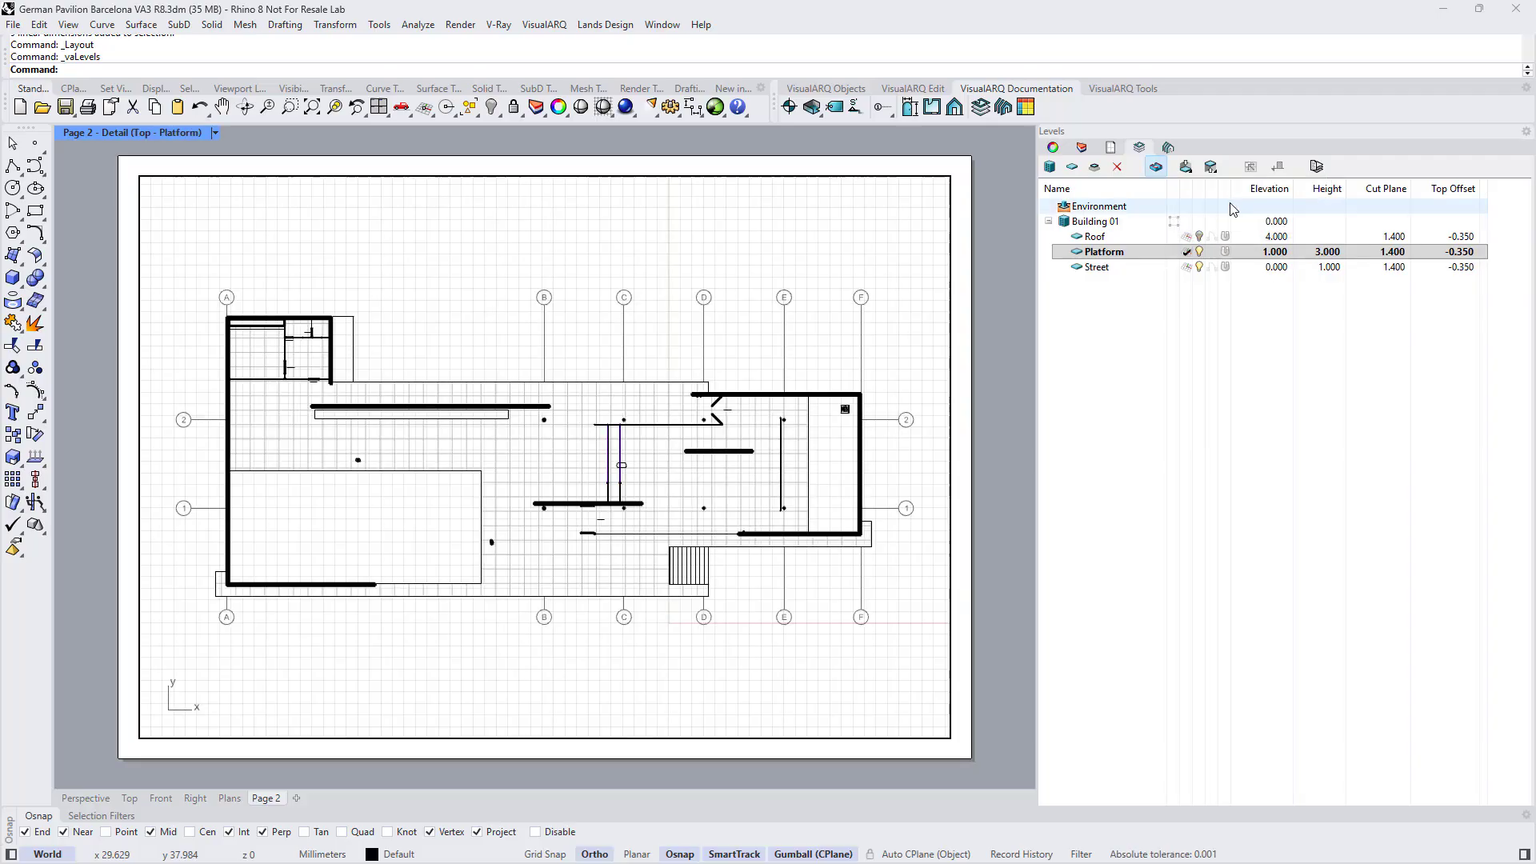
click(1136, 254)
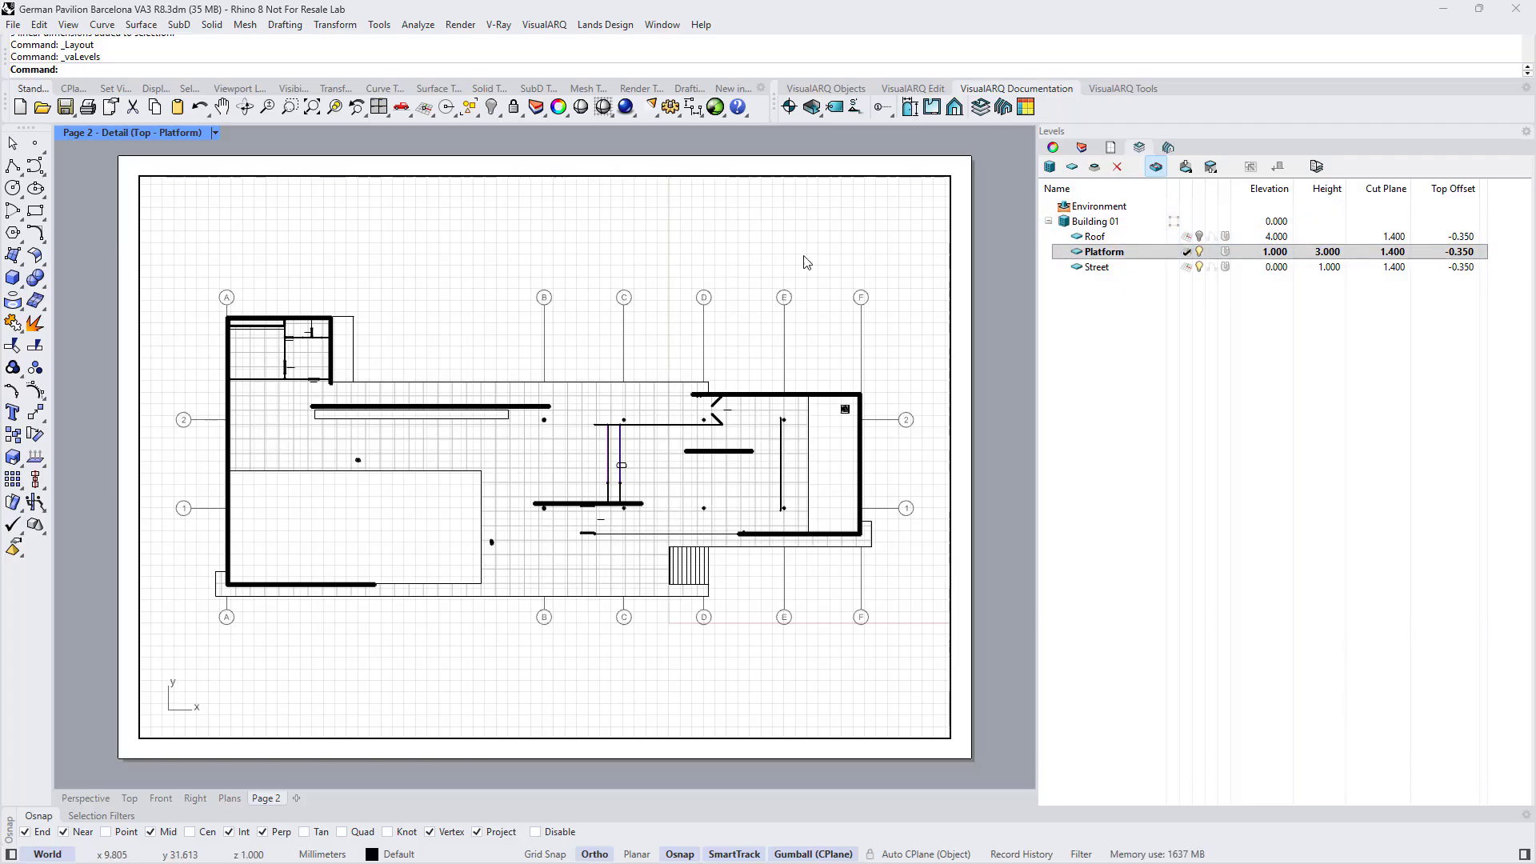
click(1096, 222)
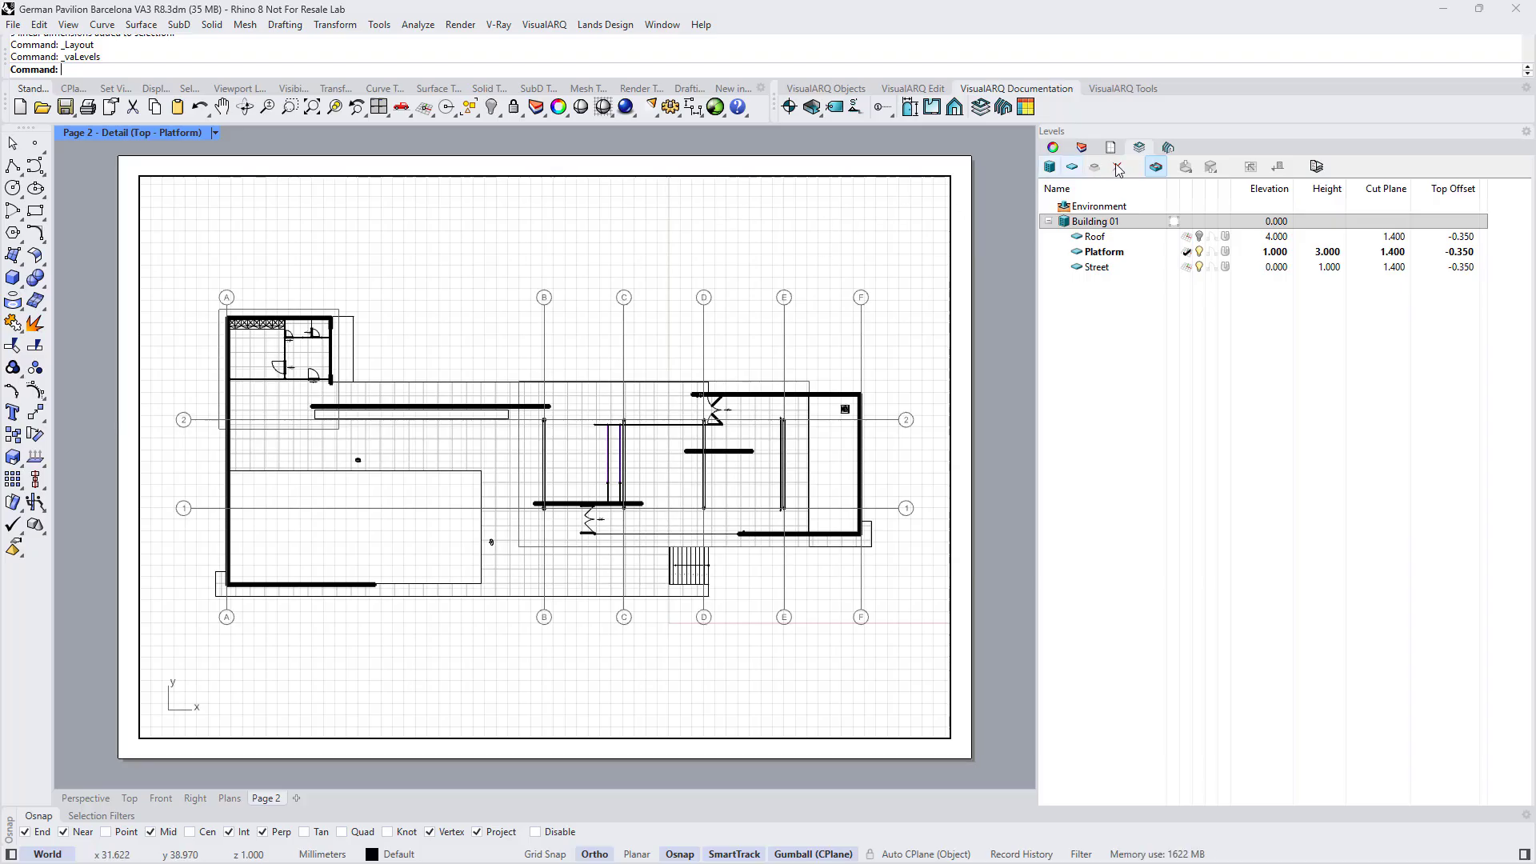
Step: Set the Page 2 detail to show section S1 from the Sections panel
click(1168, 149)
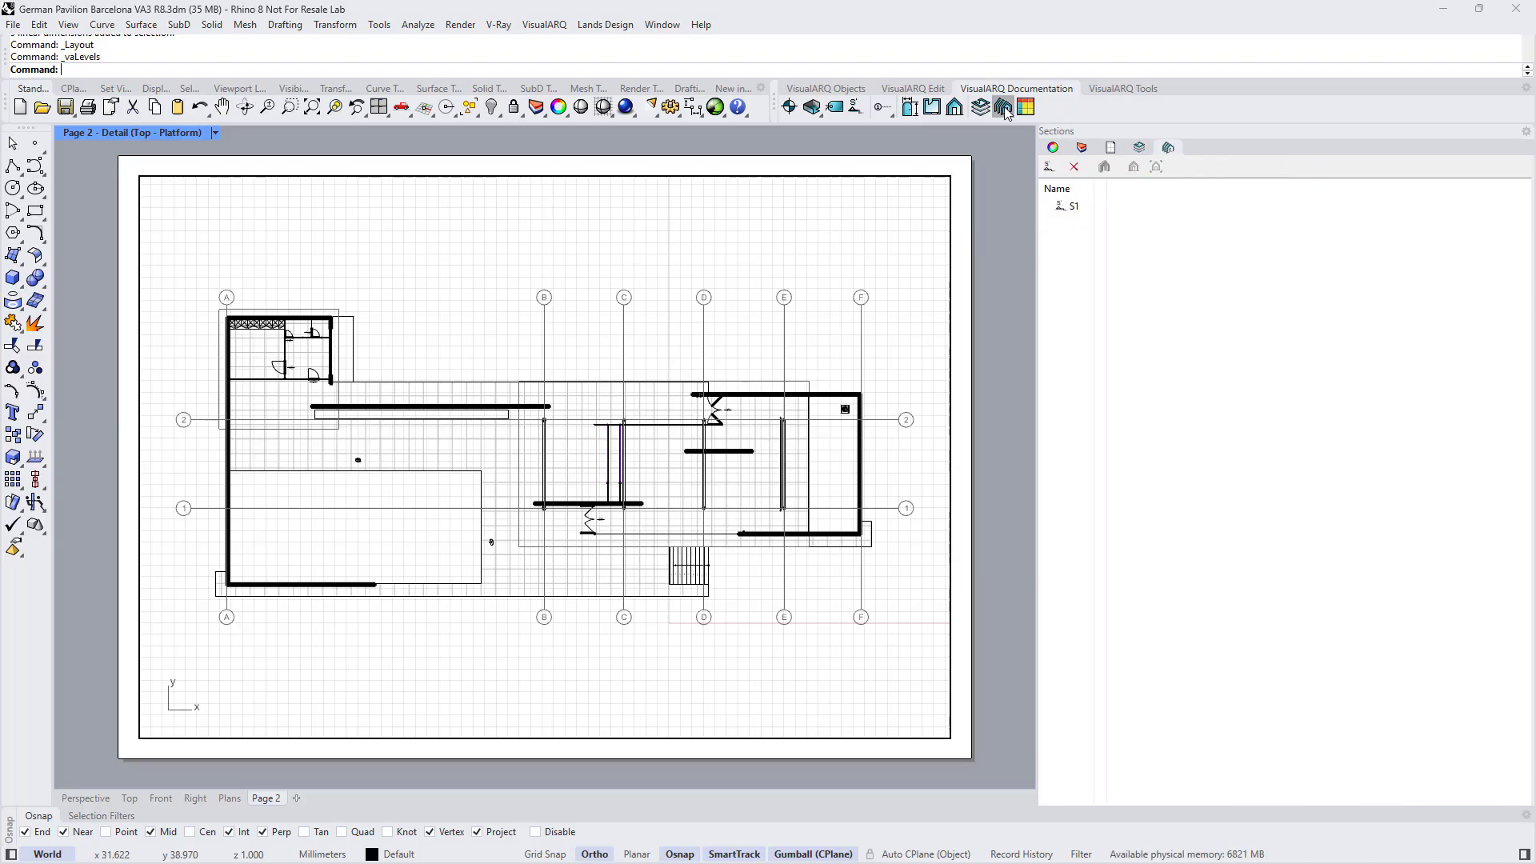
click(1069, 206)
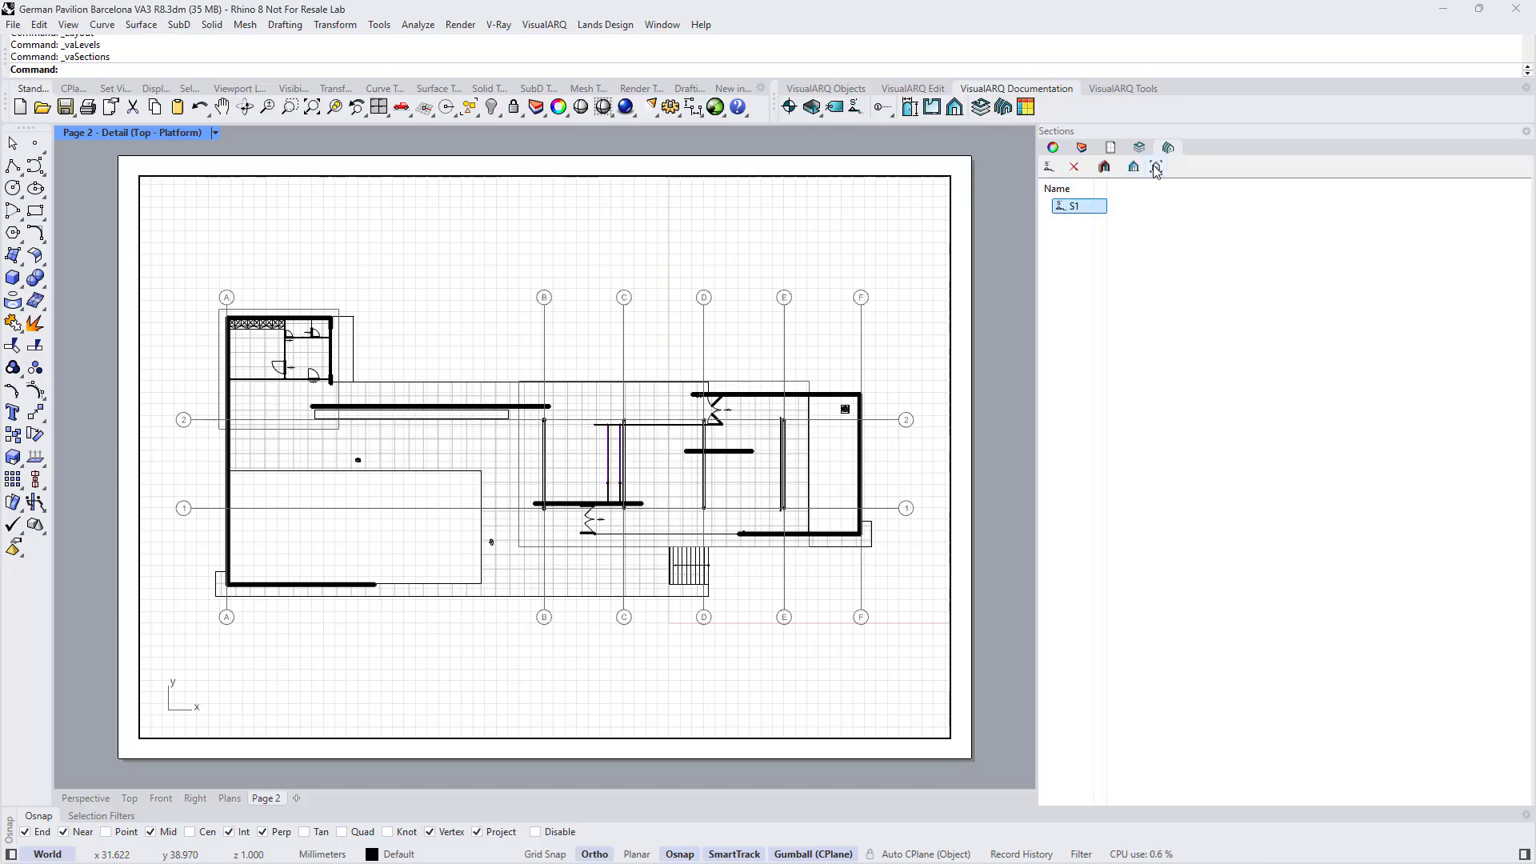
click(1156, 168)
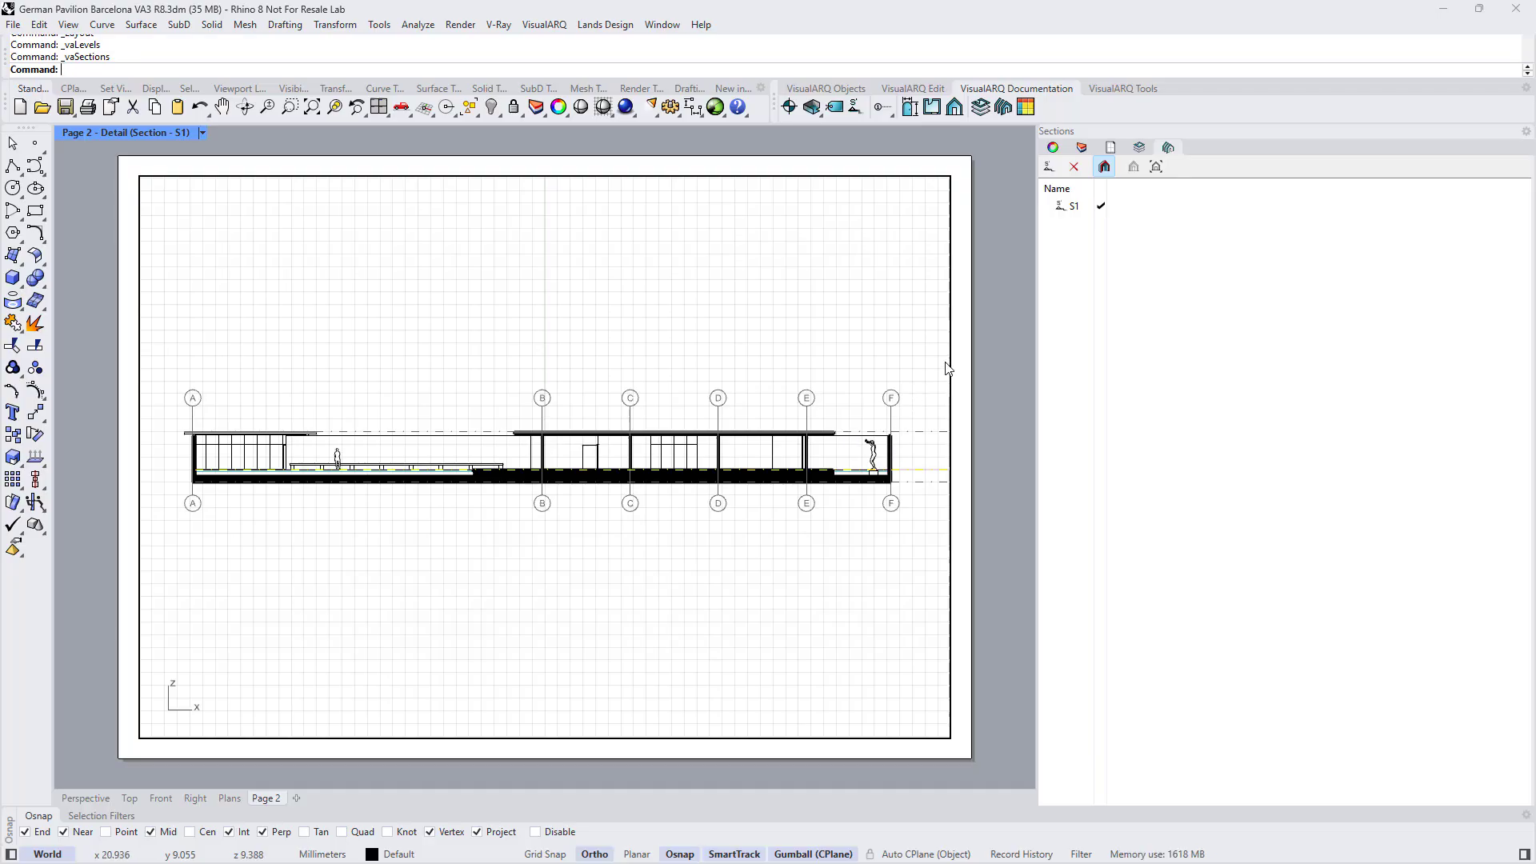
Step: Scale the detail to 1 mm = 0.160 m in its Properties
double_click(932, 343)
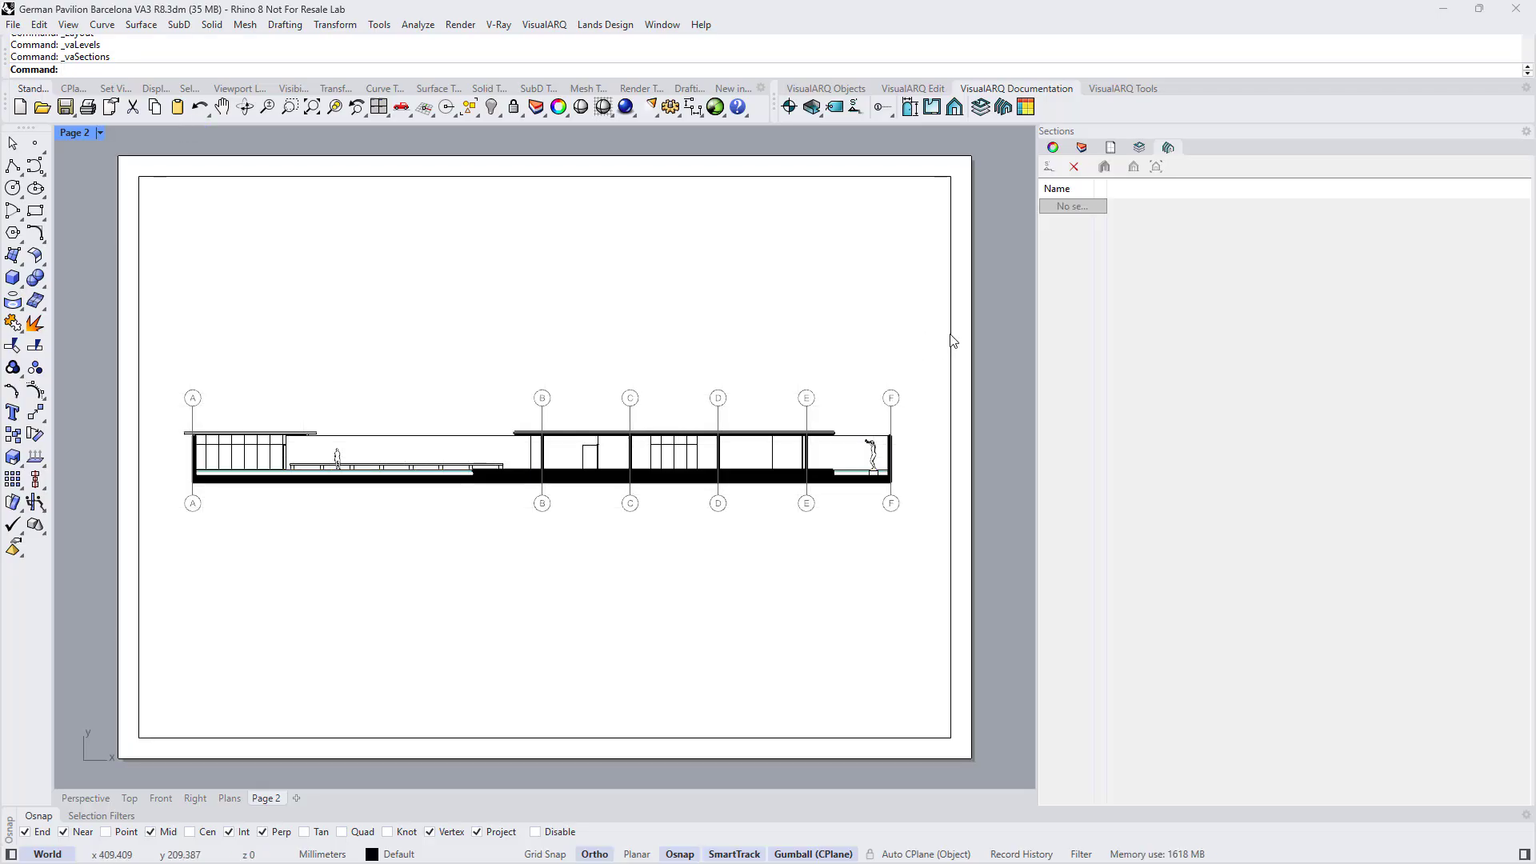
click(952, 339)
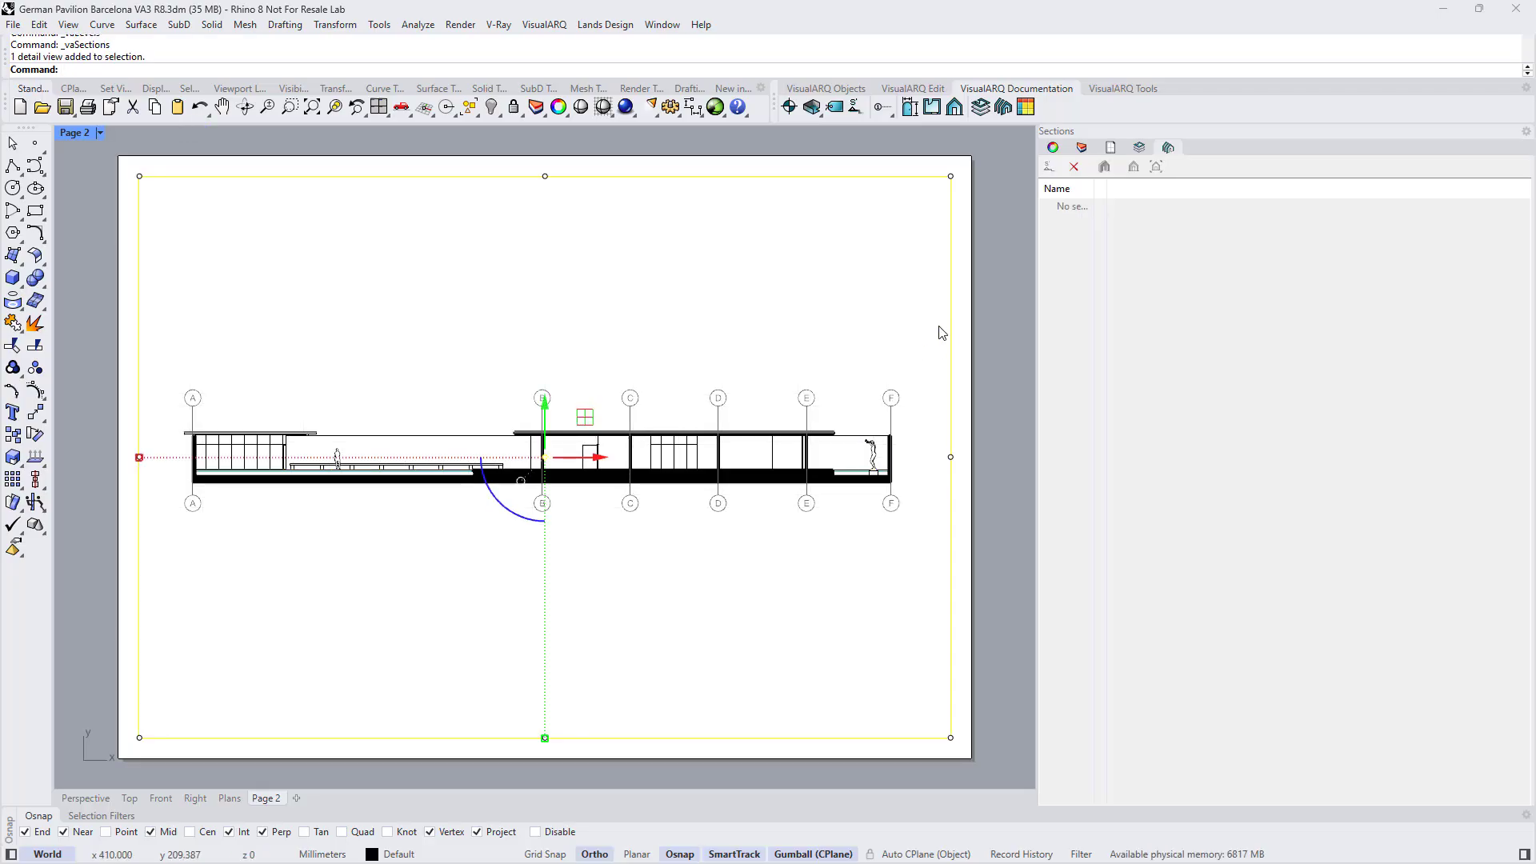
click(1053, 148)
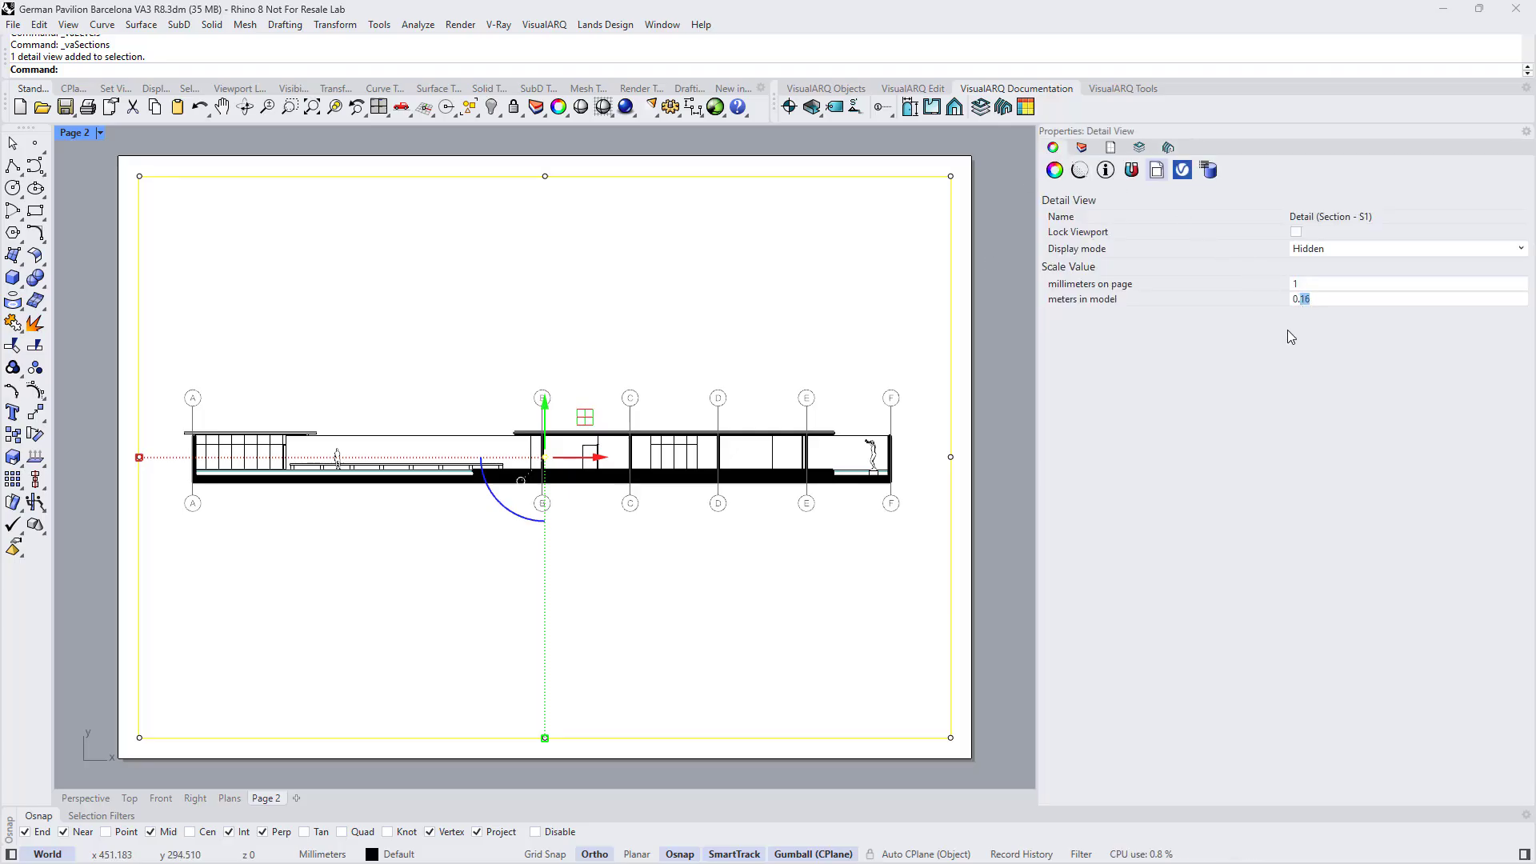
double_click(647, 290)
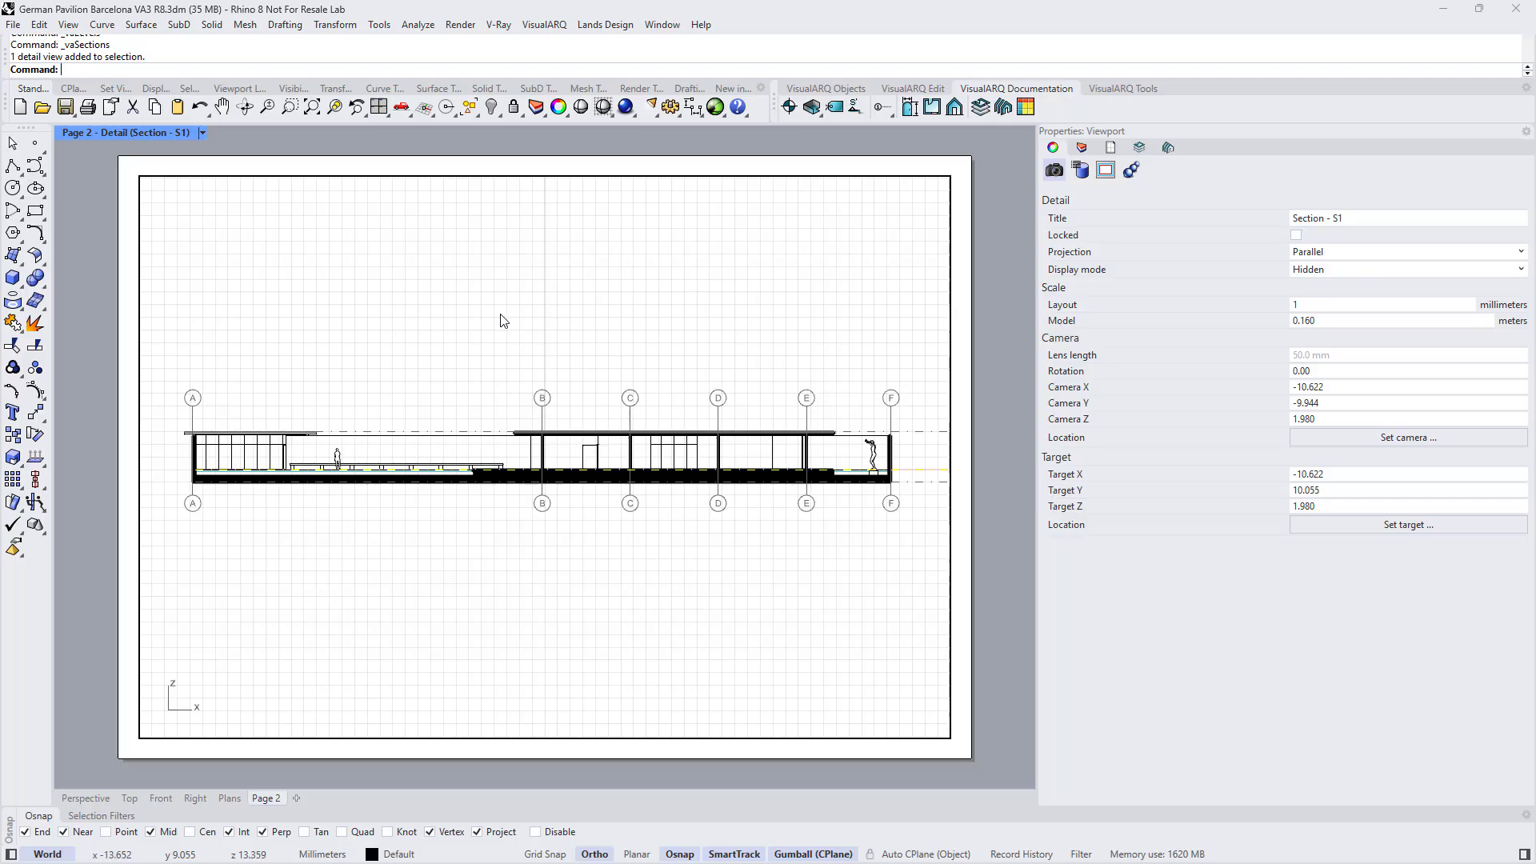
Step: Orbit the active detail into an isometric axonometric view and adjust its framing
ctrl+shift+right_drag(432, 318, 556, 365)
scroll(556, 365, down, 3)
scroll(411, 384, up, 2)
scroll(314, 387, down, 2)
scroll(315, 386, up, 2)
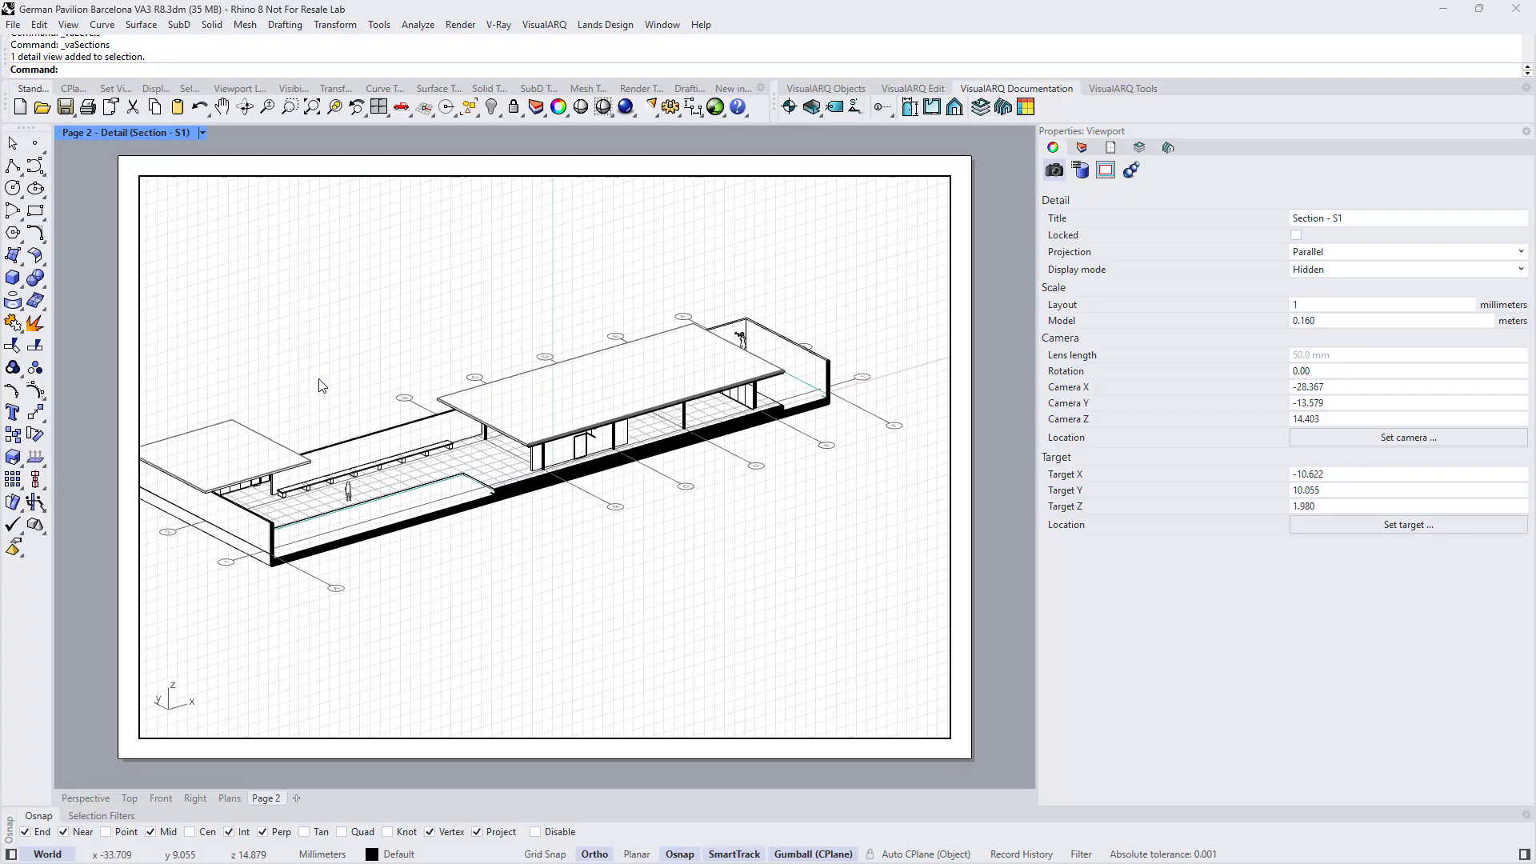
right_drag(374, 383, 392, 389)
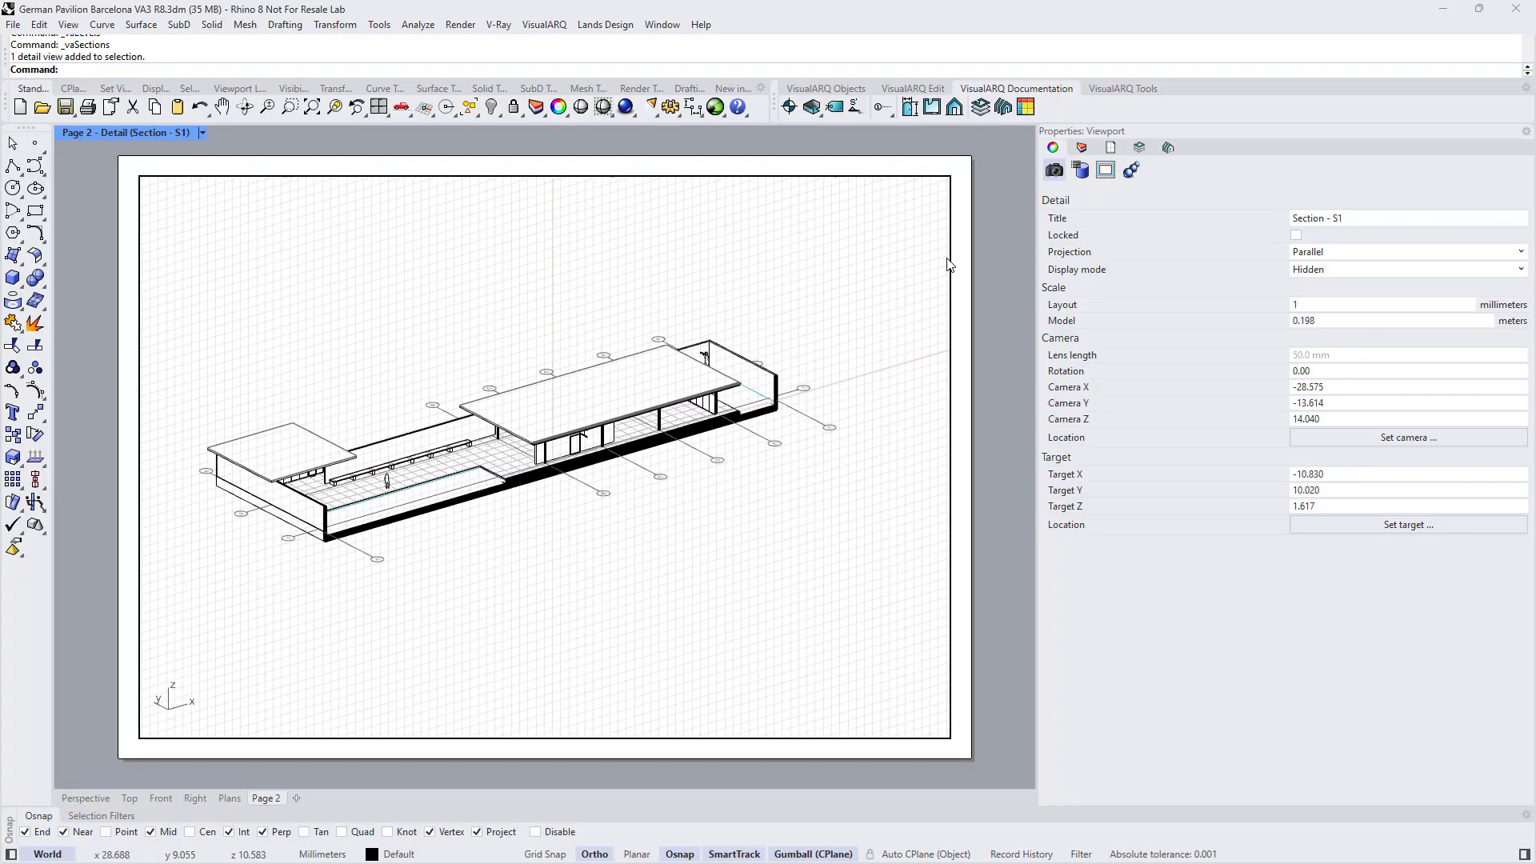
Step: Toggle section S1 off so the detail shows the whole uncut pavilion
click(1168, 149)
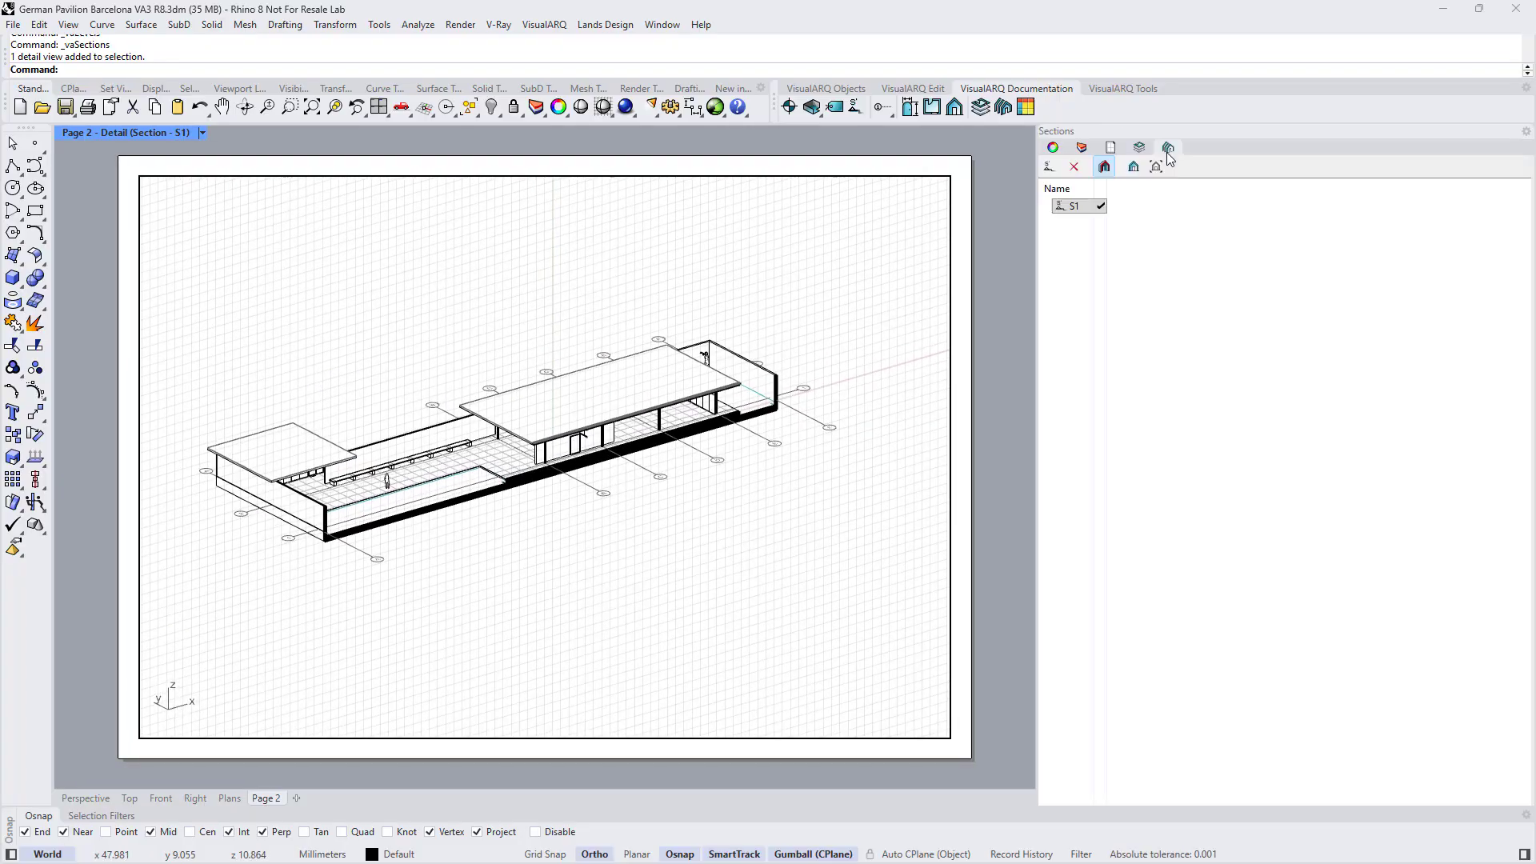
click(1105, 168)
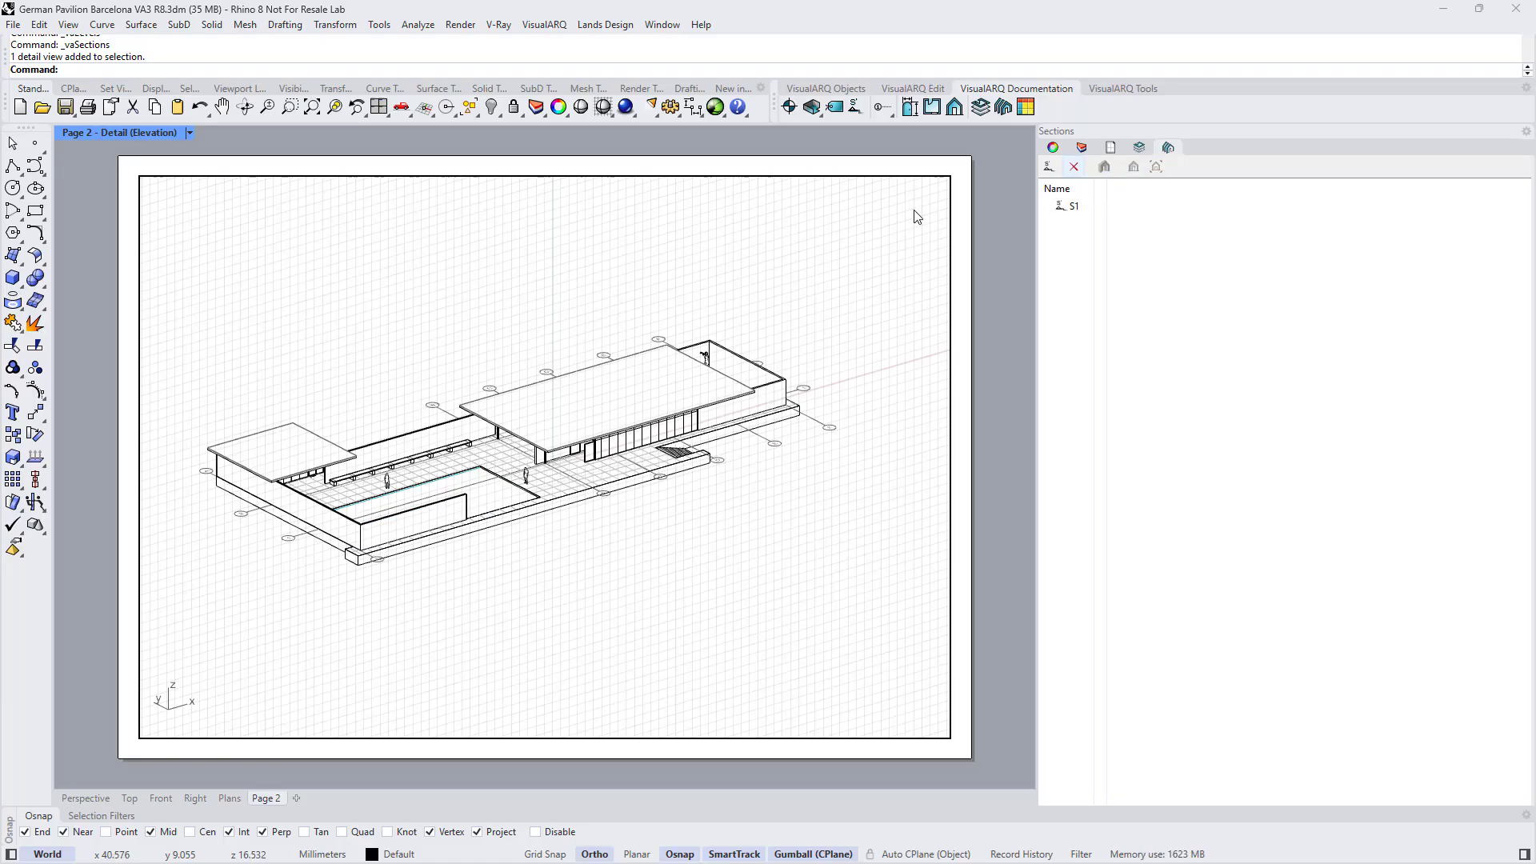
scroll(596, 306, up, 1)
scroll(596, 306, down, 1)
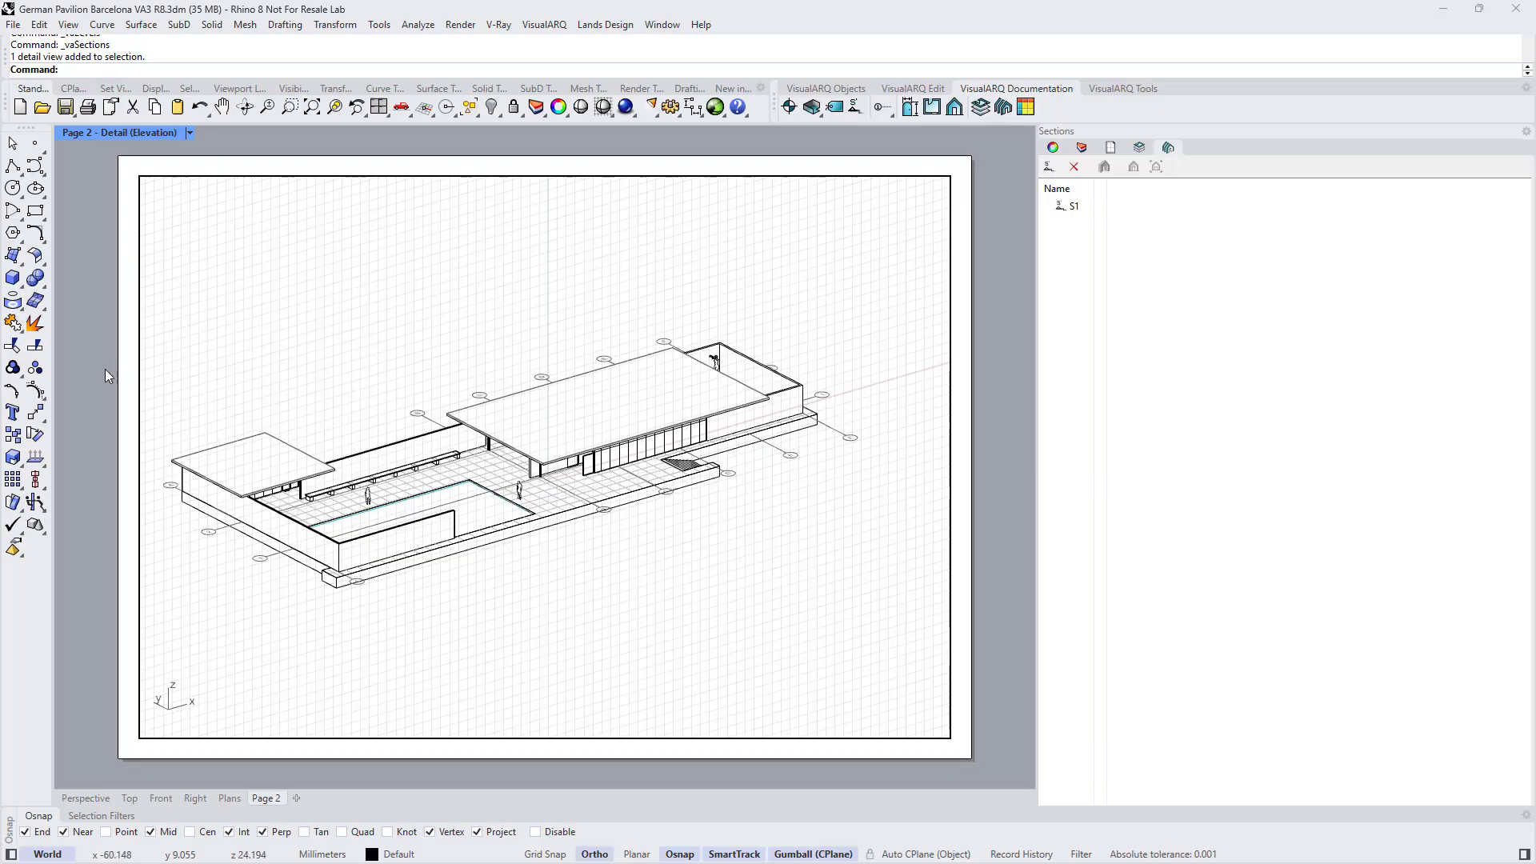
Step: Hide the Guides layer in the axonometric detail only
click(1080, 150)
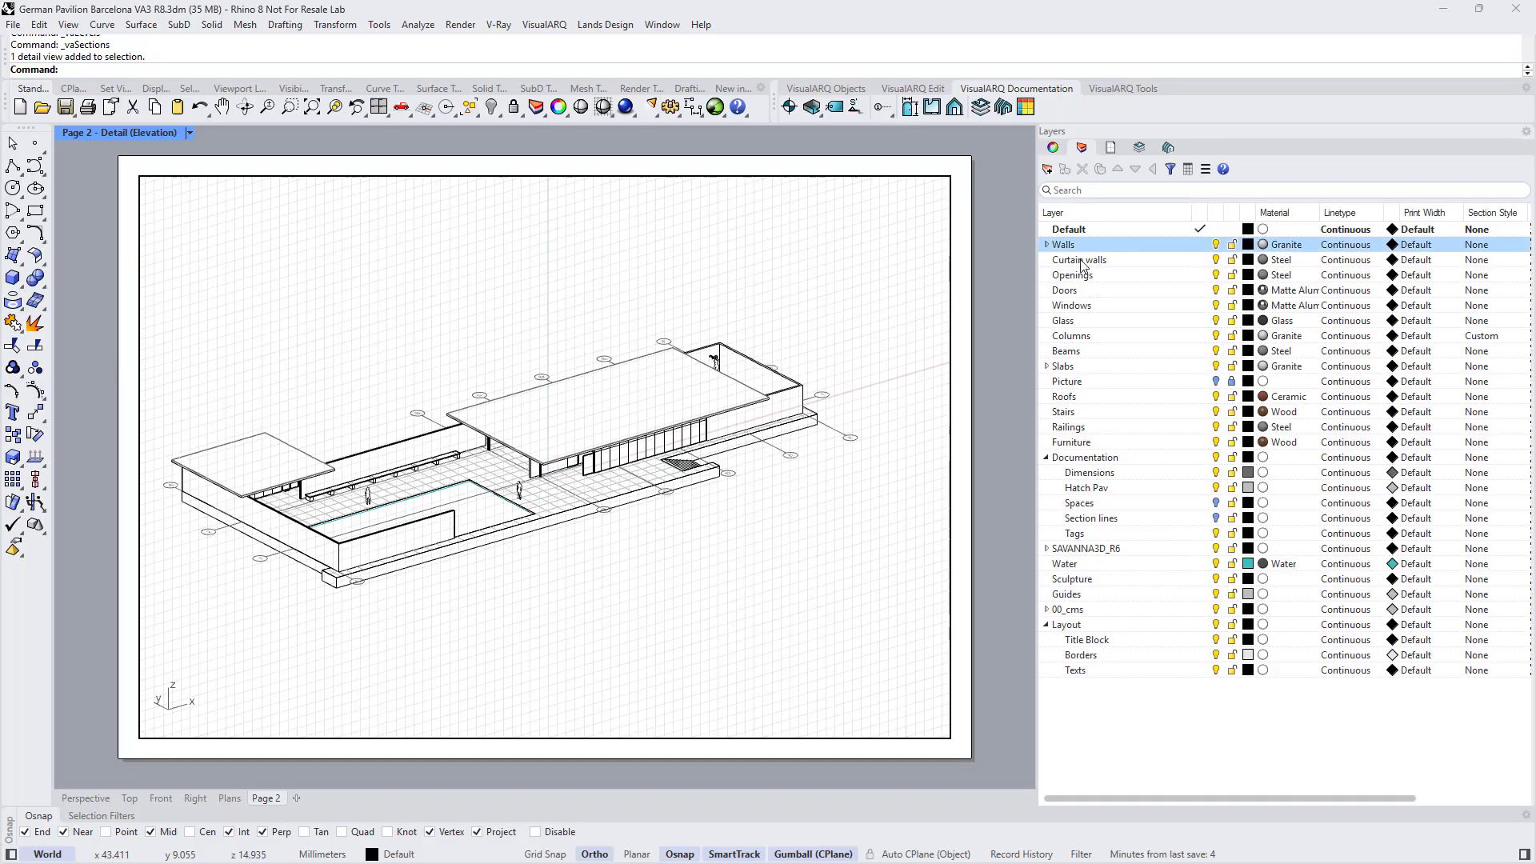
click(1088, 592)
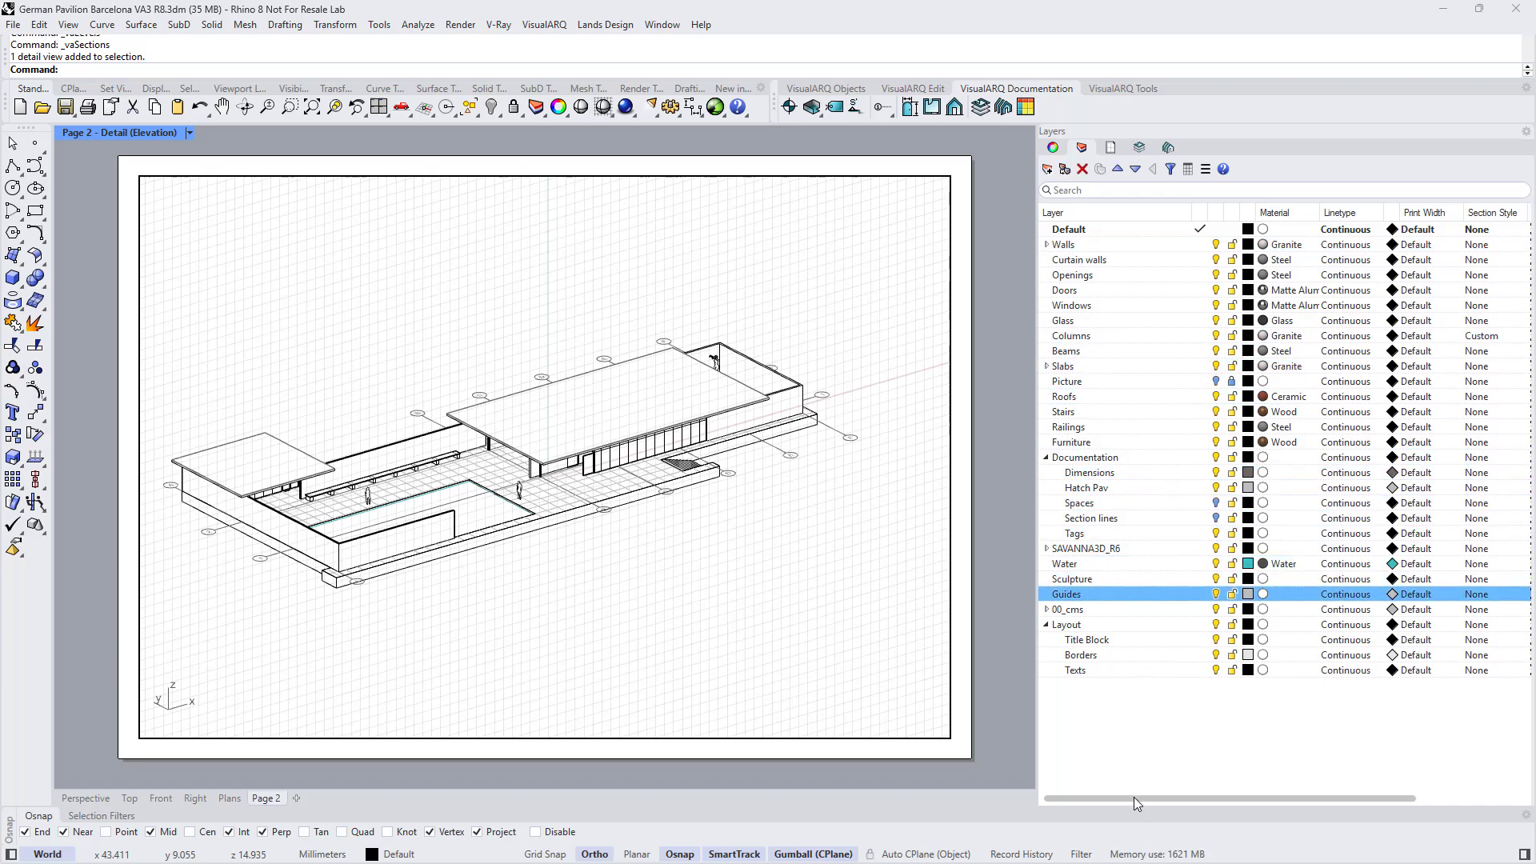
drag(1135, 797, 1248, 794)
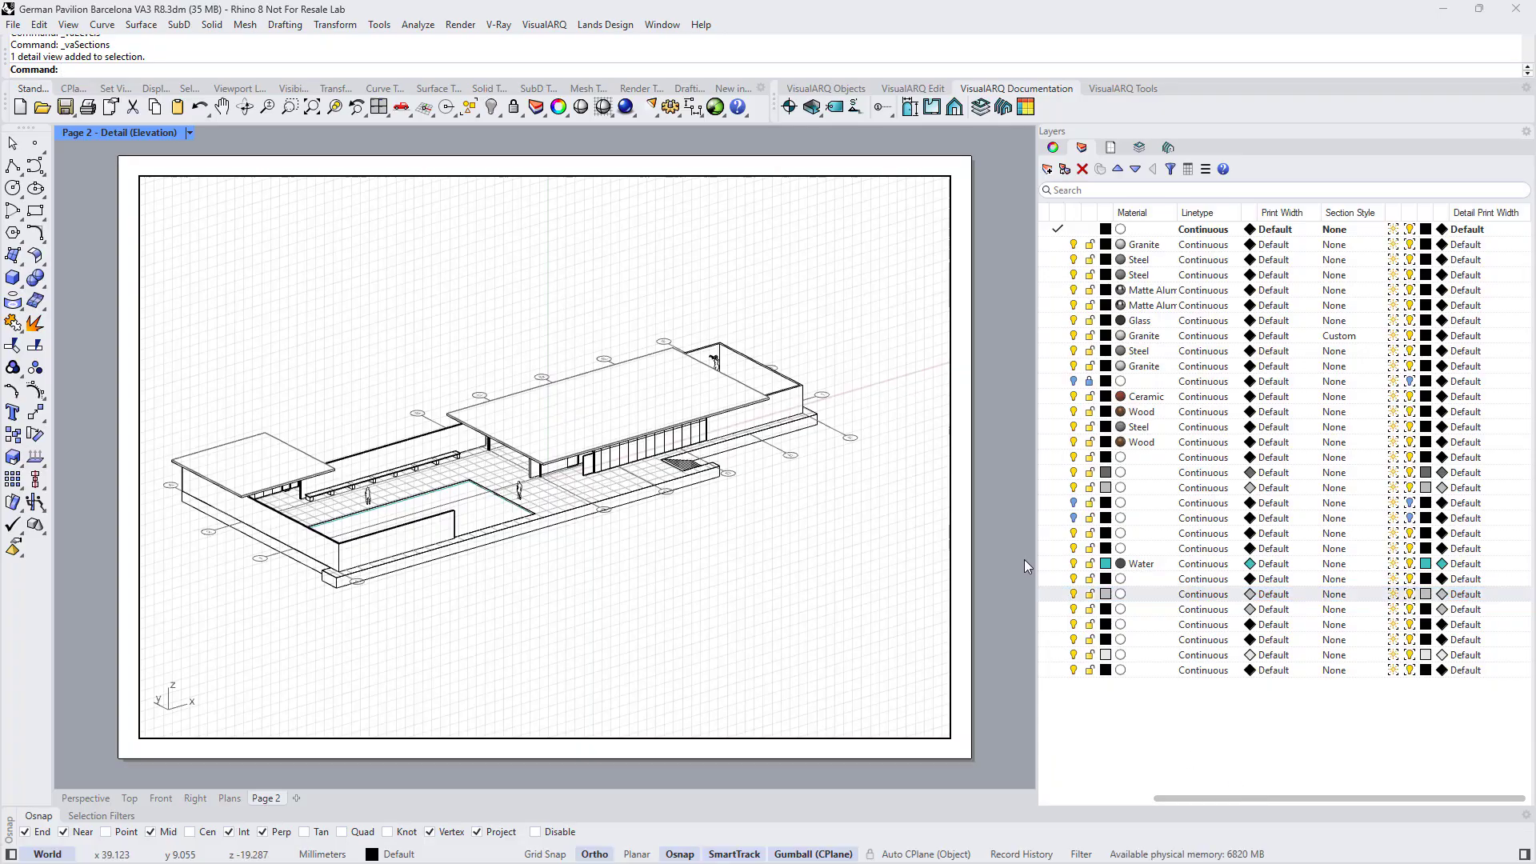
click(1410, 595)
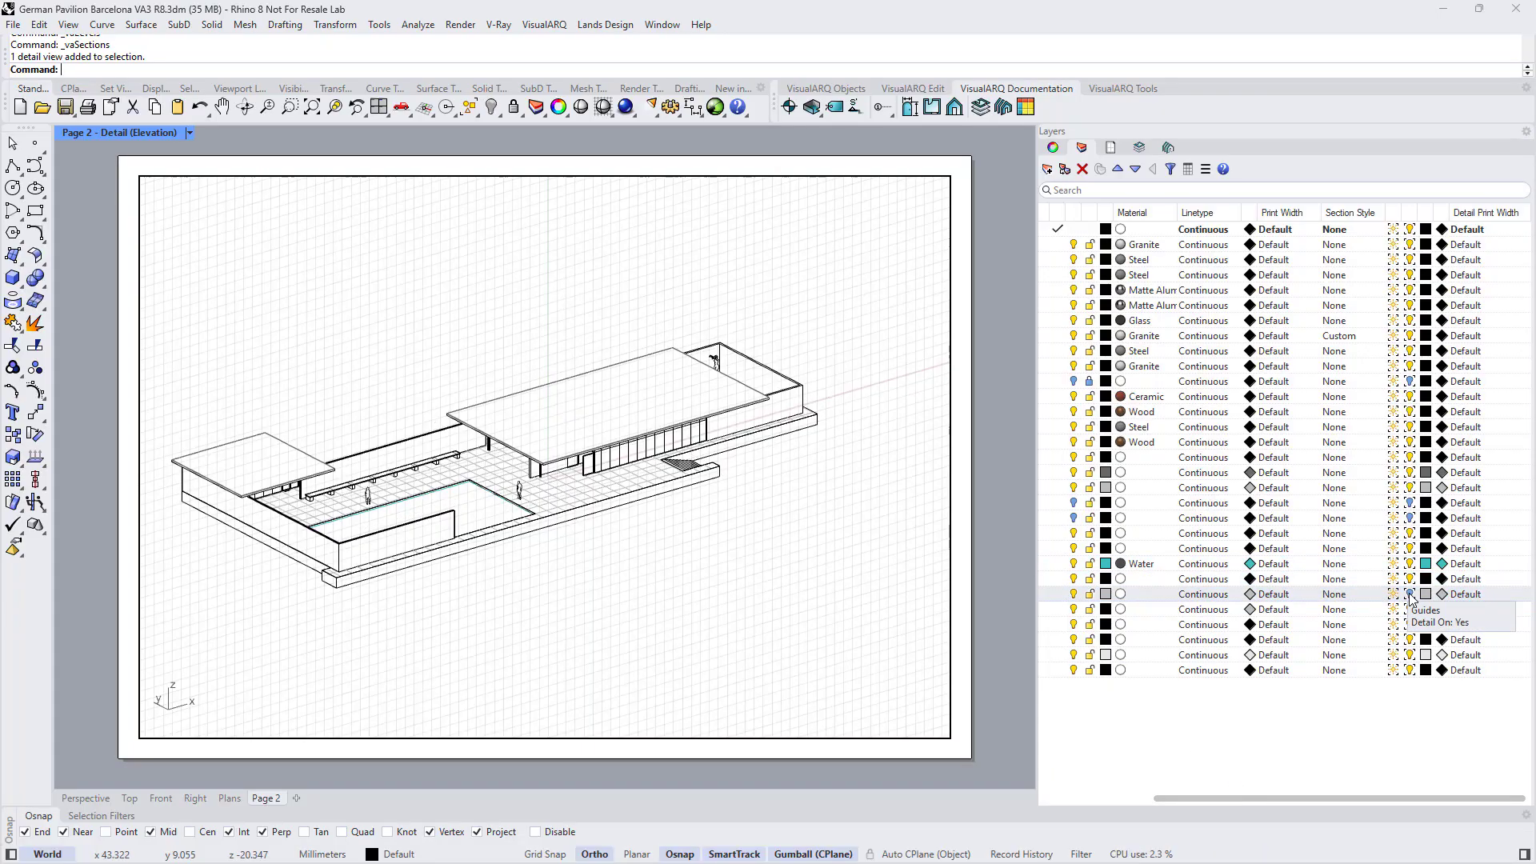
Step: Leave the detail and return to the Plans layout sheet
double_click(1005, 496)
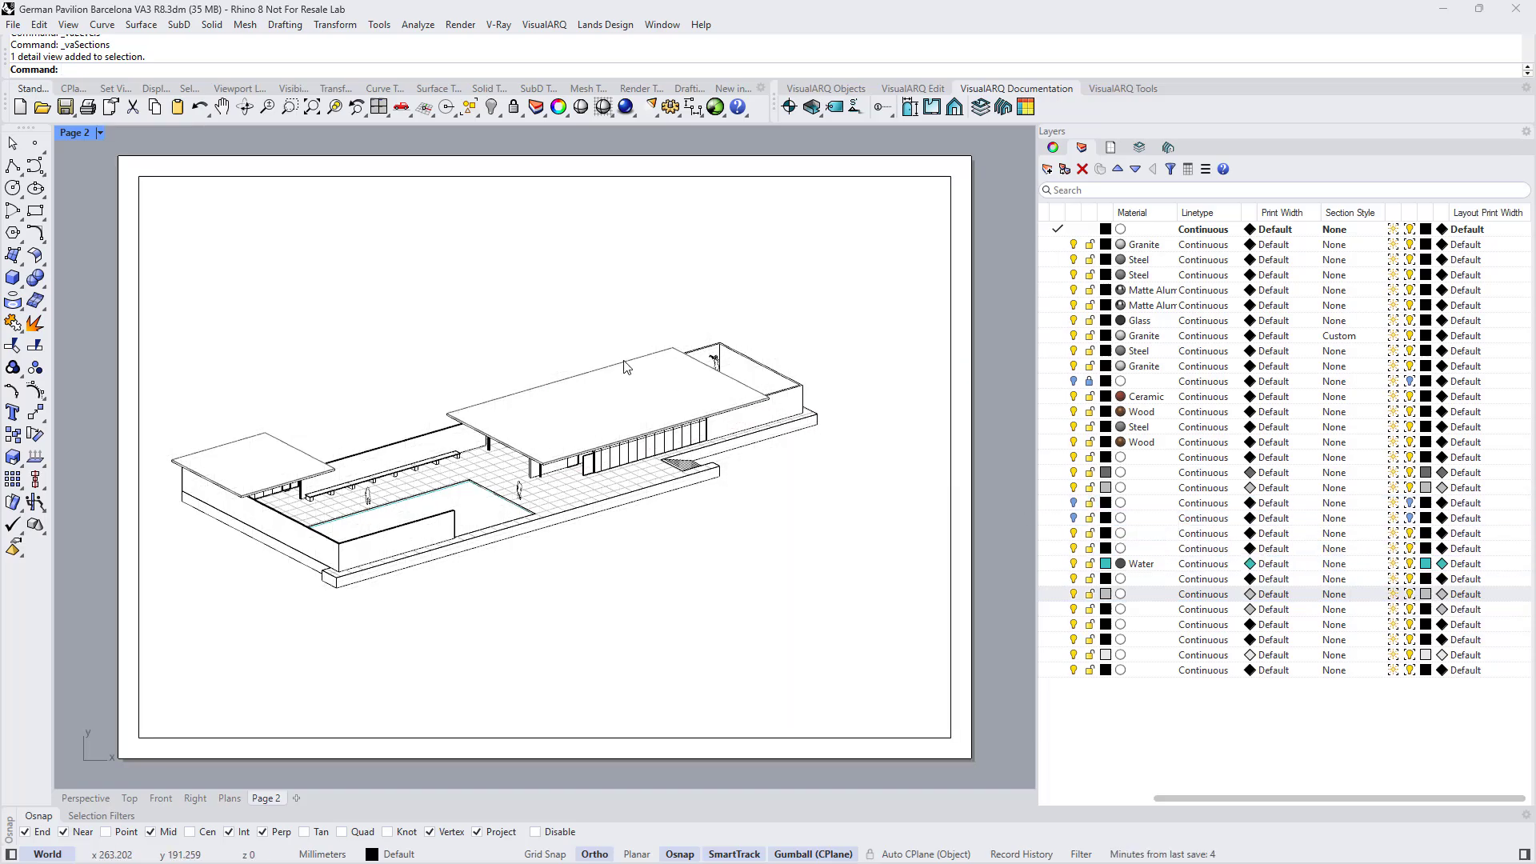
double_click(358, 321)
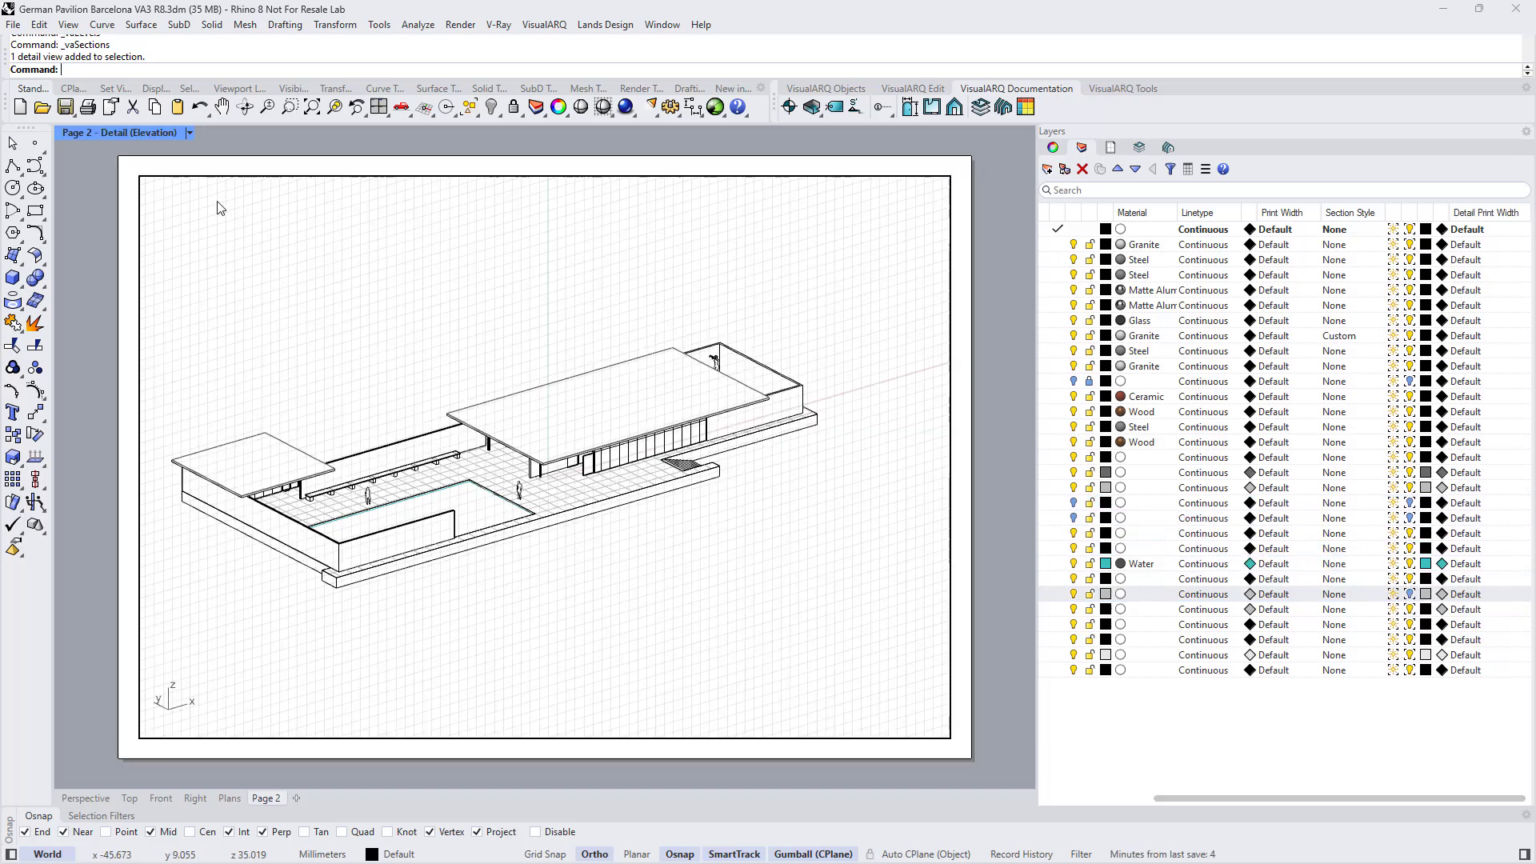
click(190, 133)
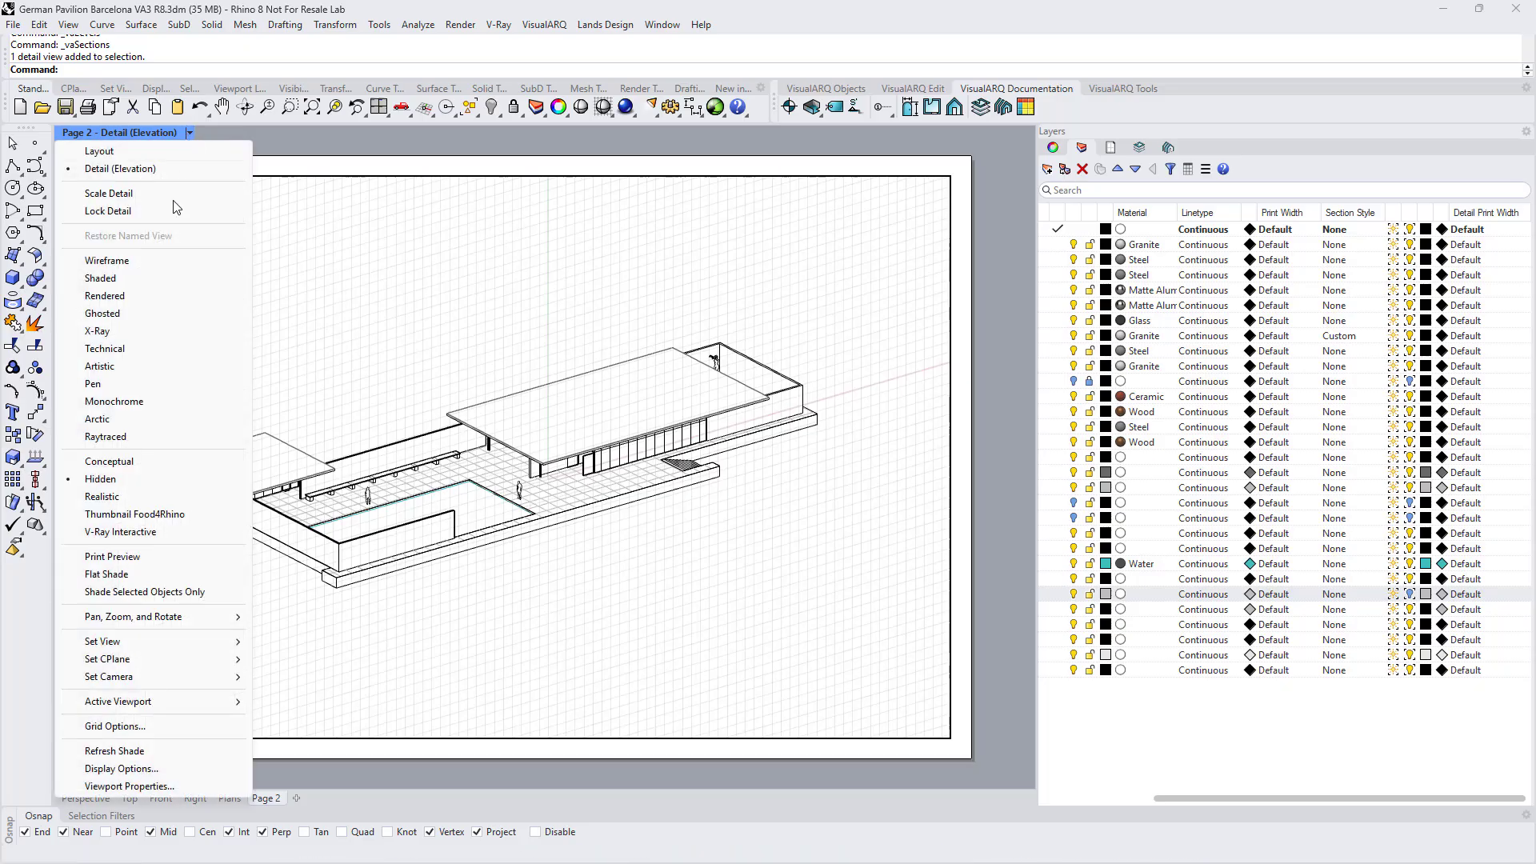
click(99, 151)
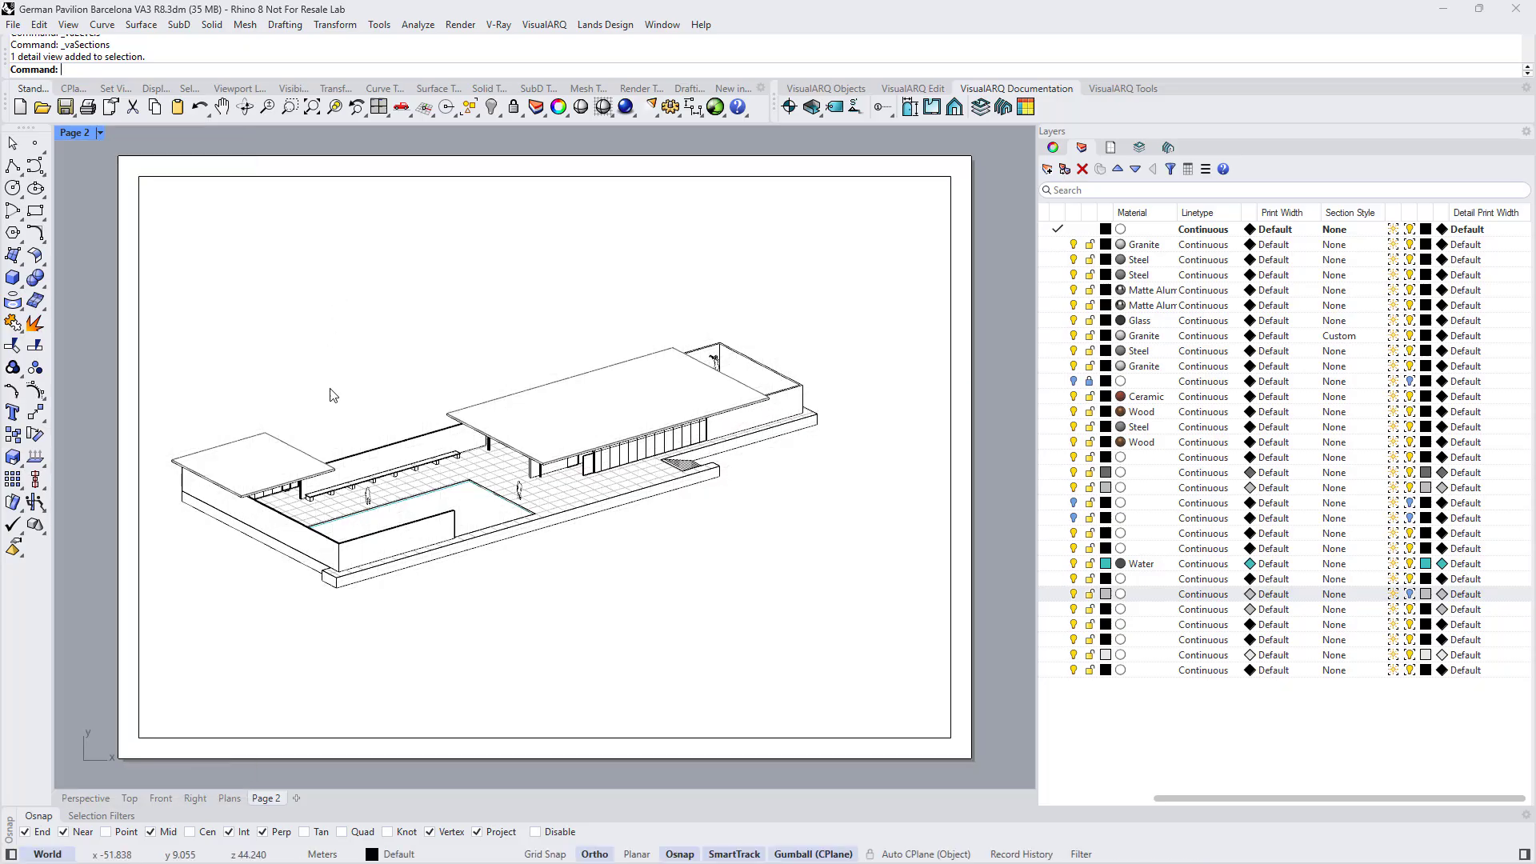
click(232, 799)
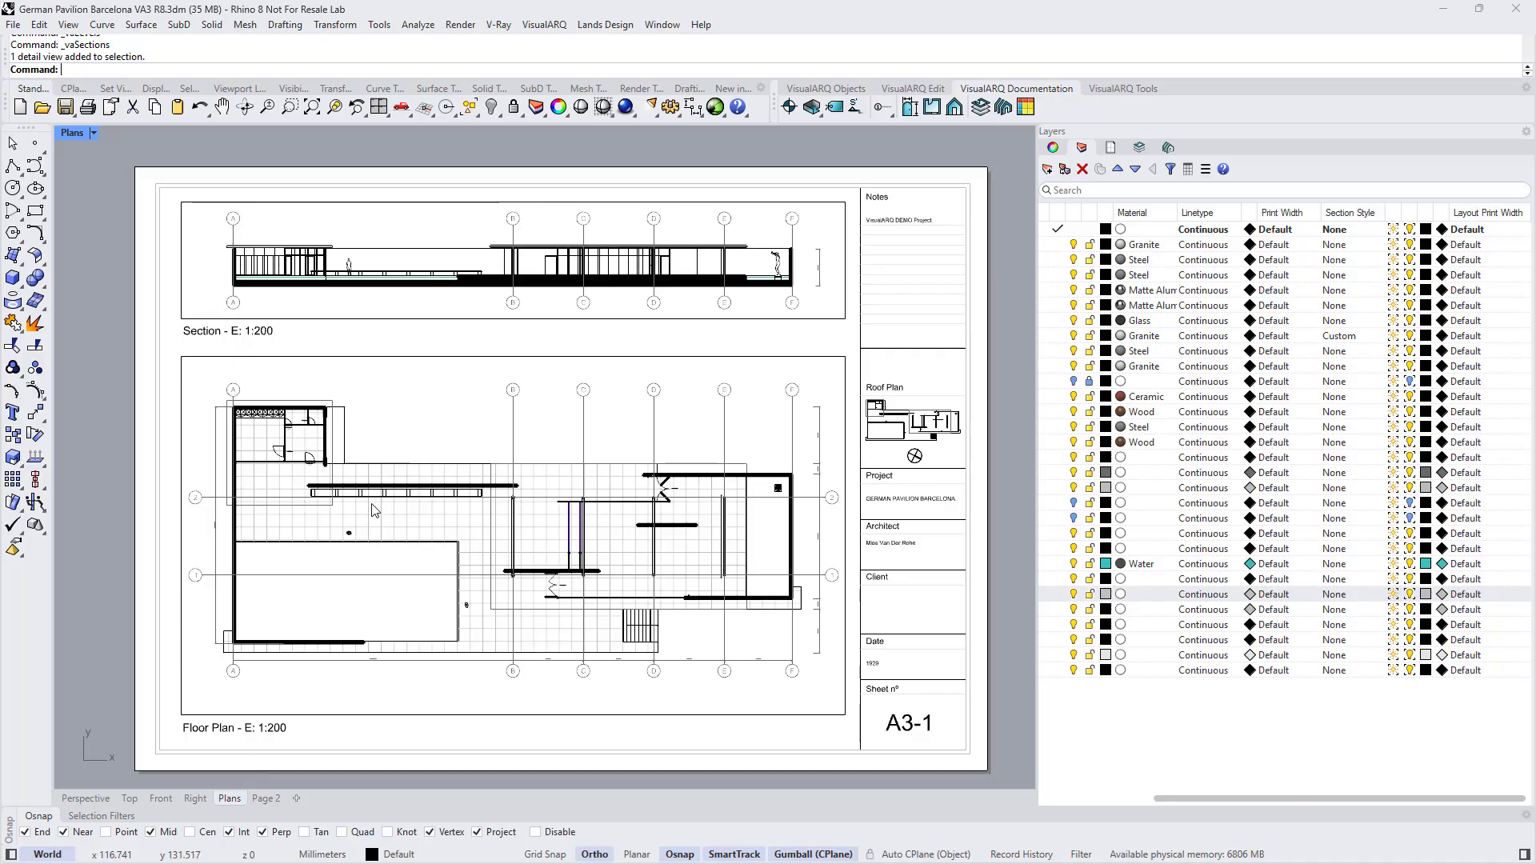
Step: Start Export to DWG with All Layouts included
click(1109, 90)
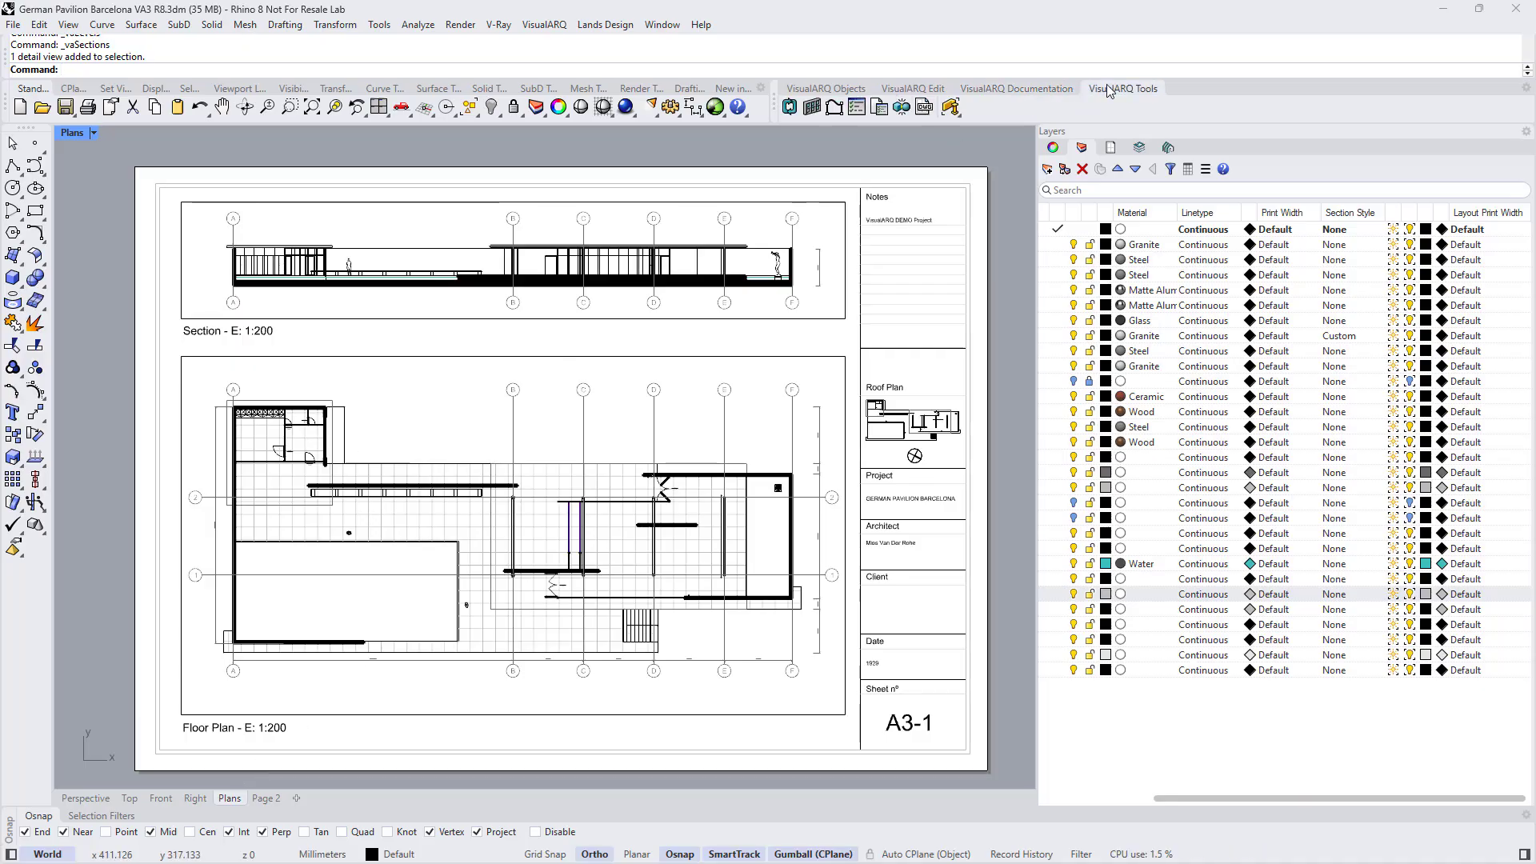
click(926, 106)
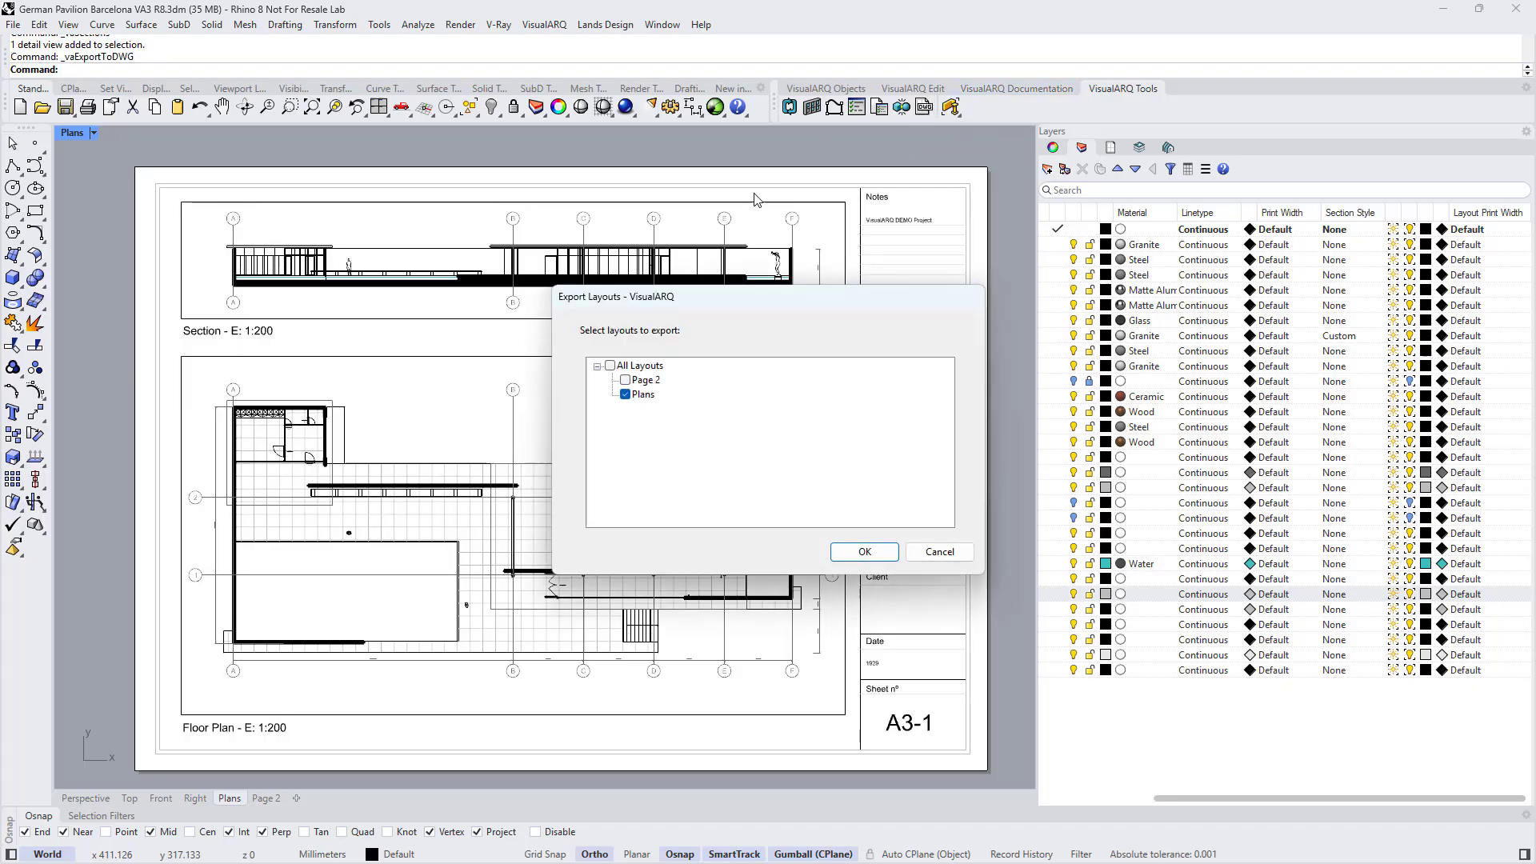
click(611, 367)
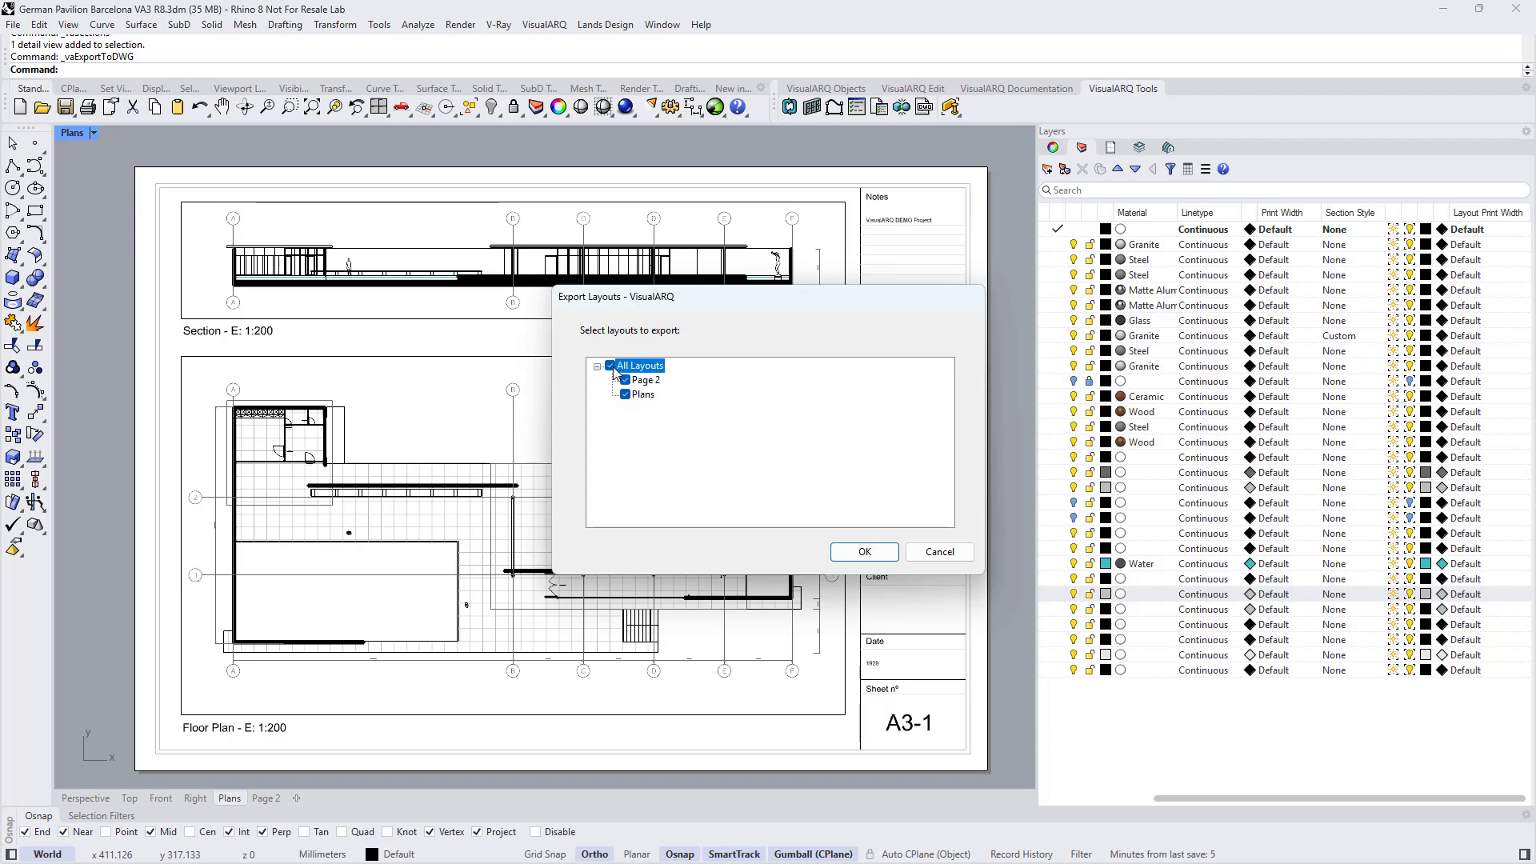
click(852, 554)
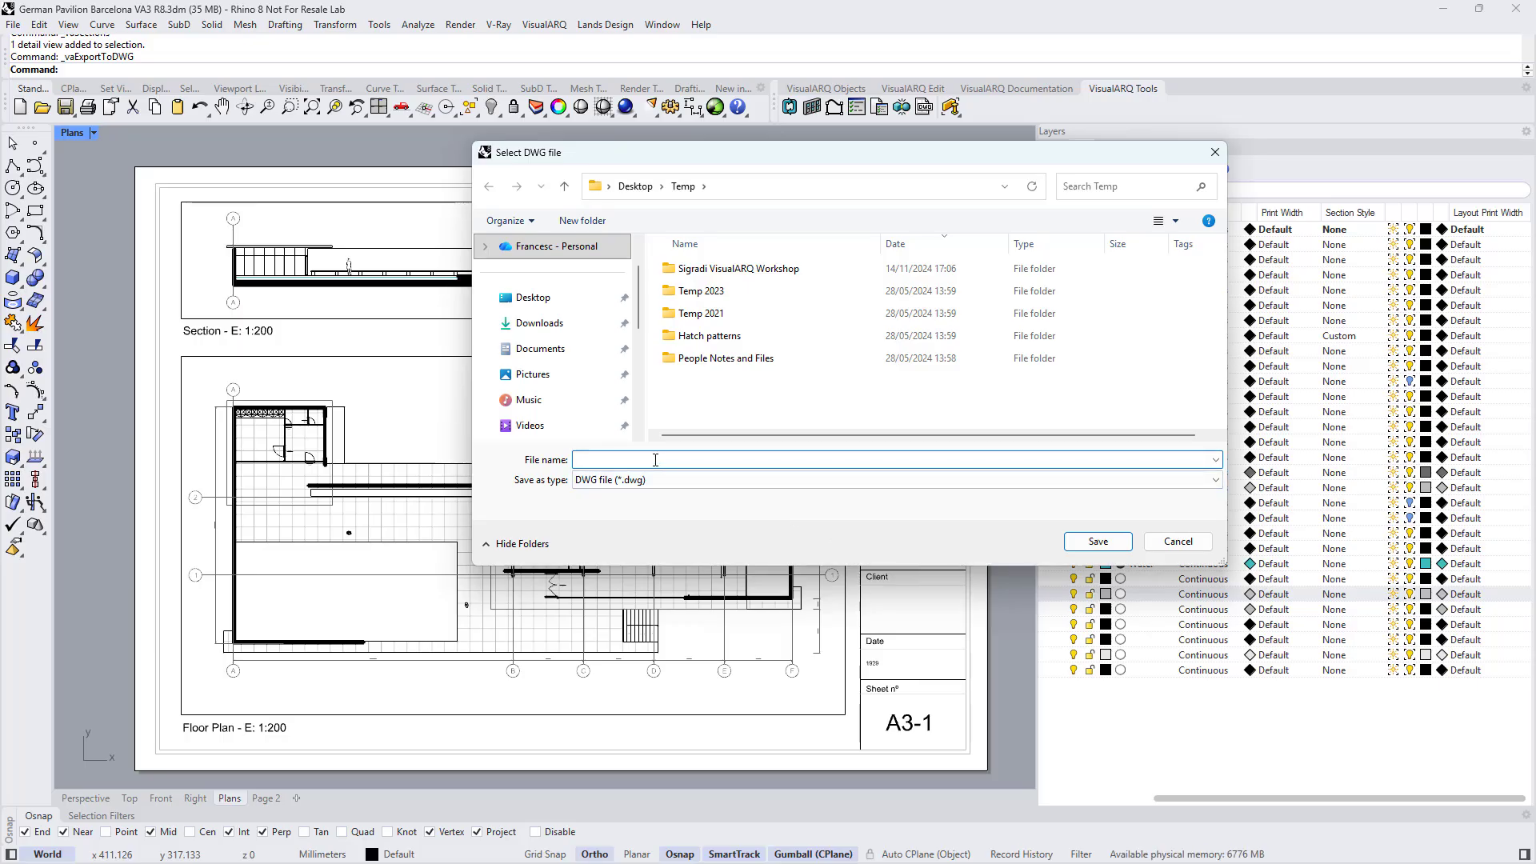
Step: Save the export as German Pavilion Barcelona.dwg using the default export scheme
key(Caps_Lock)
text(German Pa)
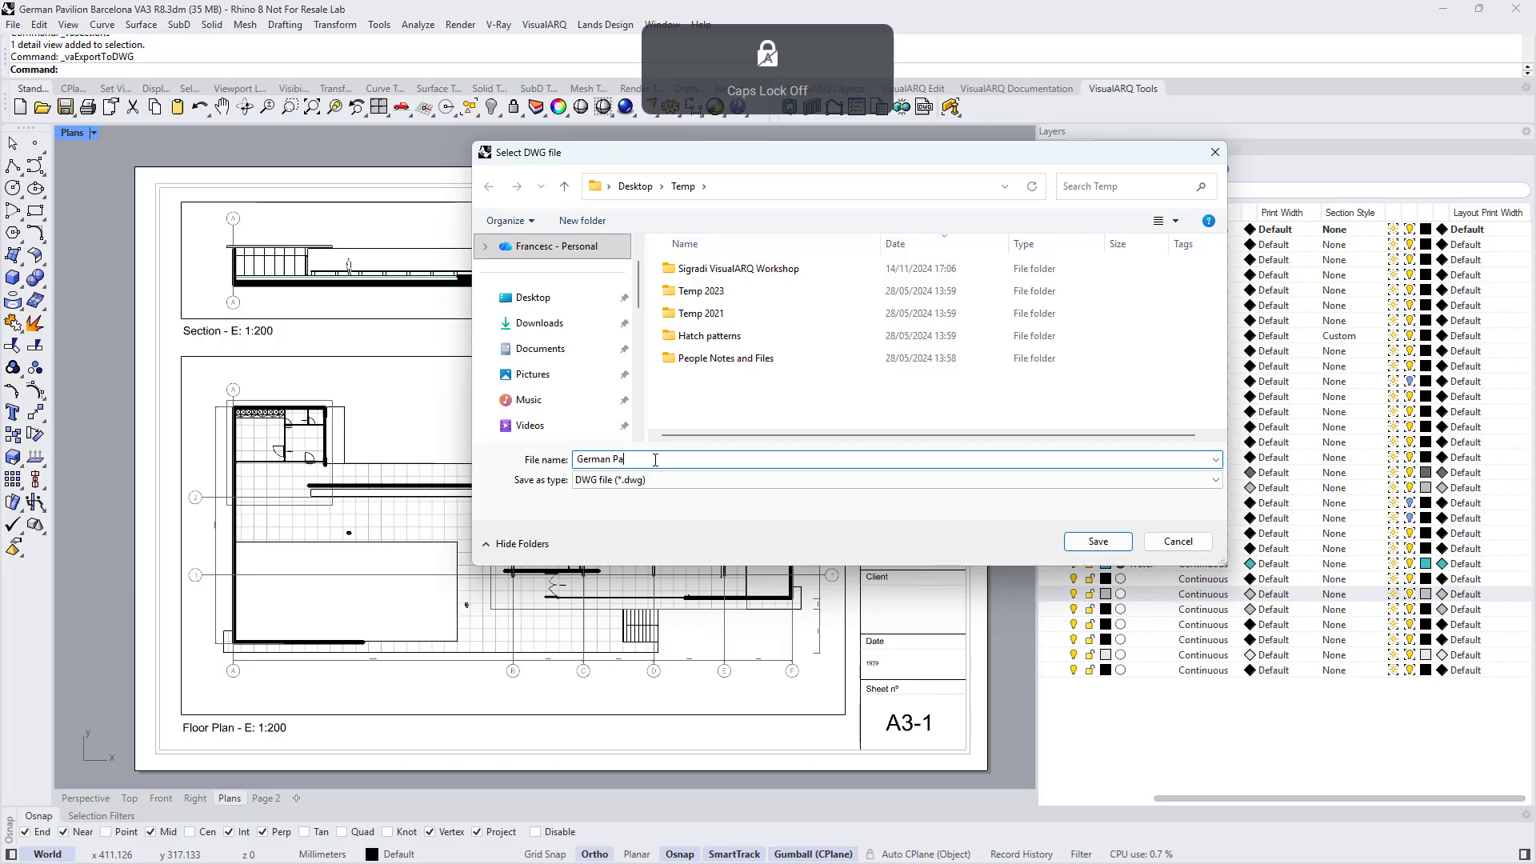
text(vilion)
key(Caps_Lock)
text(B)
key(Caps_Lock)
text(arcelona)
click(1098, 541)
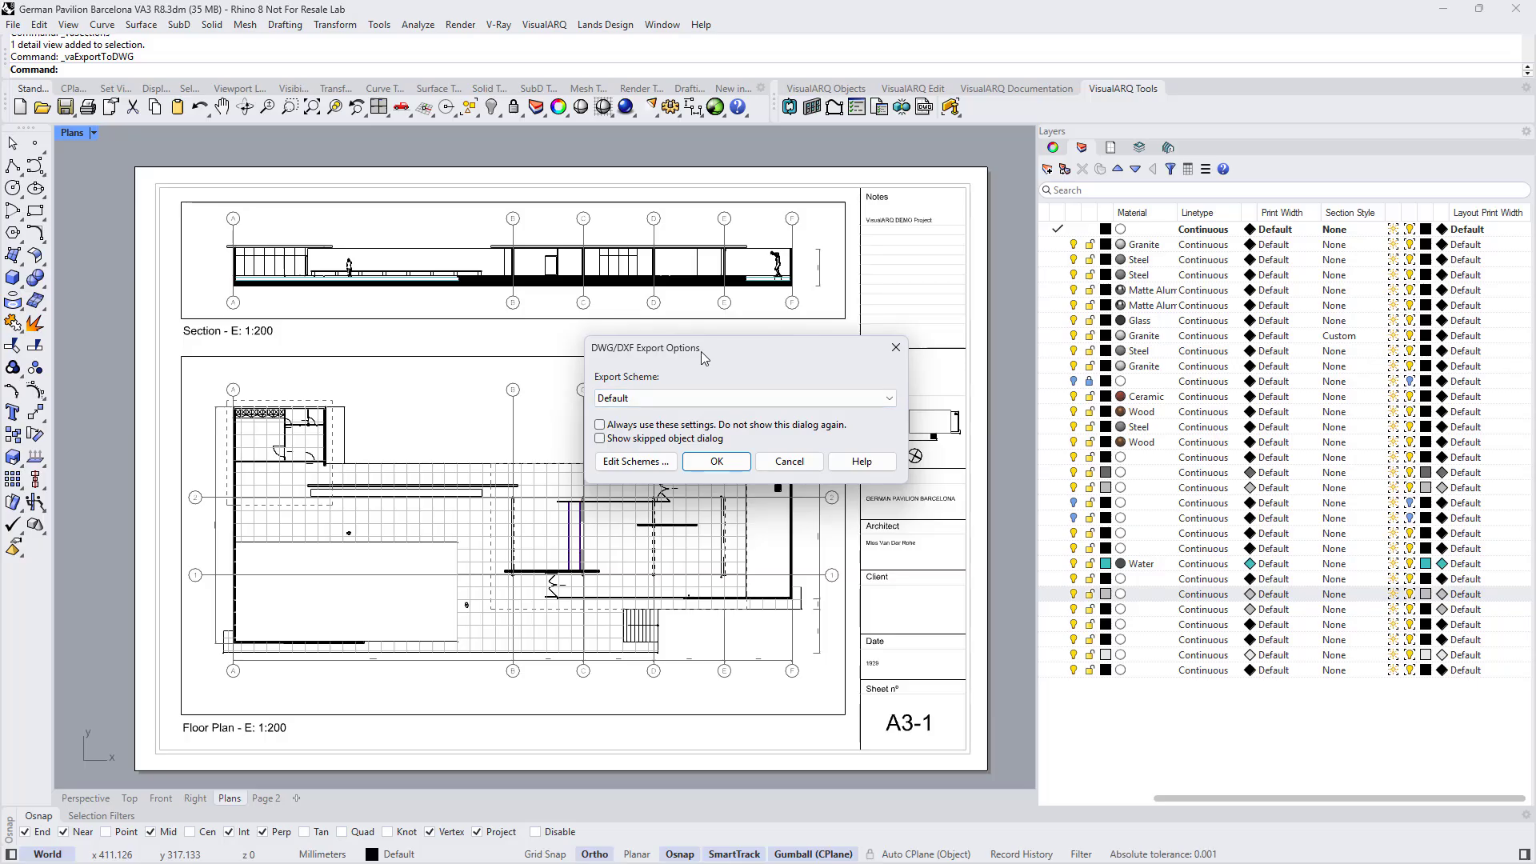
click(714, 463)
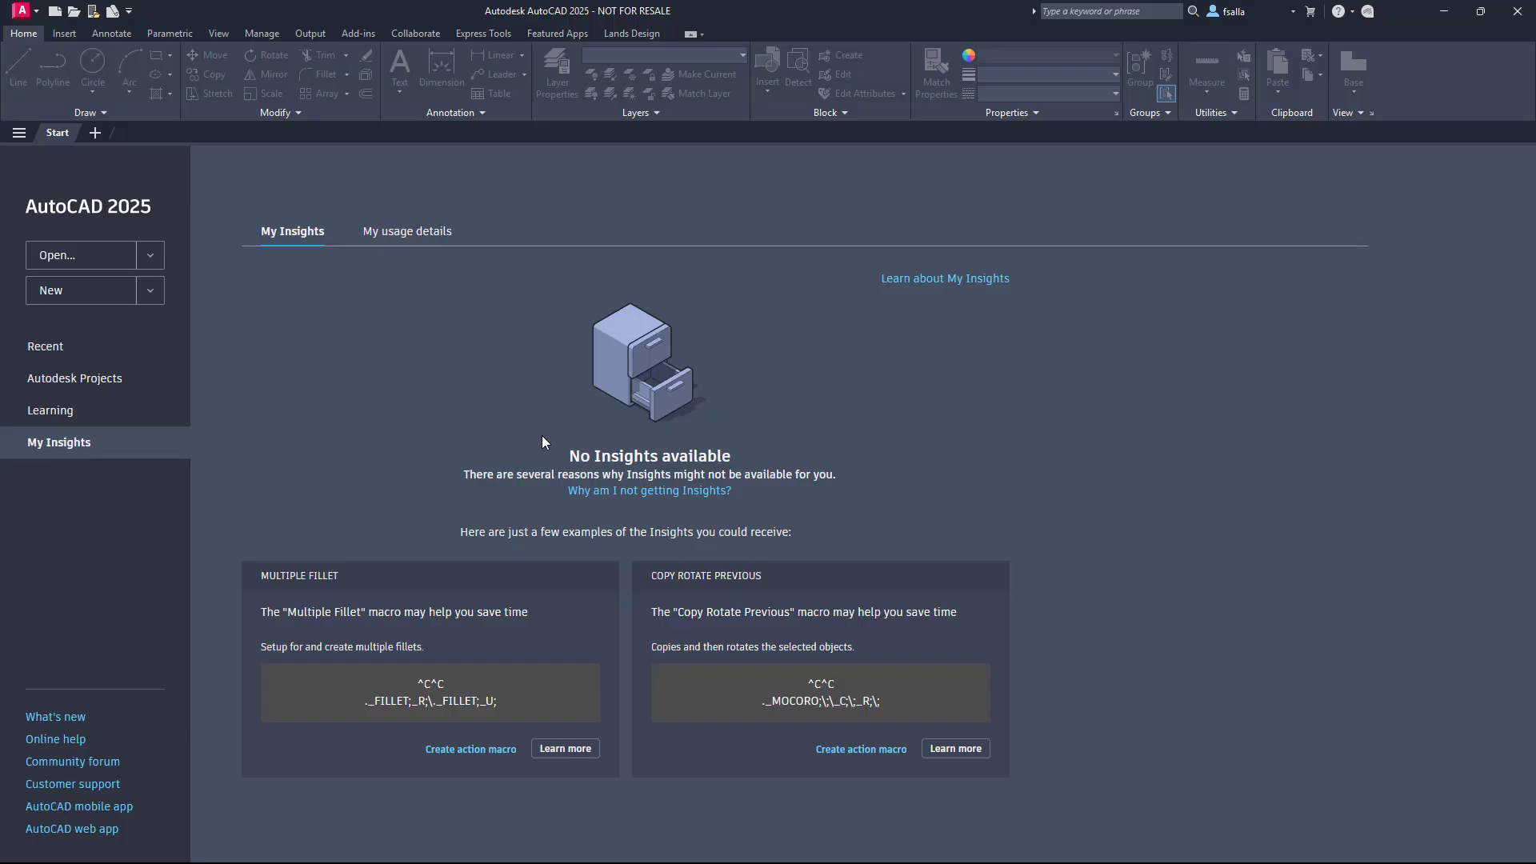
Step: Open German Pavilion Barcelona.dwg in AutoCAD and frame the exported floor plan
click(151, 255)
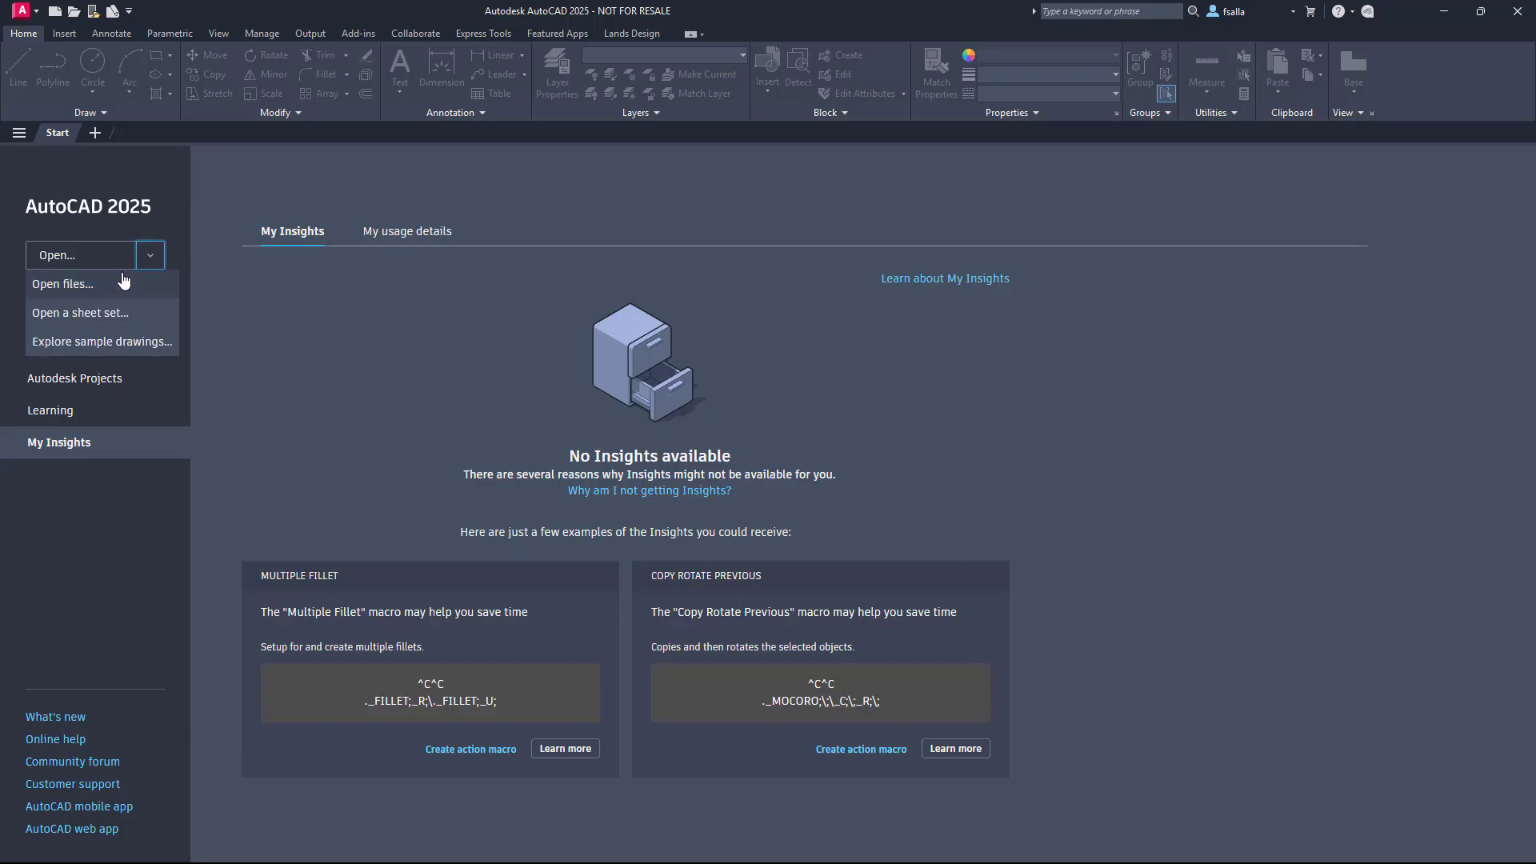
click(122, 281)
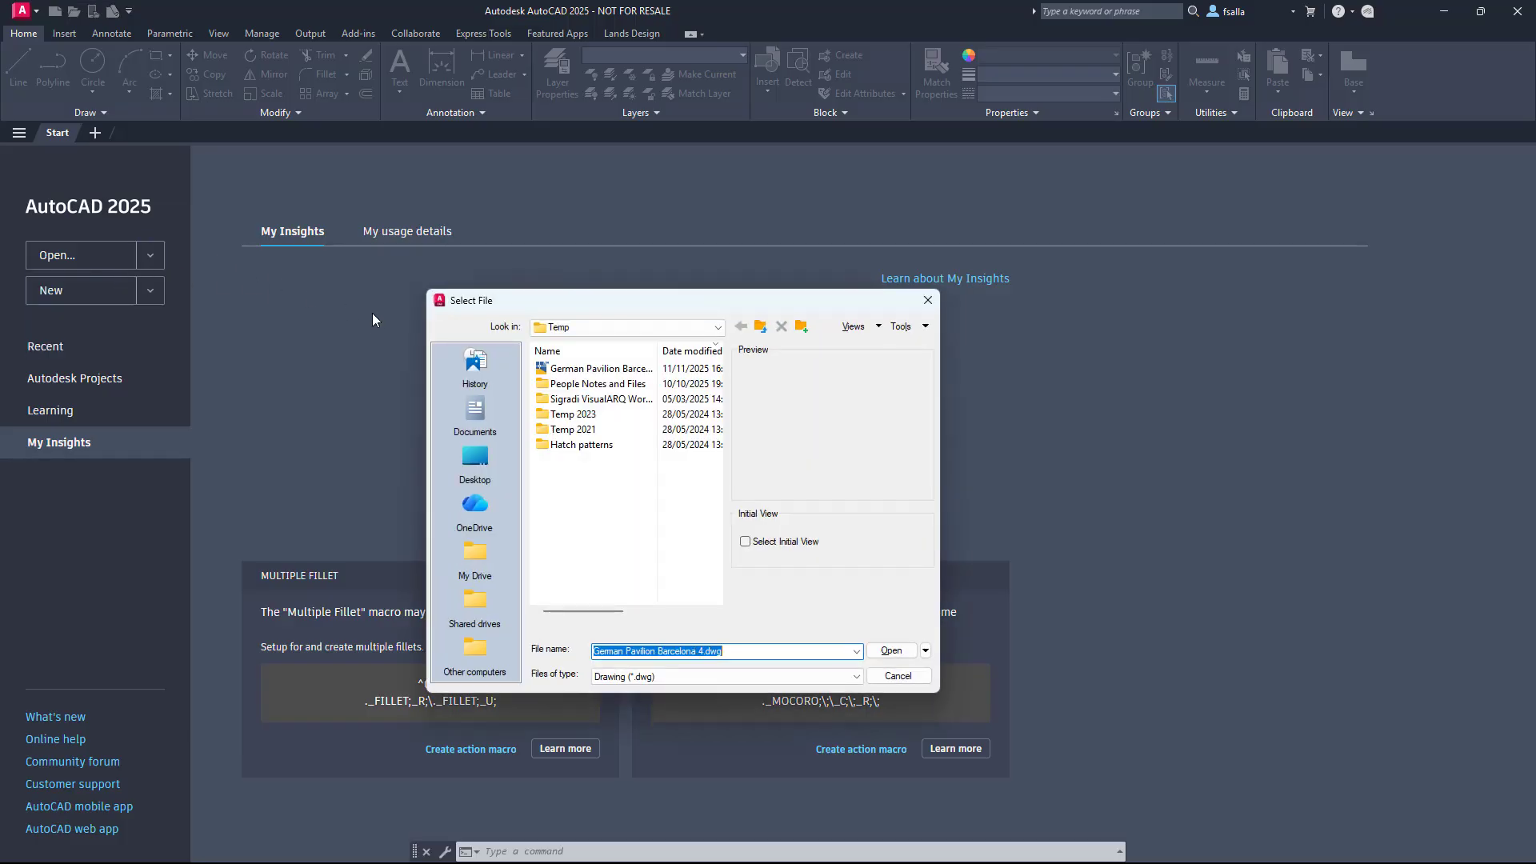
double_click(585, 369)
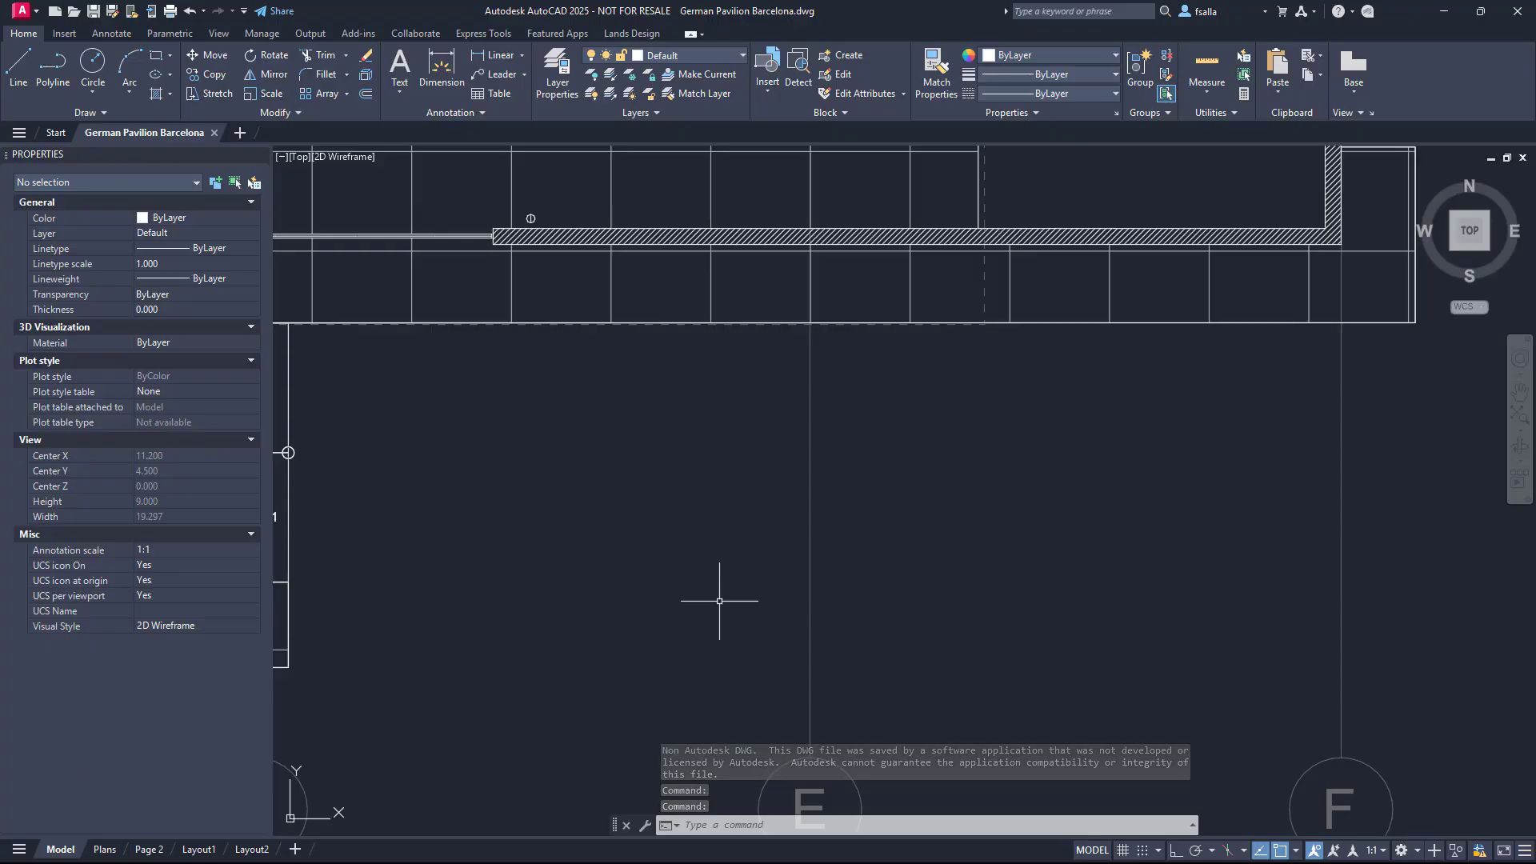
scroll(664, 570, down, 5)
scroll(665, 582, down, 6)
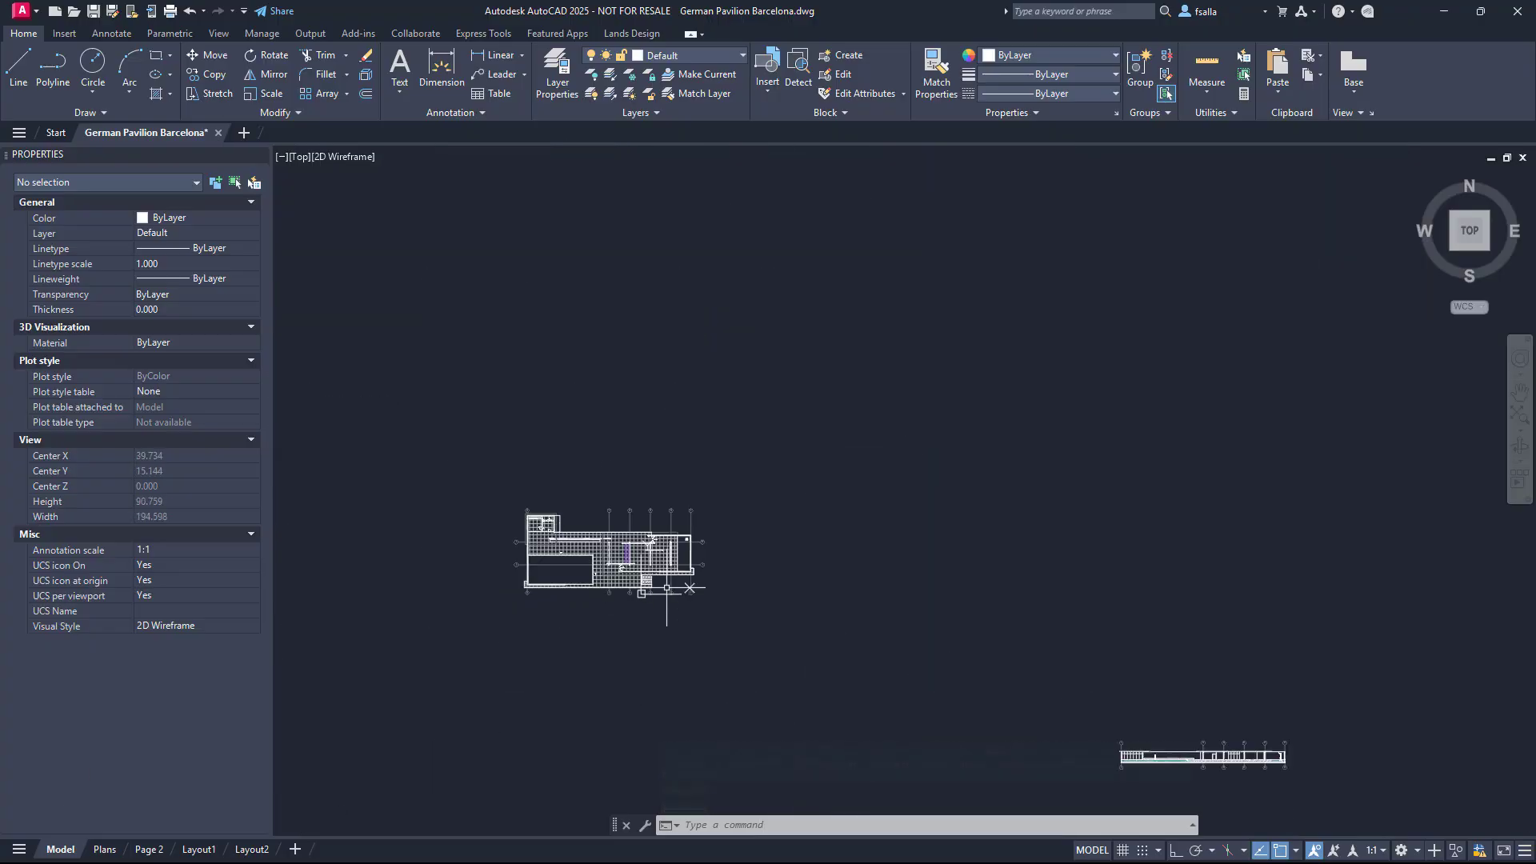
middle_drag(860, 564, 747, 505)
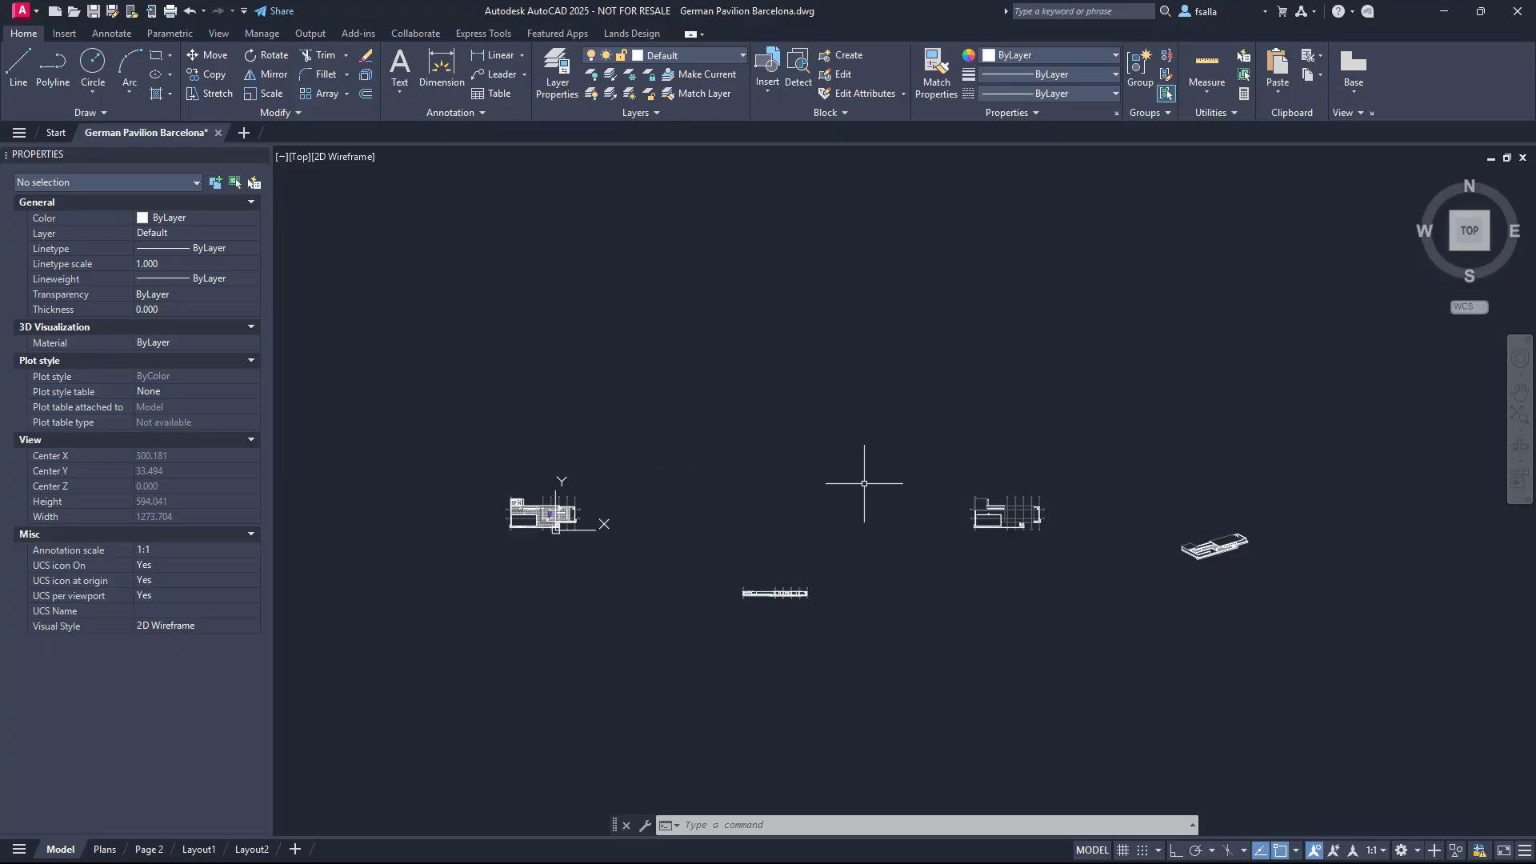
scroll(510, 515, up, 10)
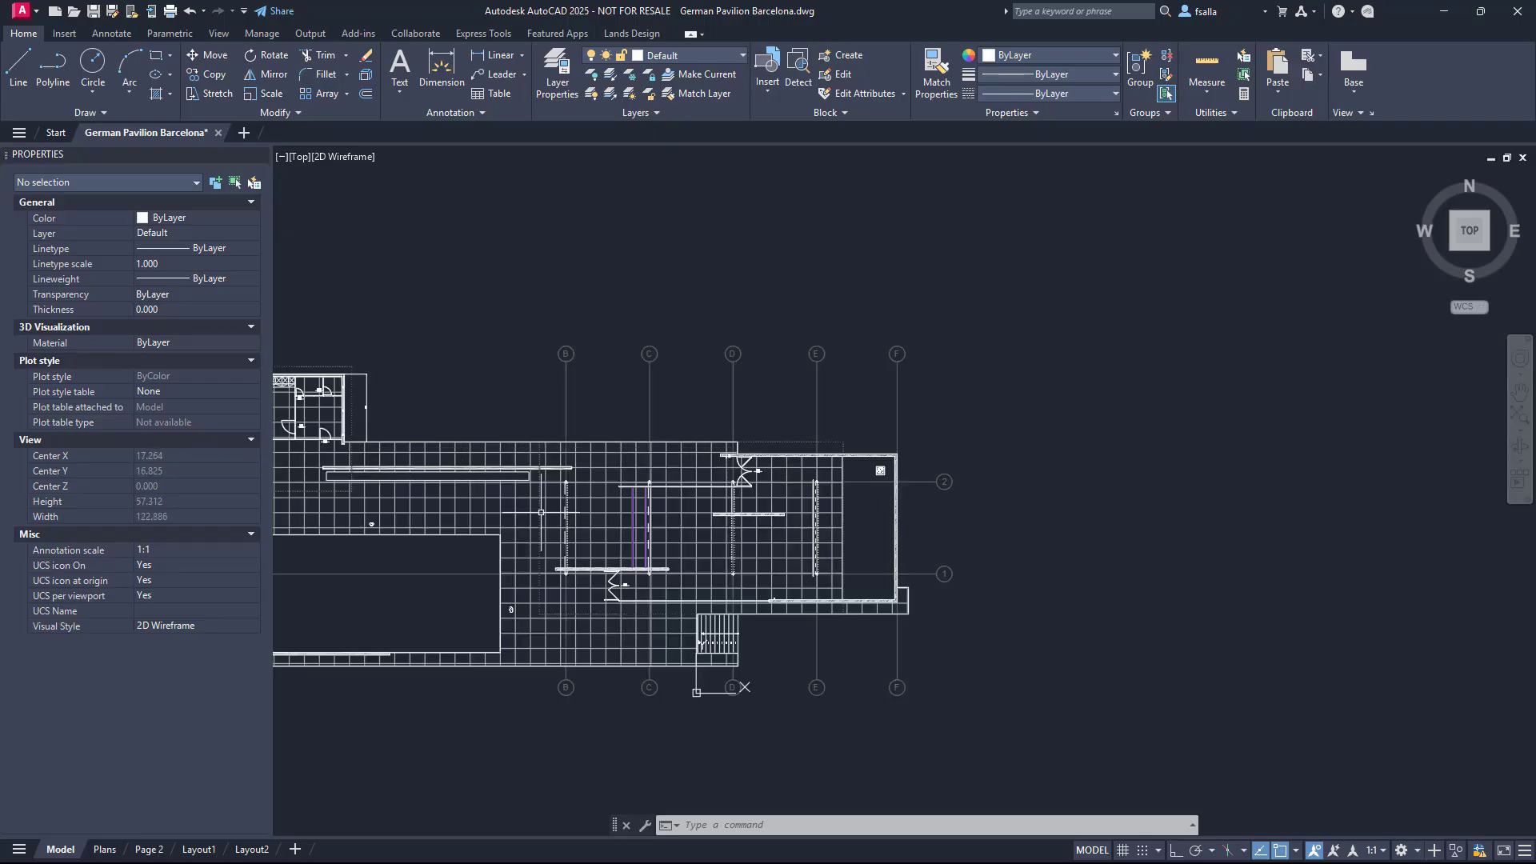
scroll(548, 507, up, 2)
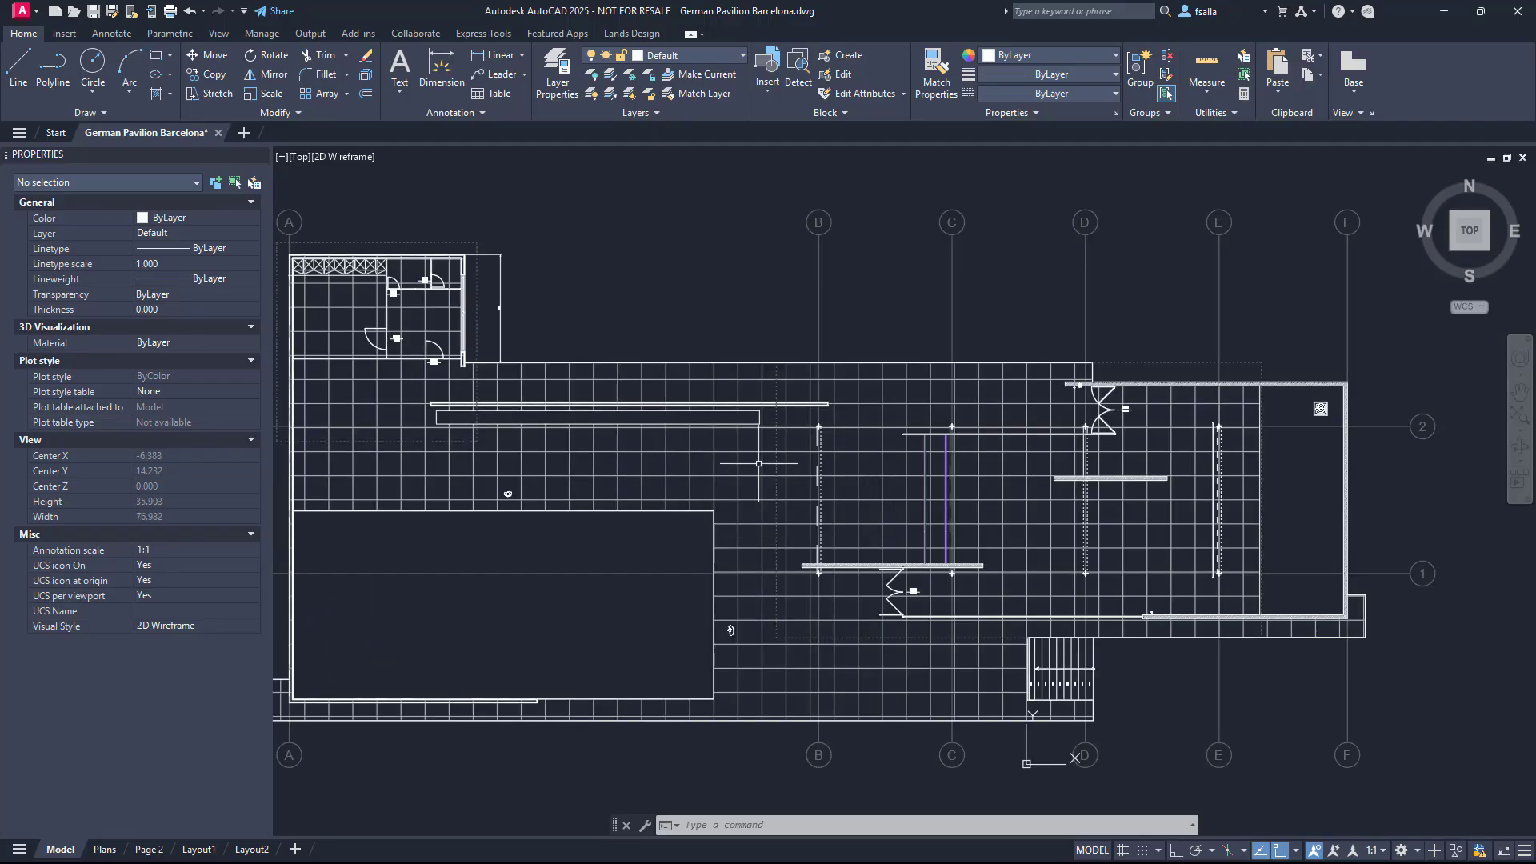
middle_drag(699, 465, 750, 466)
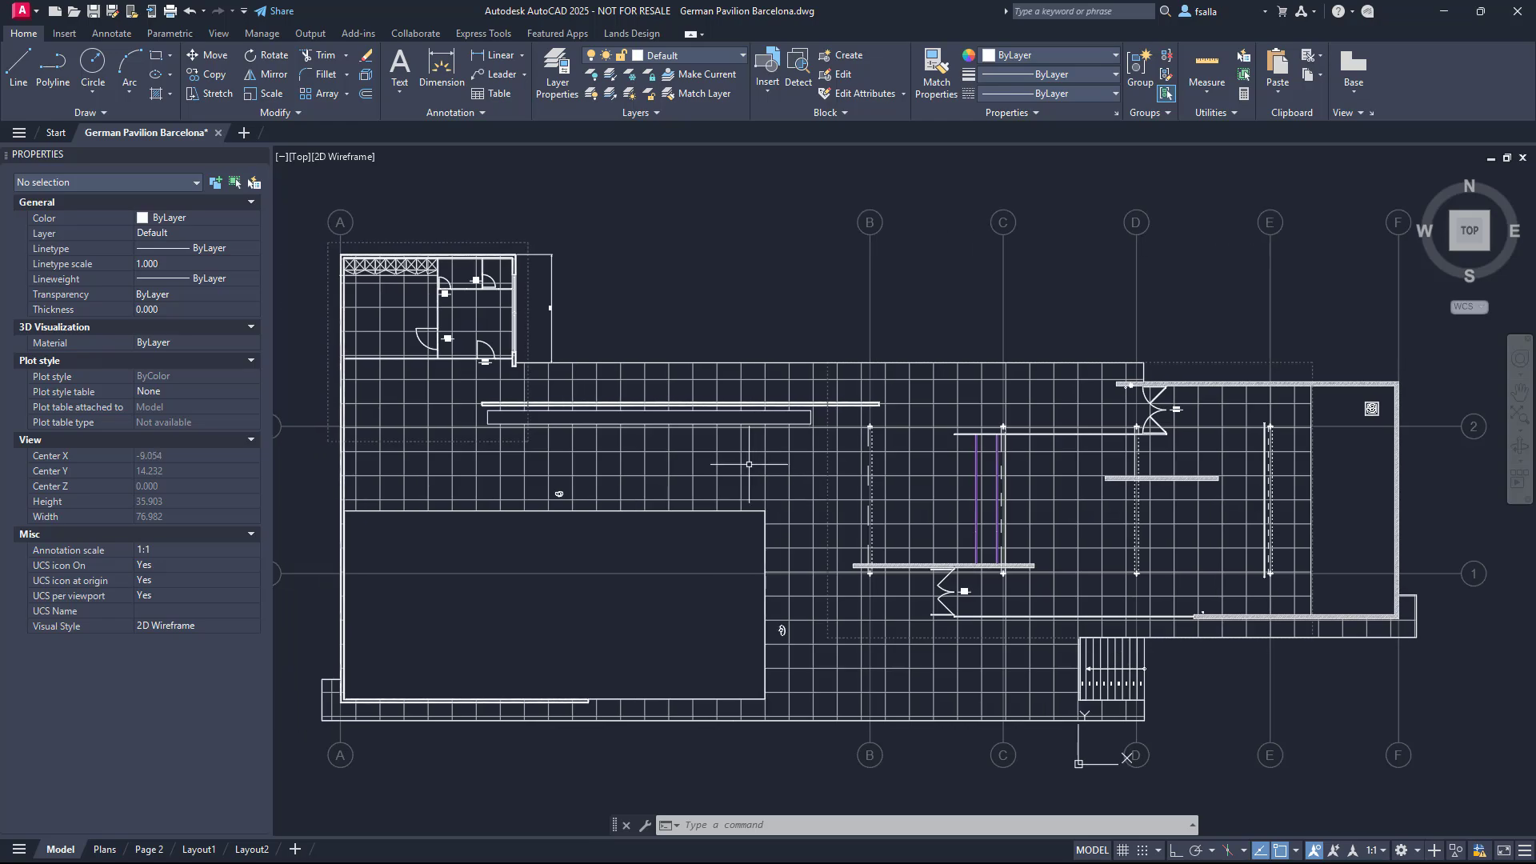
Step: Check the layers of a long horizontal line, a glass line and a furniture line
click(638, 378)
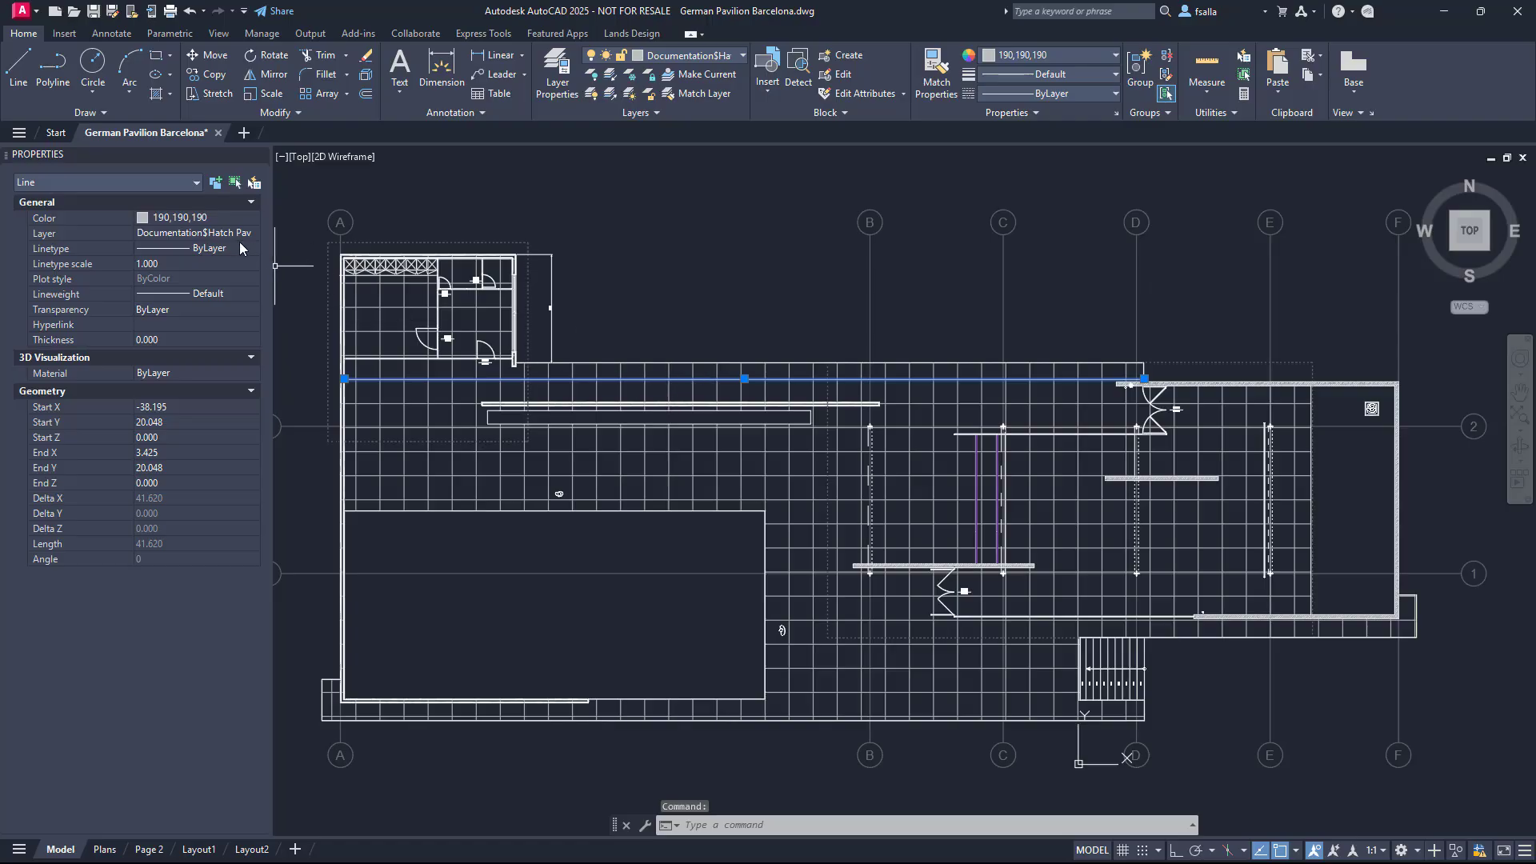
scroll(493, 250, up, 4)
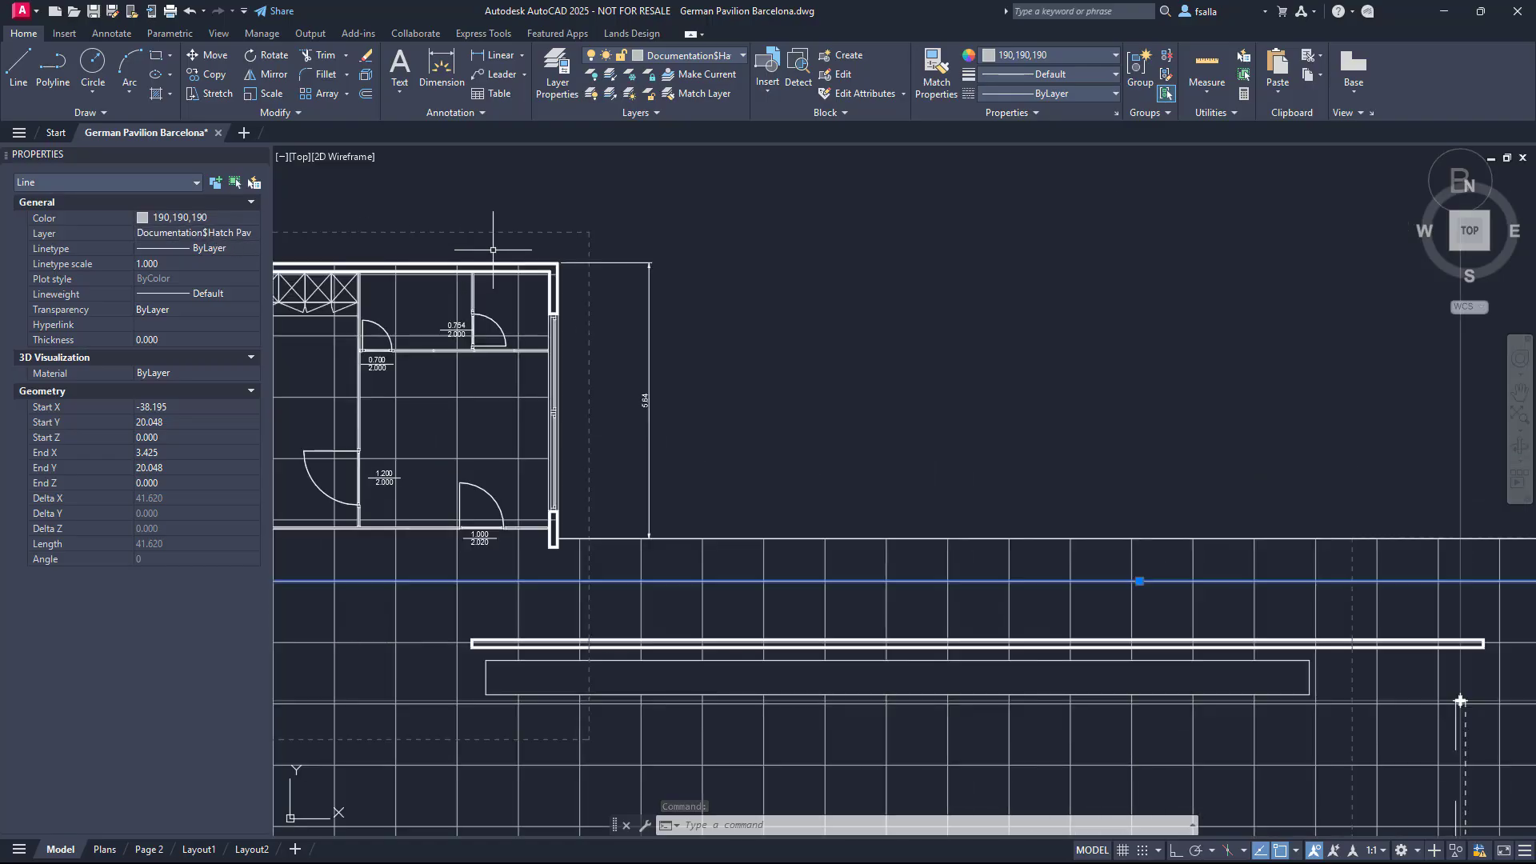
key(Escape)
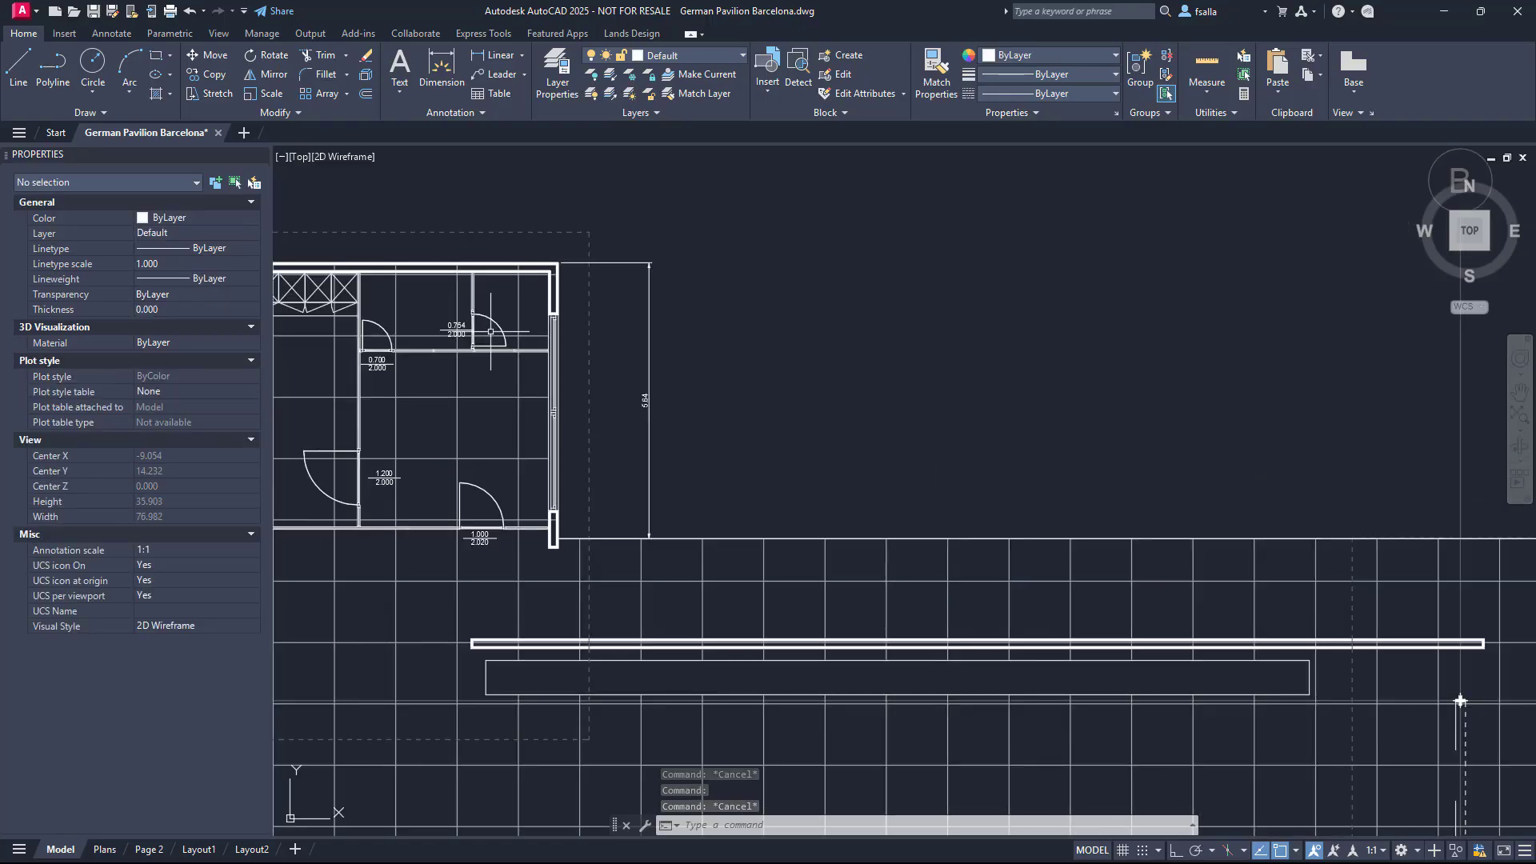
click(448, 350)
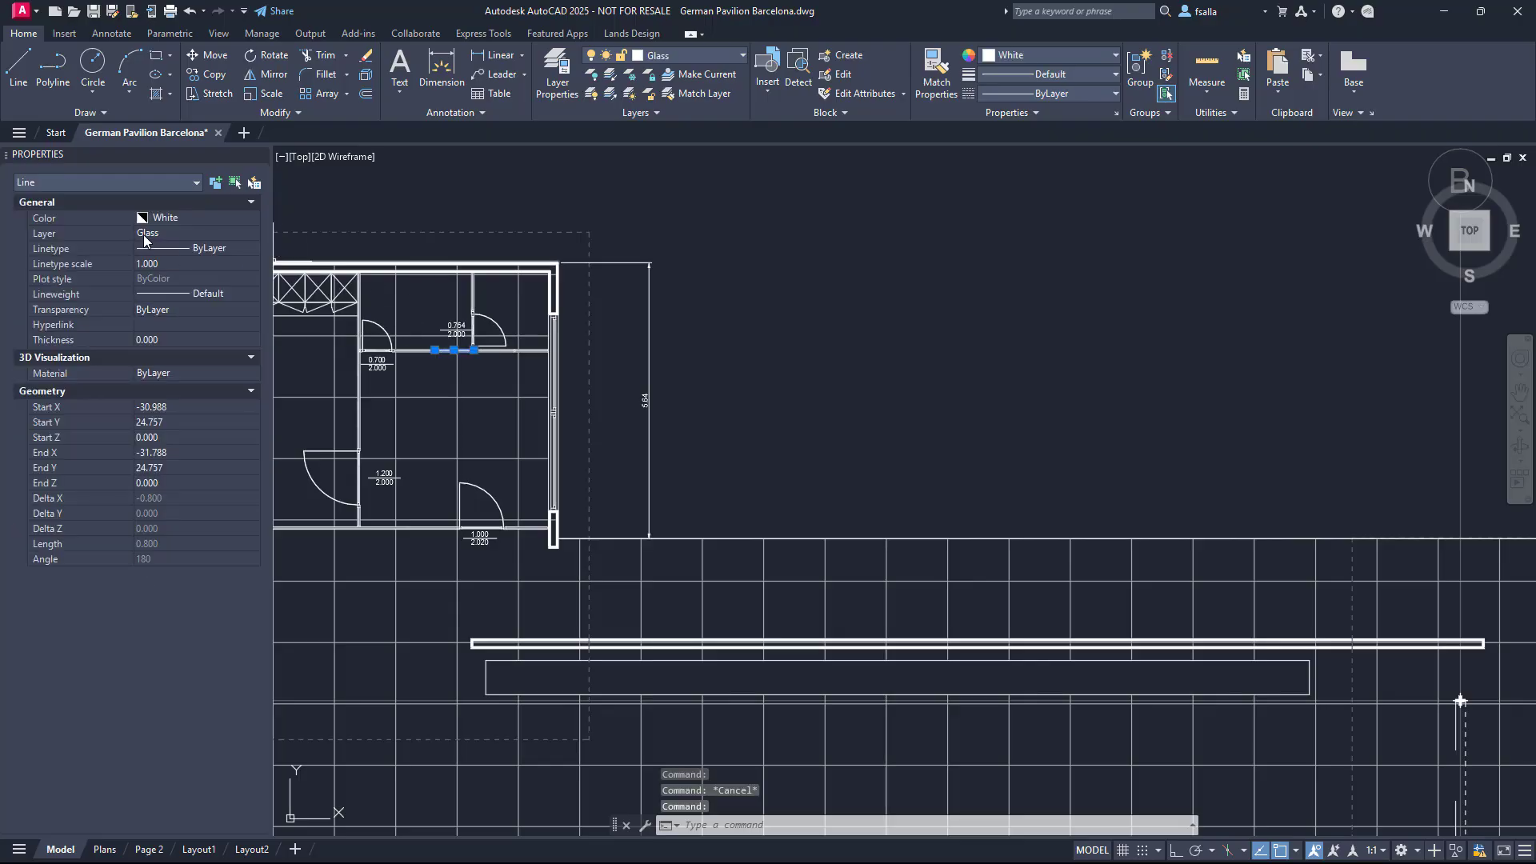
key(Escape)
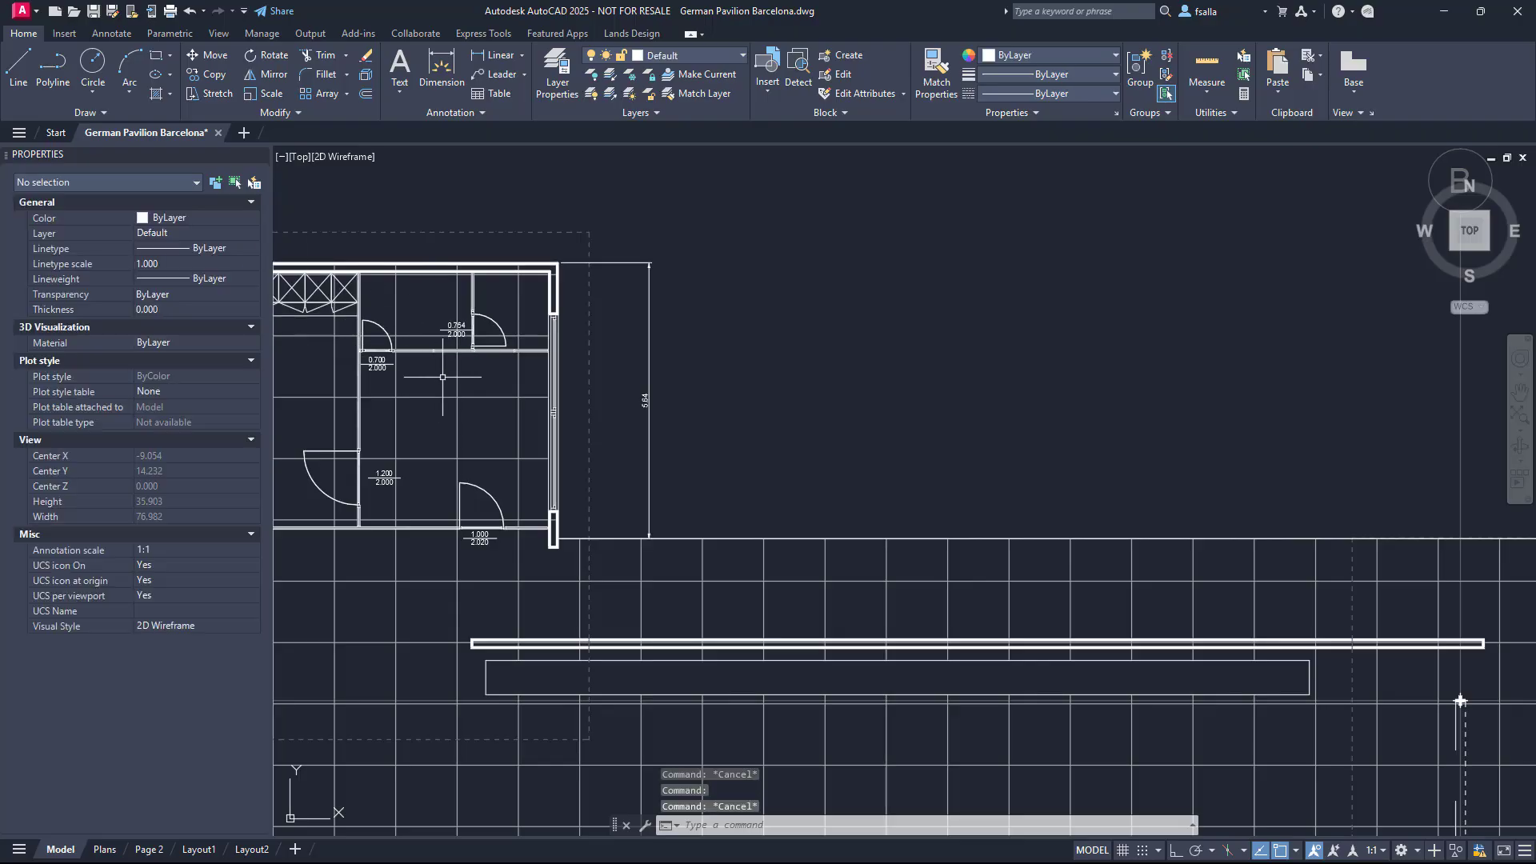
click(502, 661)
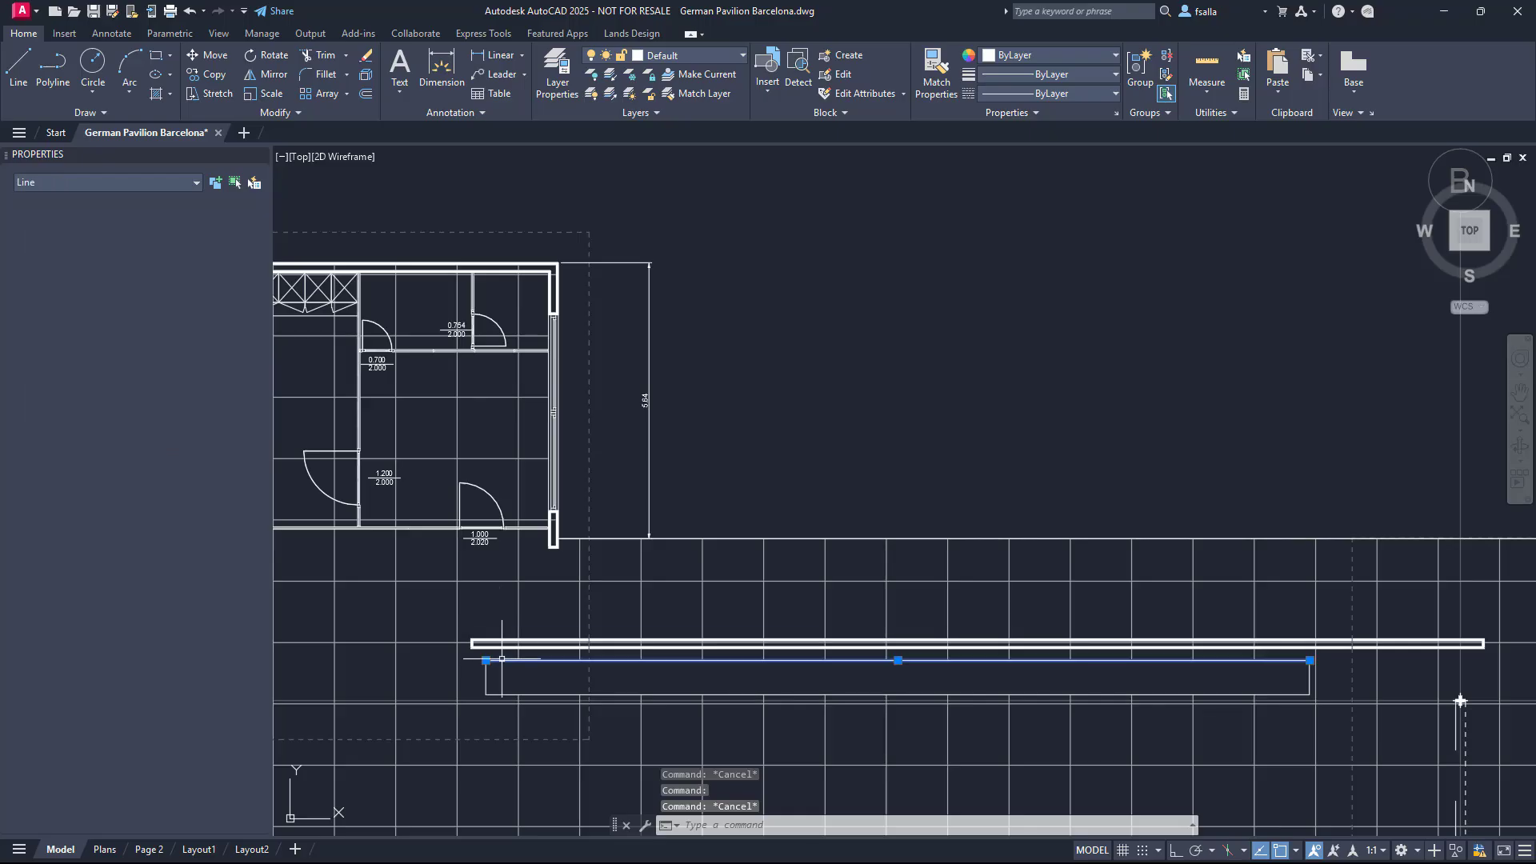
key(Escape)
scroll(617, 343, down, 8)
scroll(617, 343, down, 10)
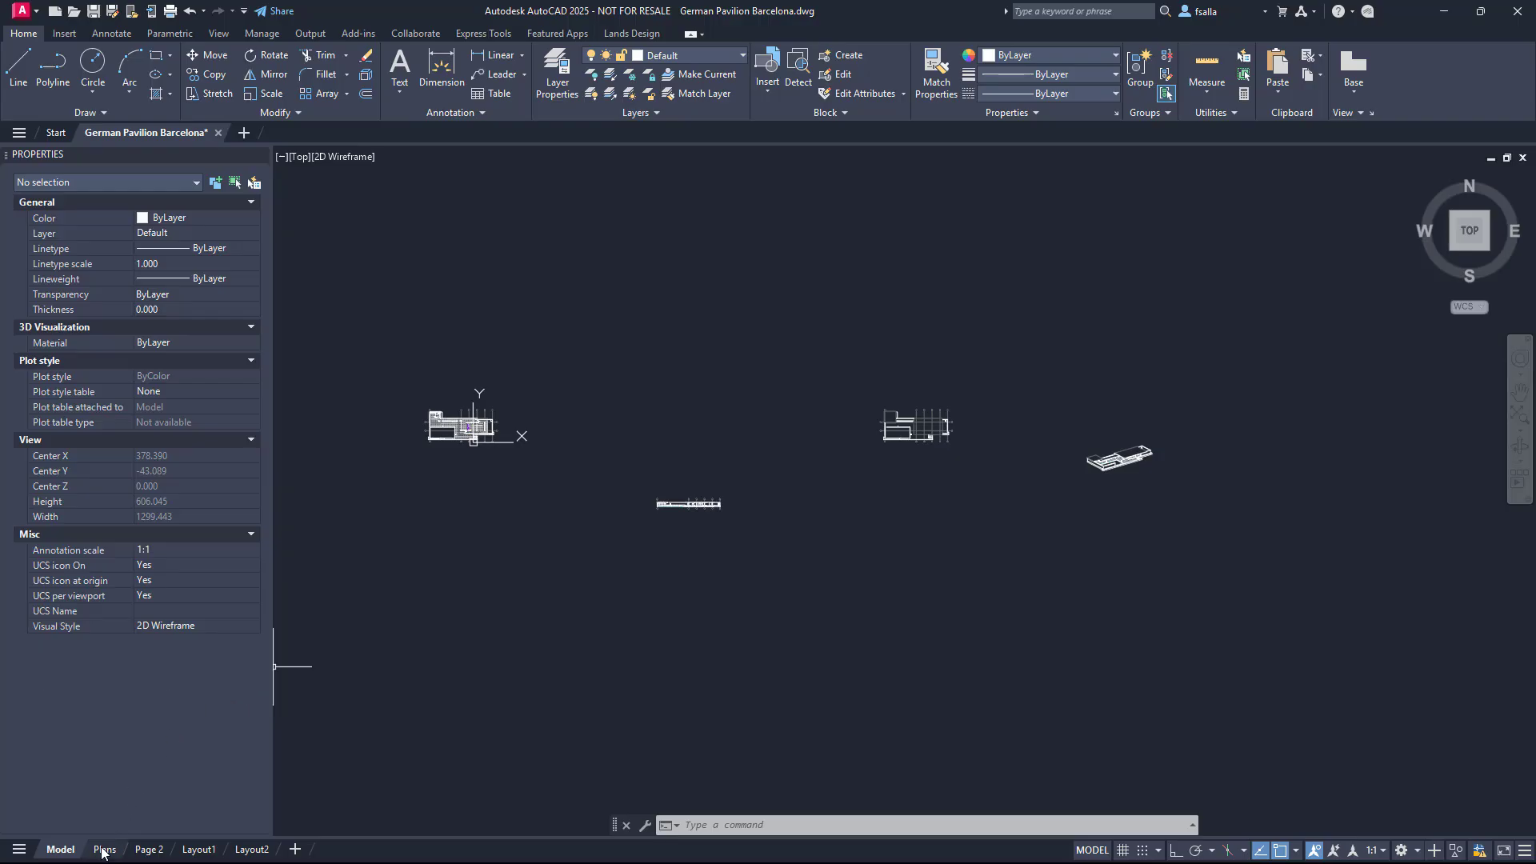
Step: Bring up the Plans layout sheet so it fills the view
mouse_move(103, 852)
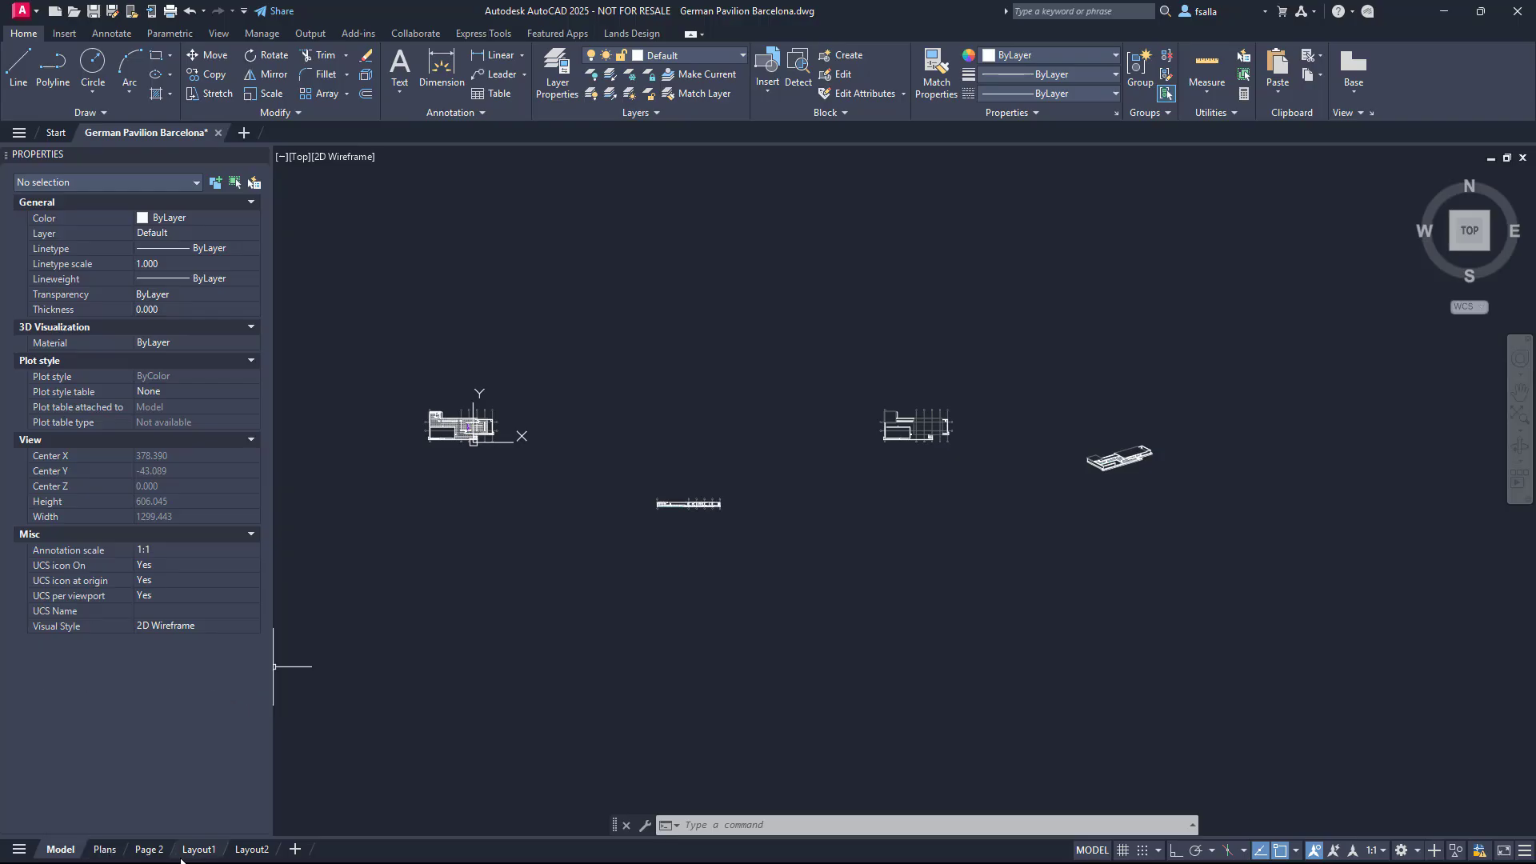
mouse_move(183, 856)
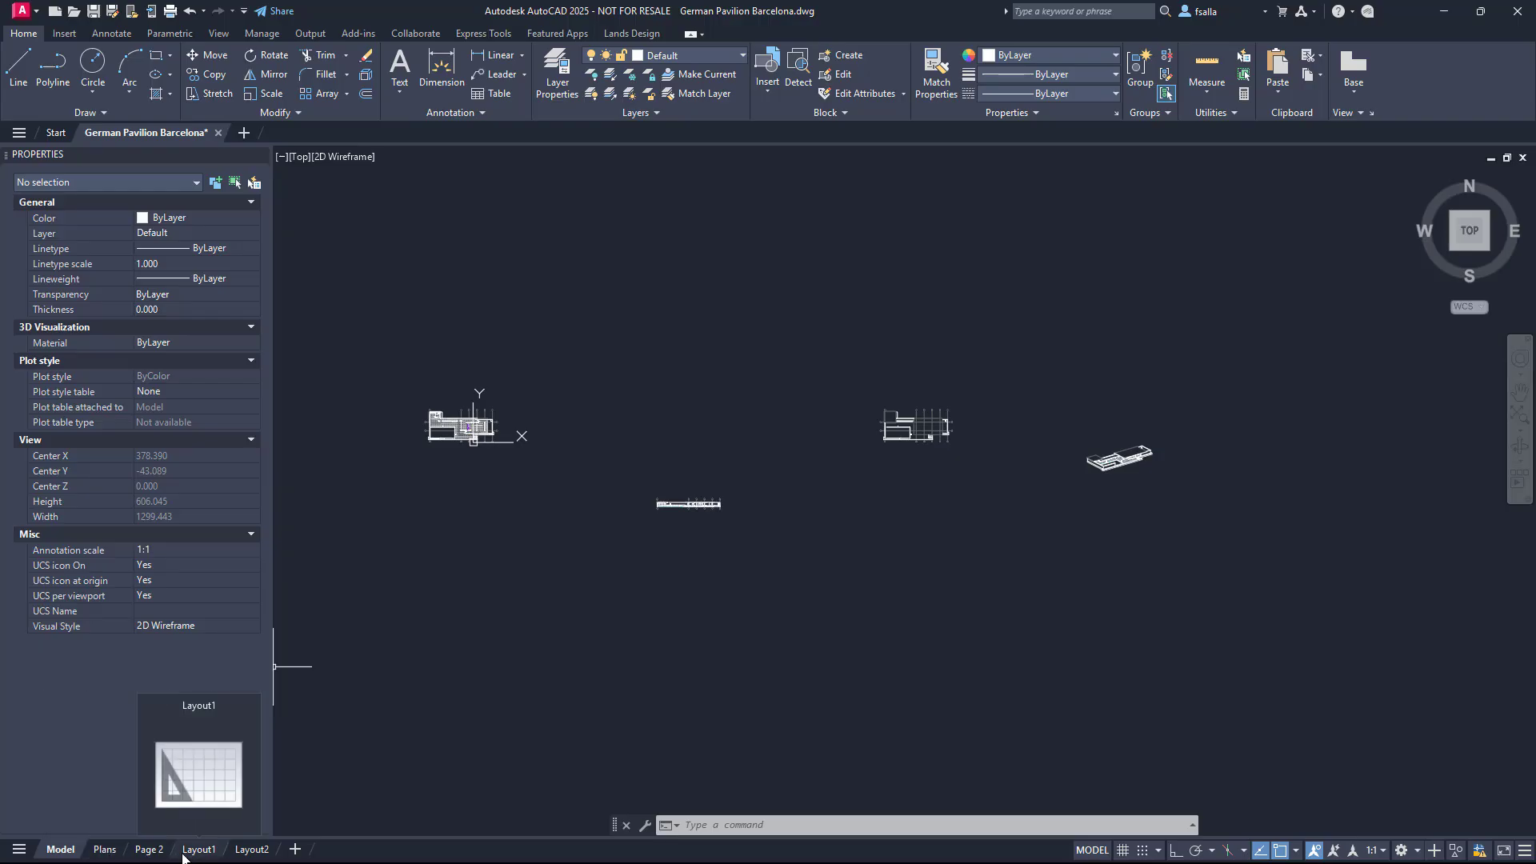
click(104, 851)
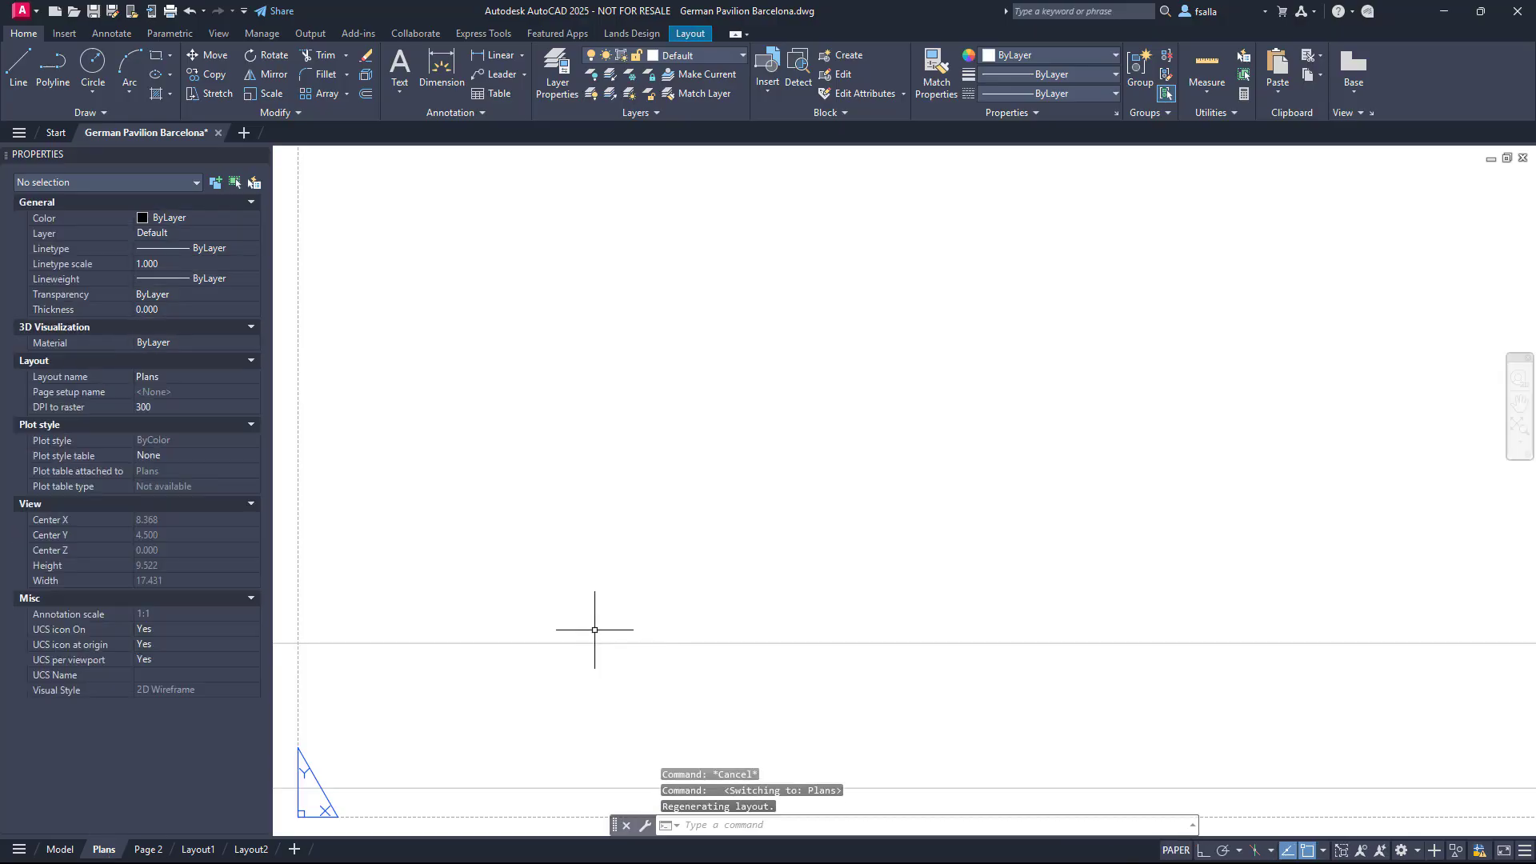
scroll(591, 625, down, 10)
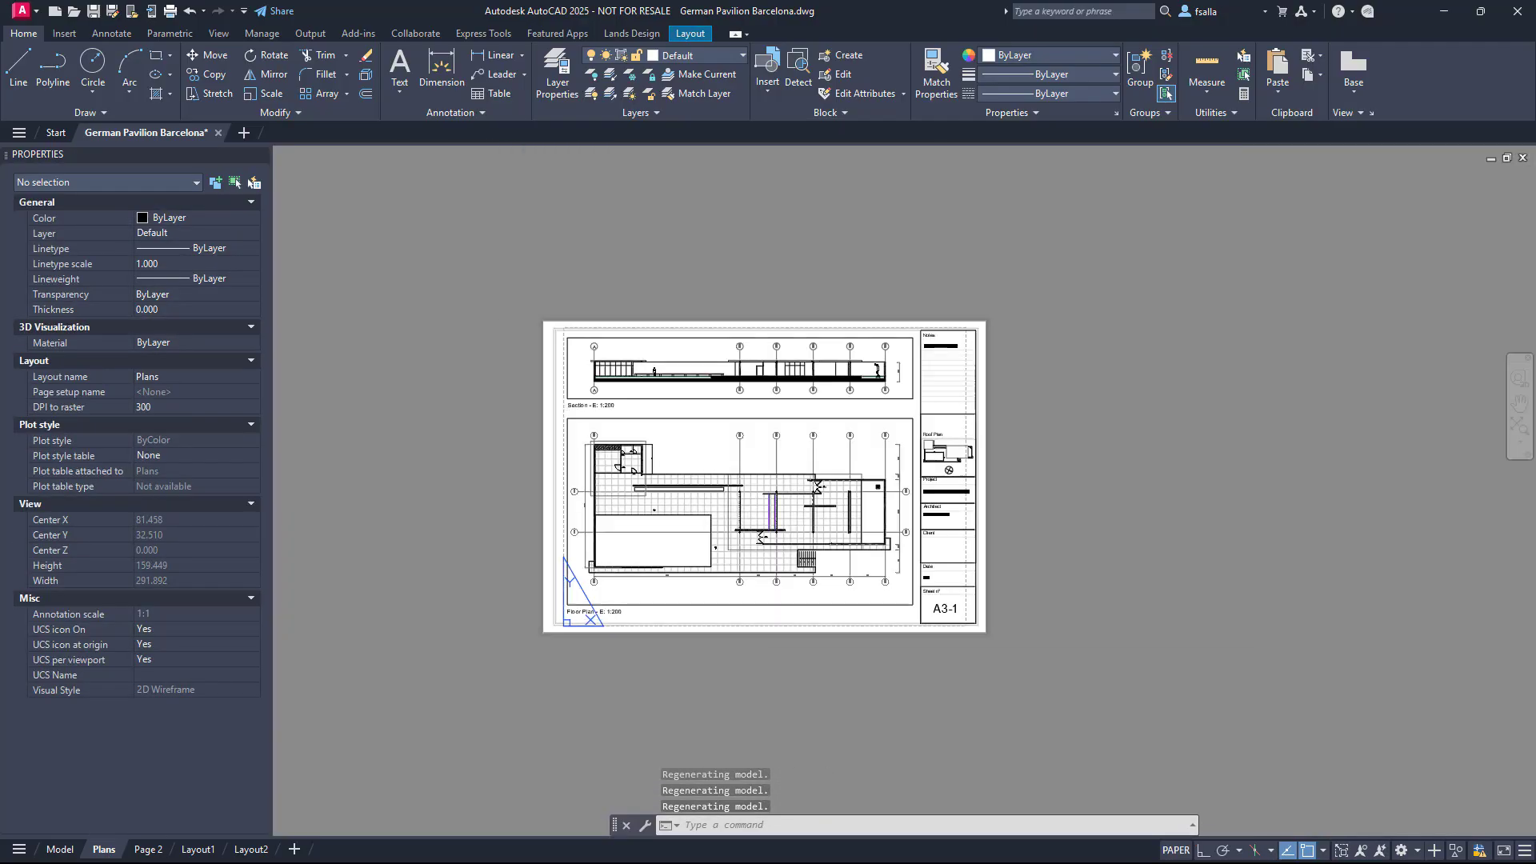
scroll(590, 625, down, 1)
scroll(713, 551, up, 4)
middle_drag(551, 446, 599, 435)
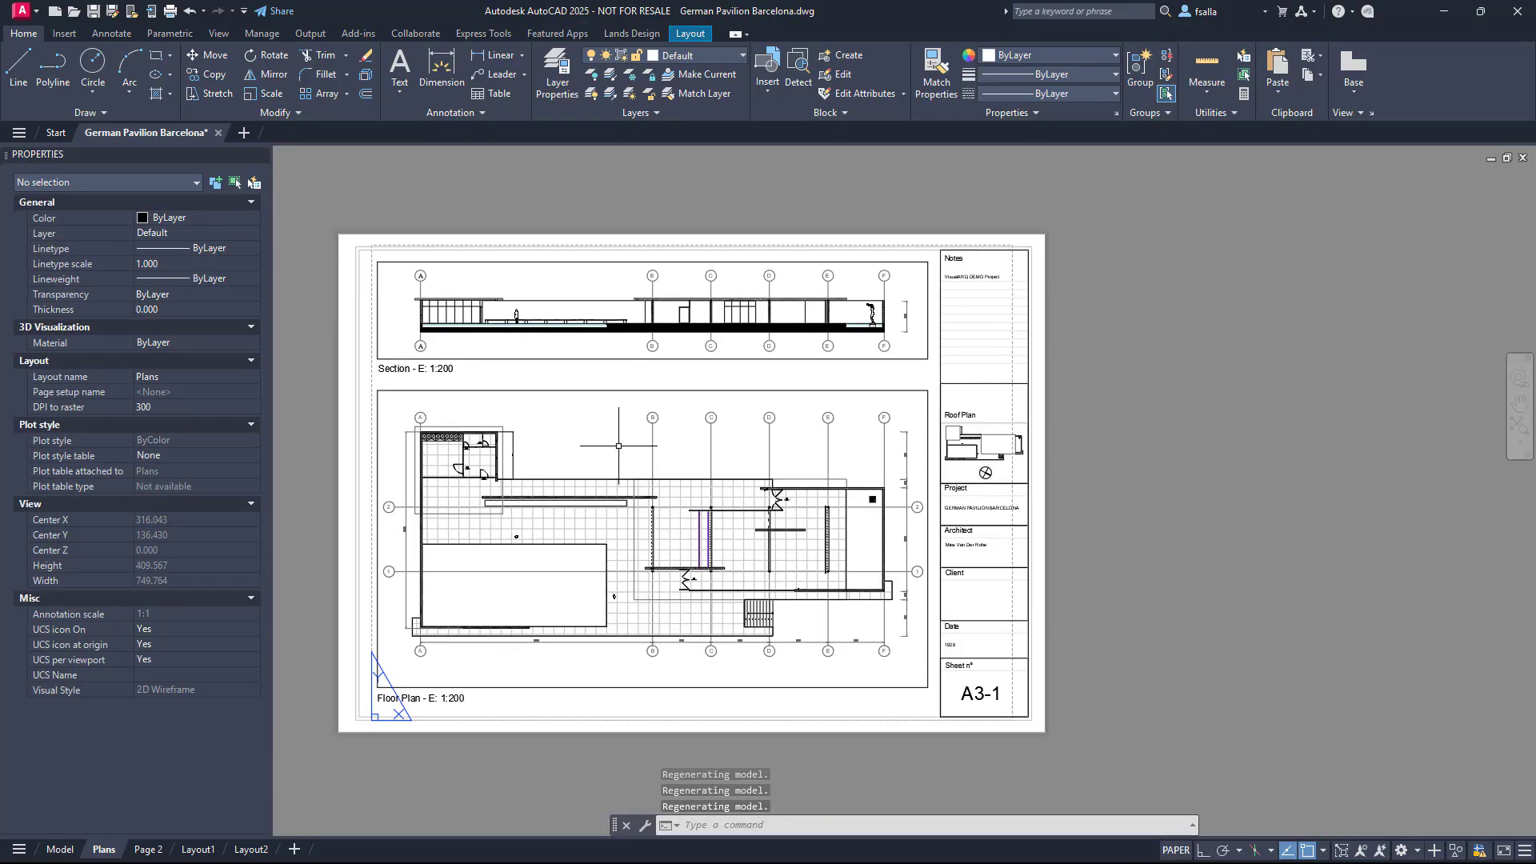
Step: Select the Section and Floor Plan viewports and the floor plan's nine dimensions to check them
click(521, 359)
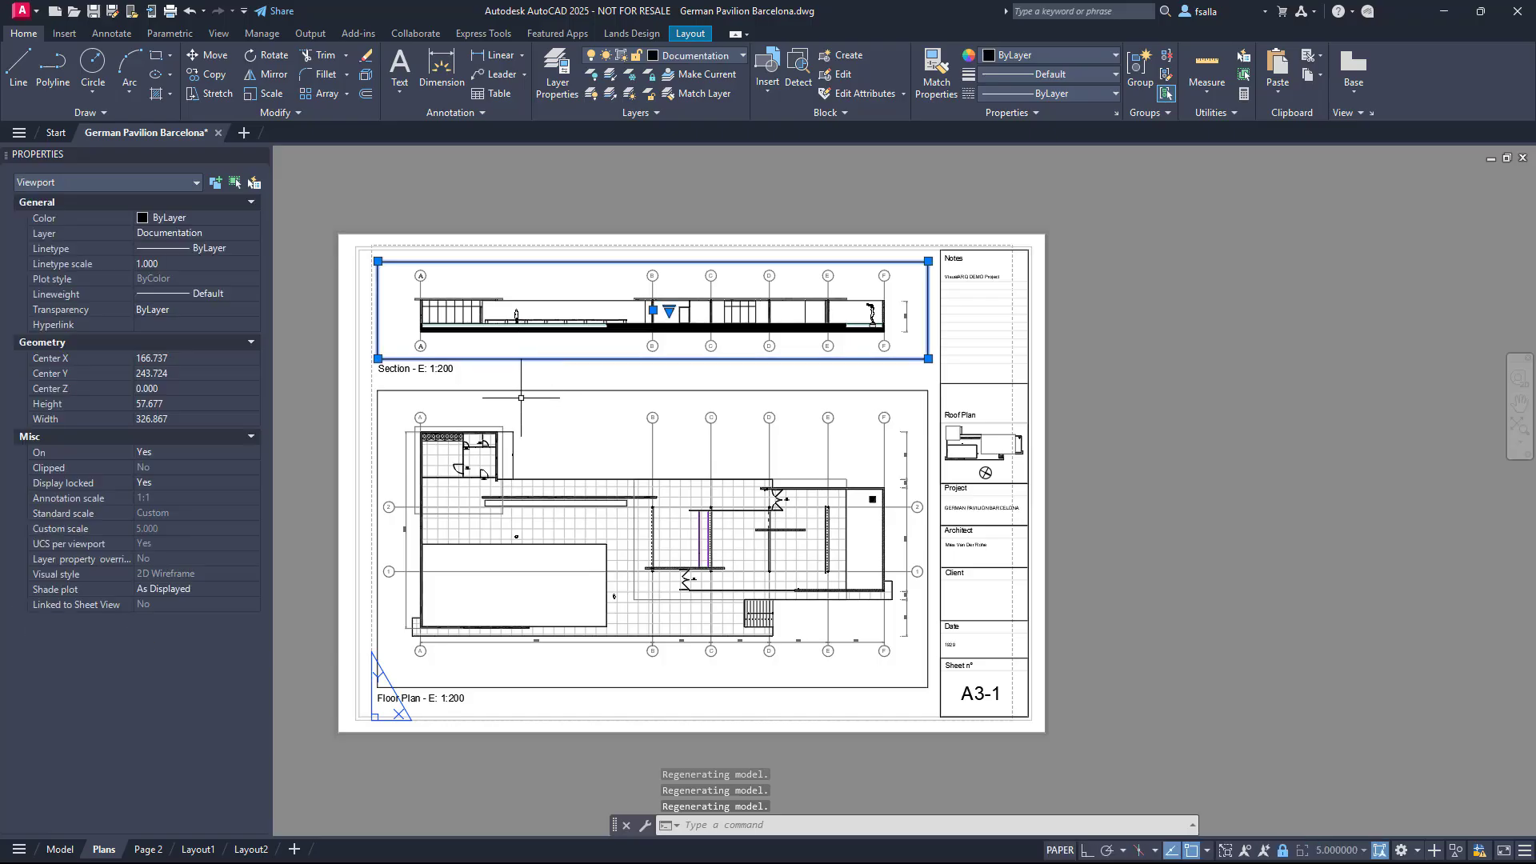
click(513, 388)
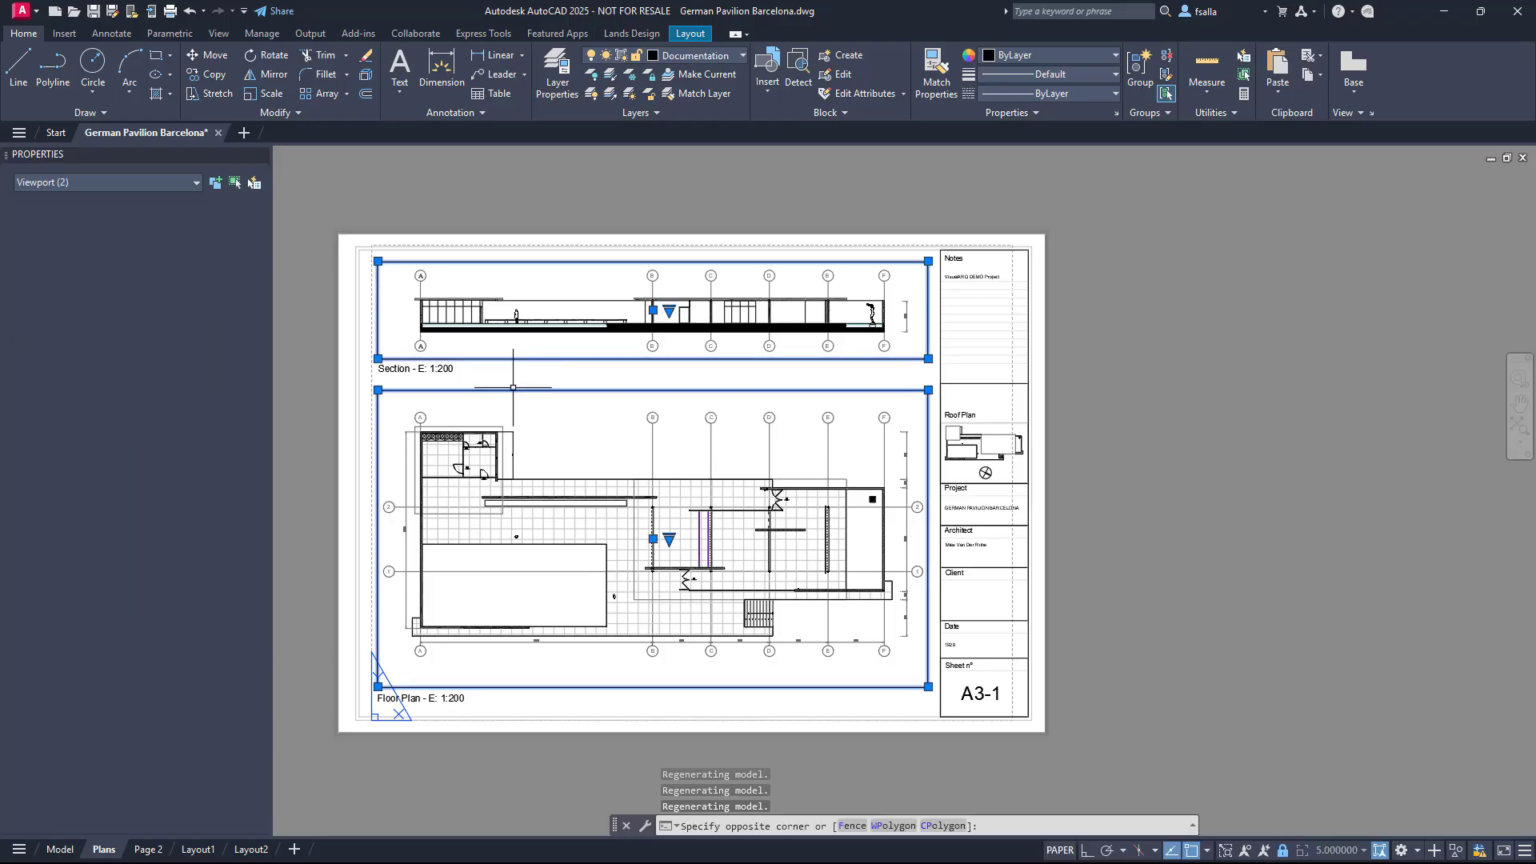
key(Escape)
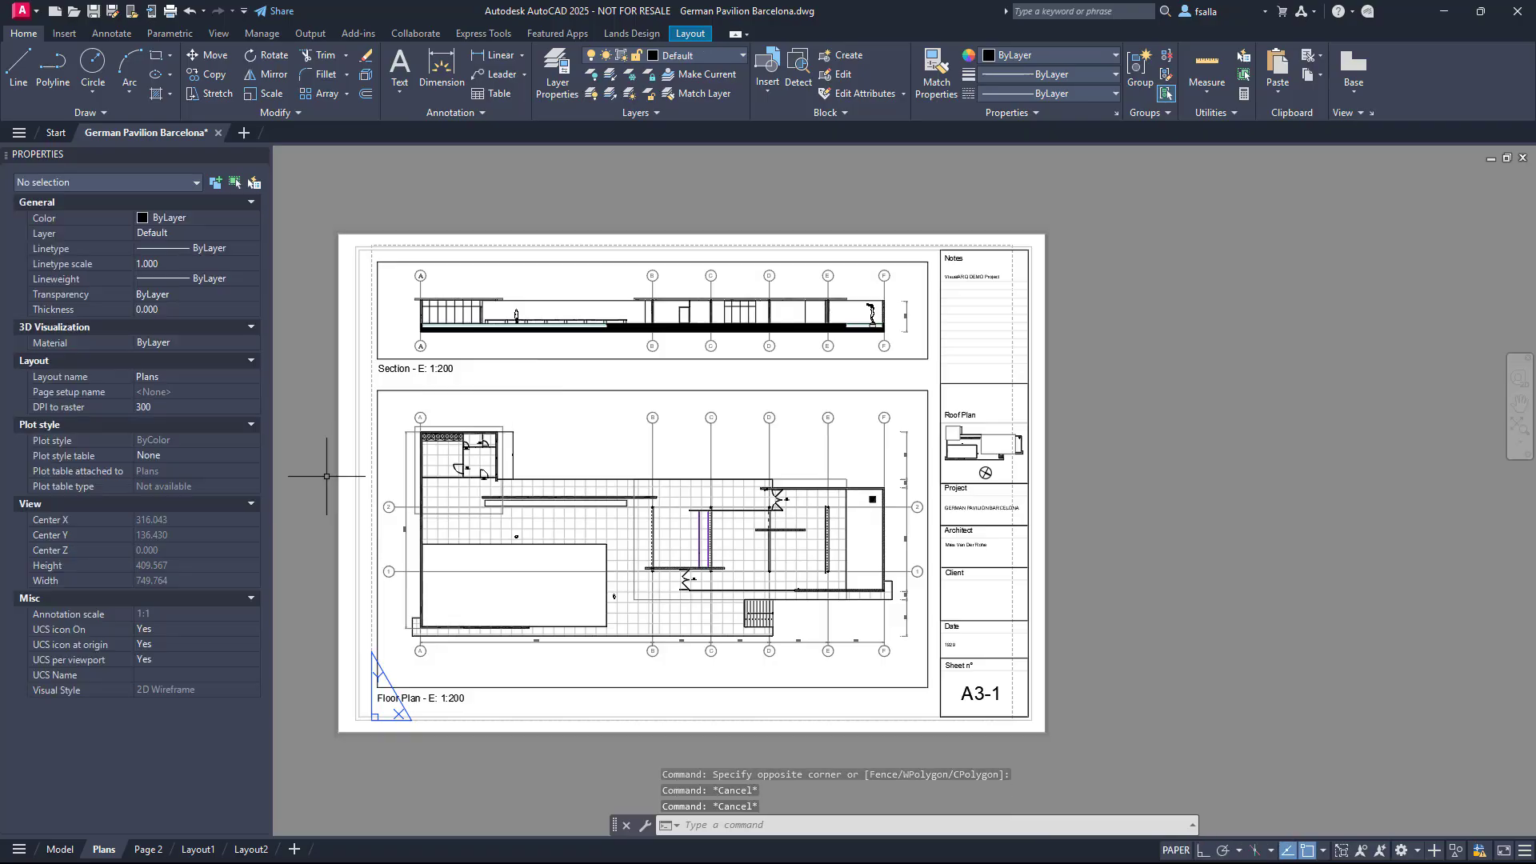
click(326, 478)
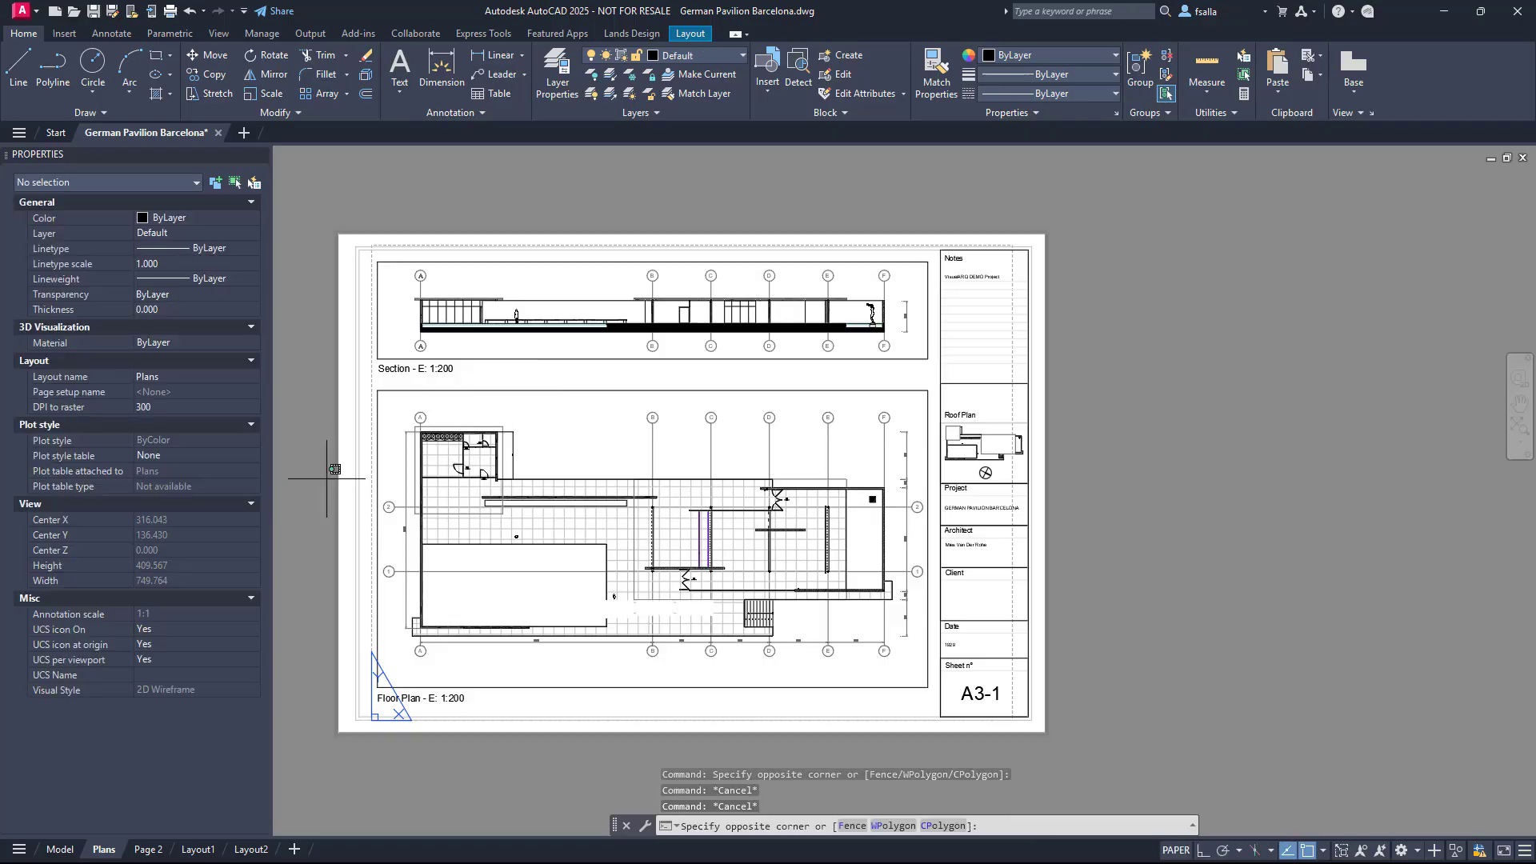
click(914, 690)
key(Escape)
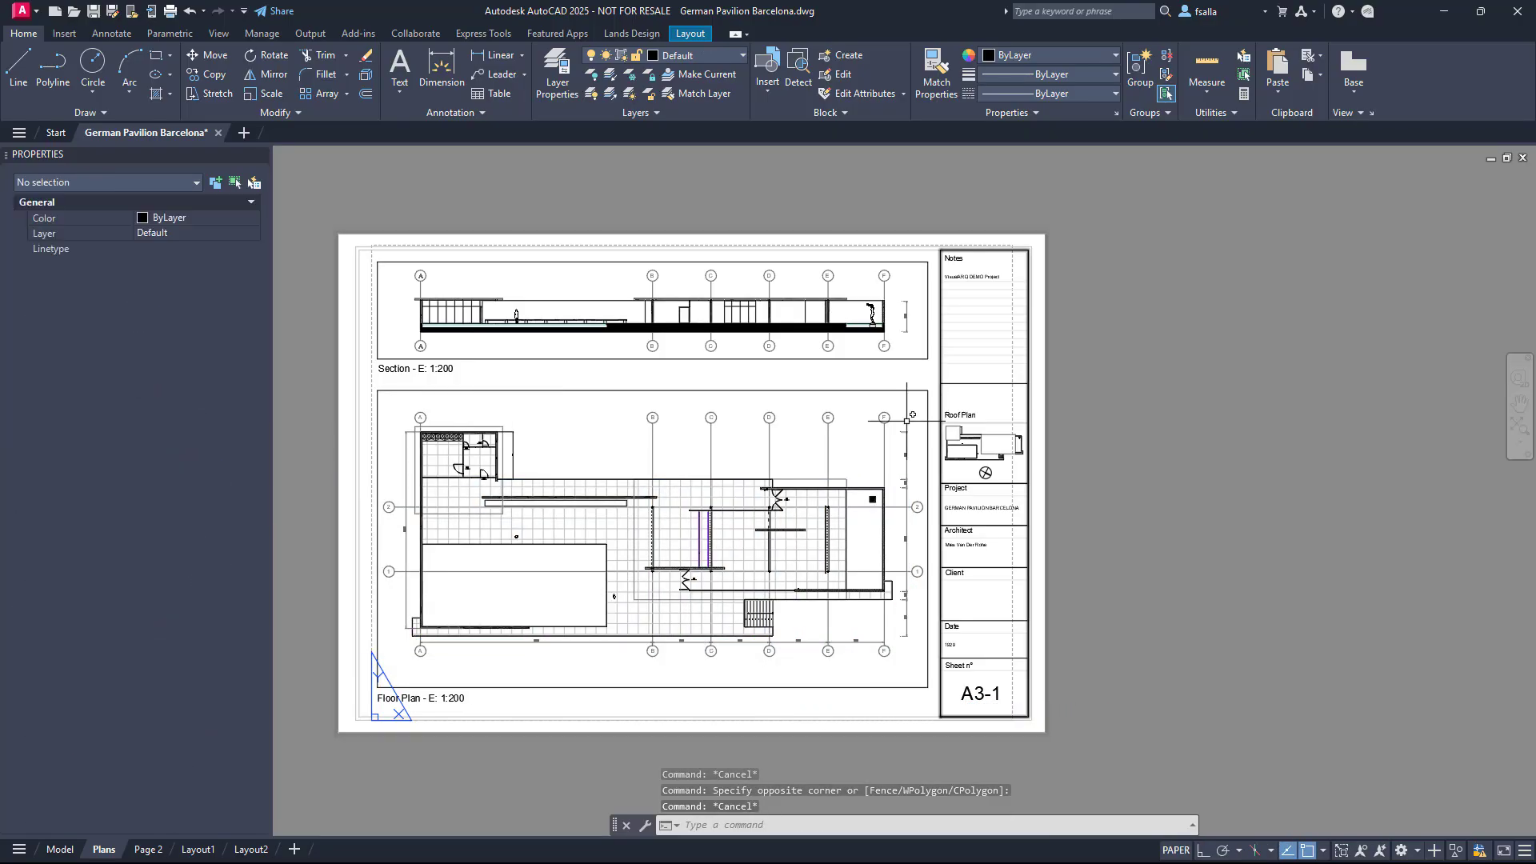
click(918, 237)
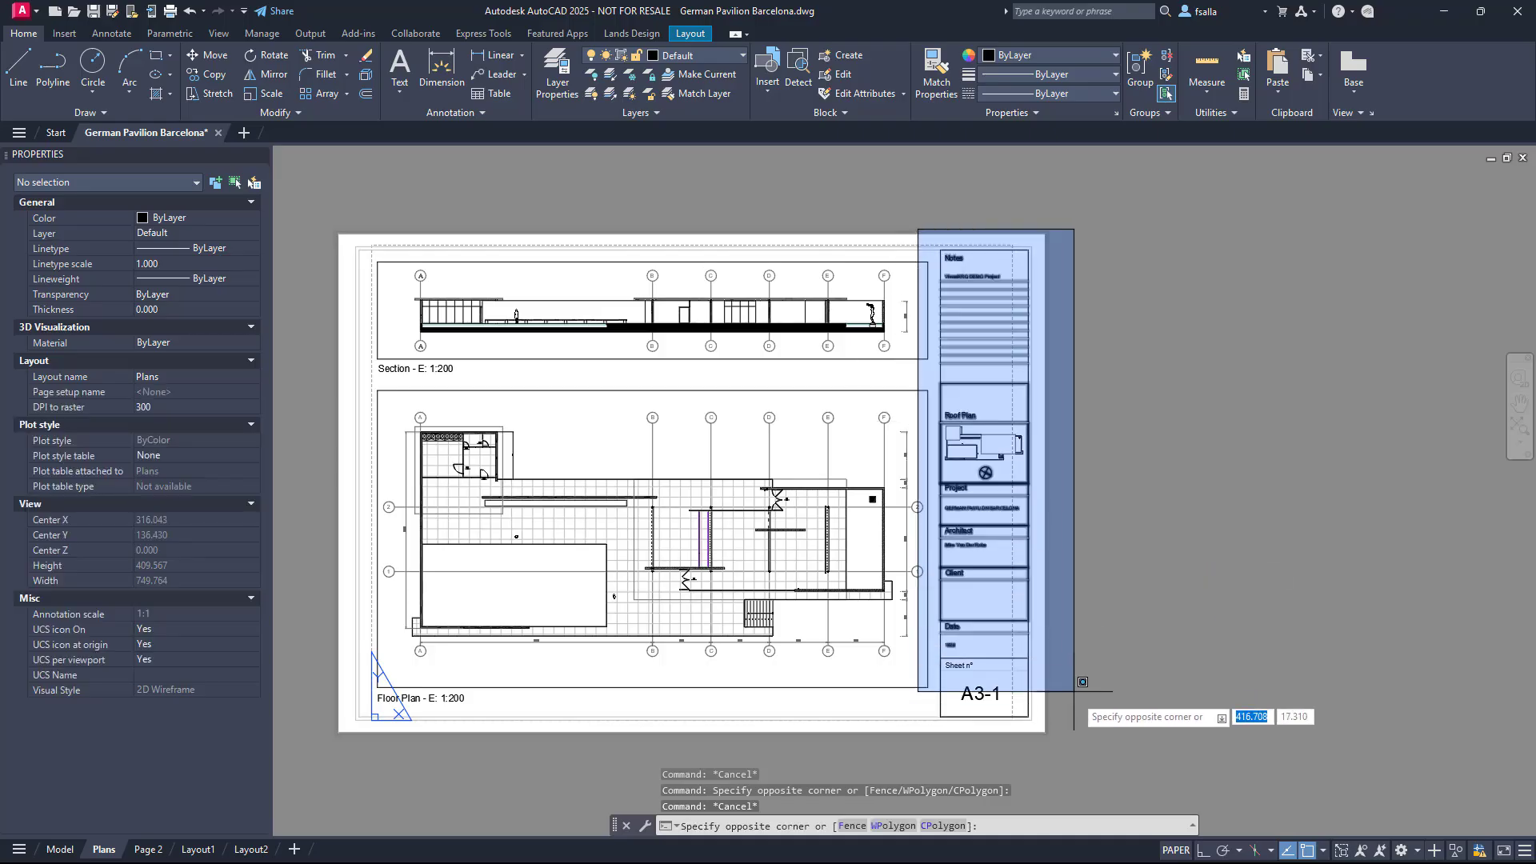
key(Escape)
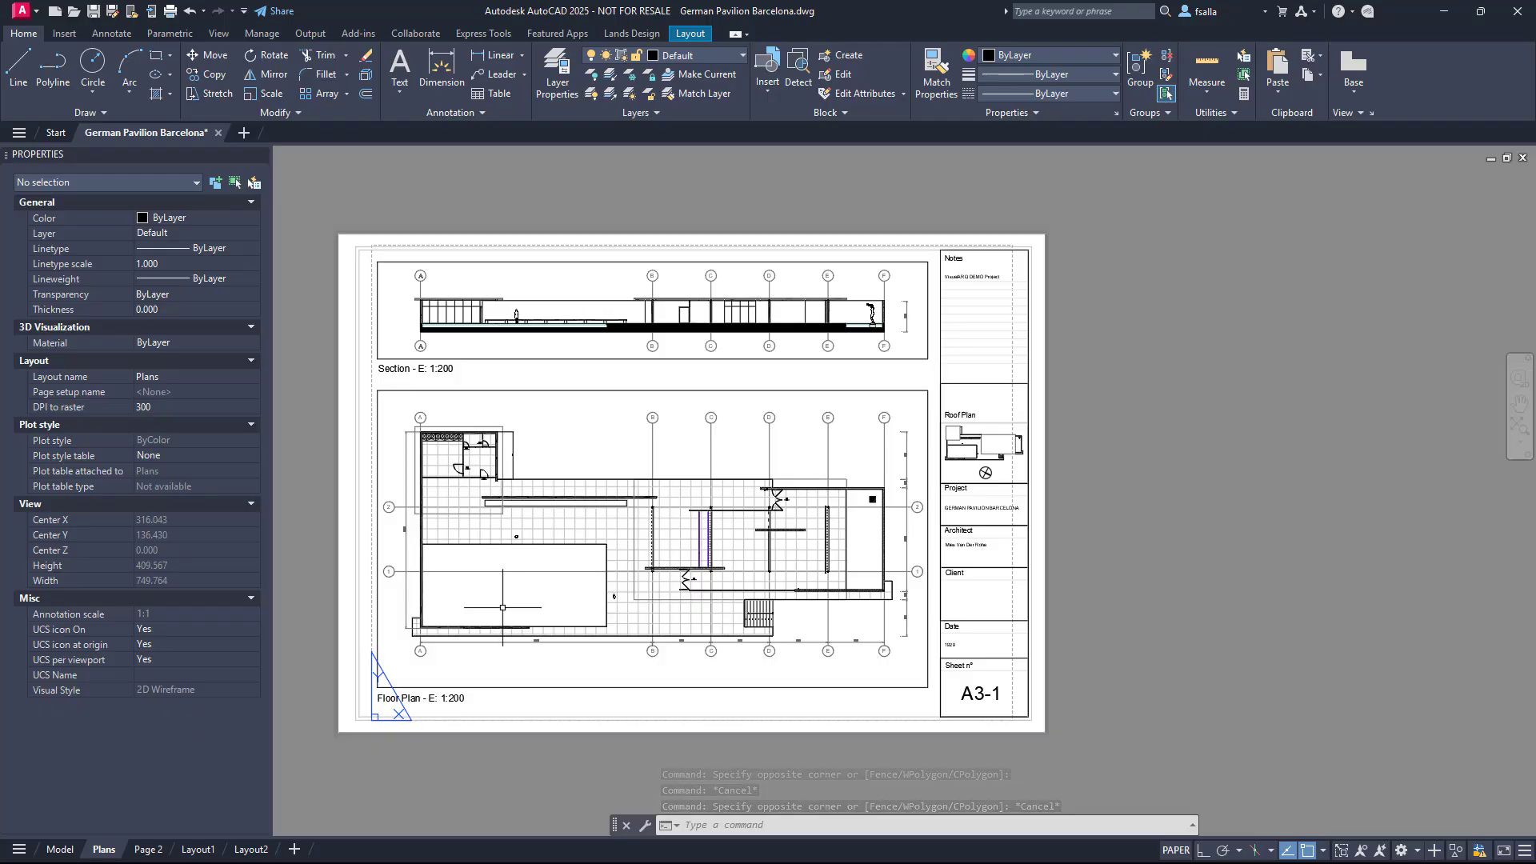
Step: Switch to the Page 2 layout showing the pavilion's axonometric view
click(147, 849)
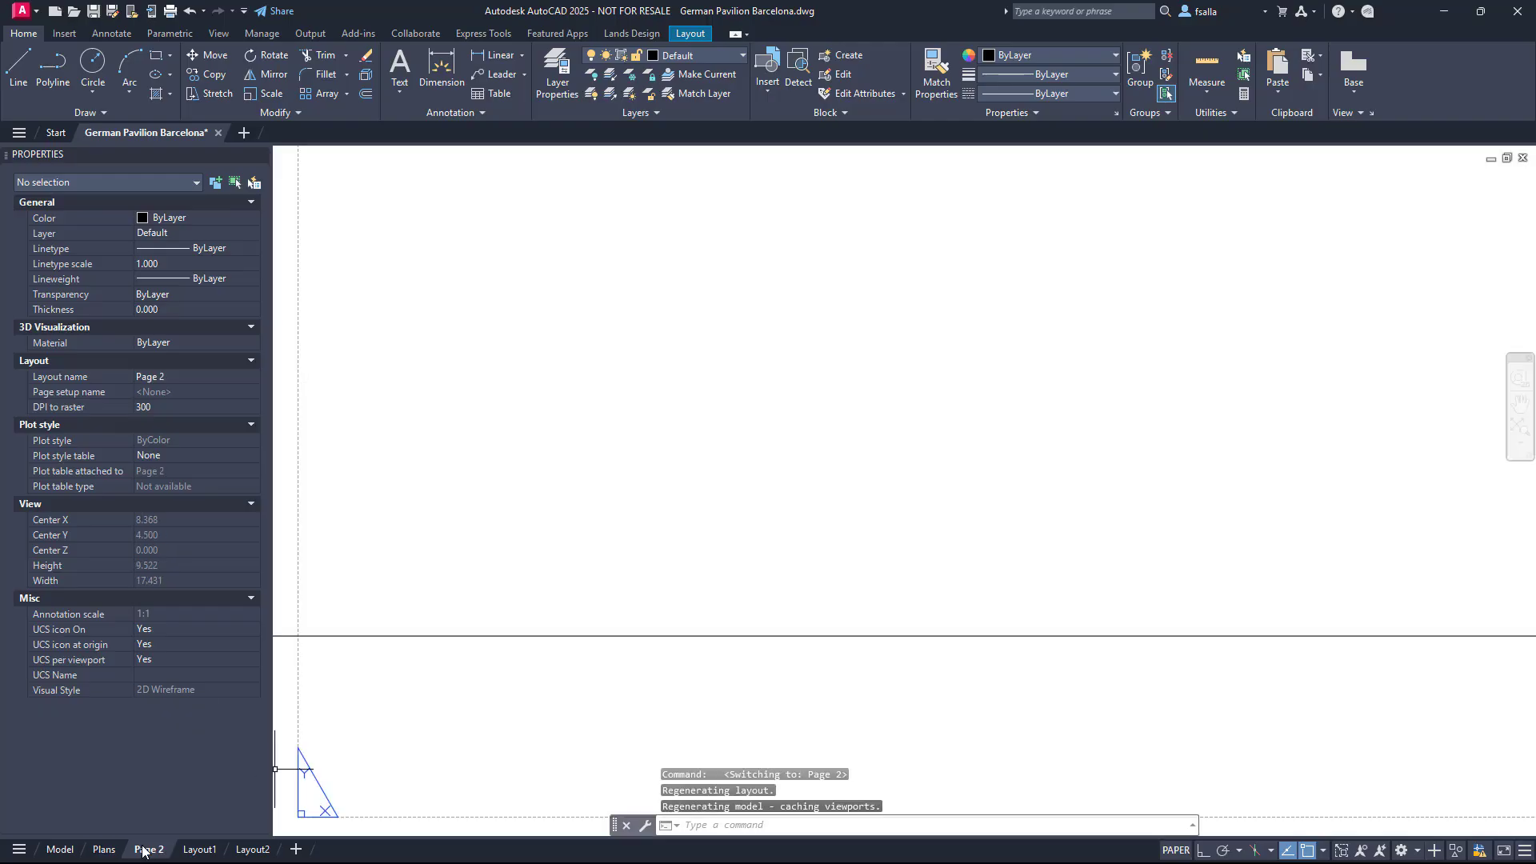
scroll(650, 554, down, 5)
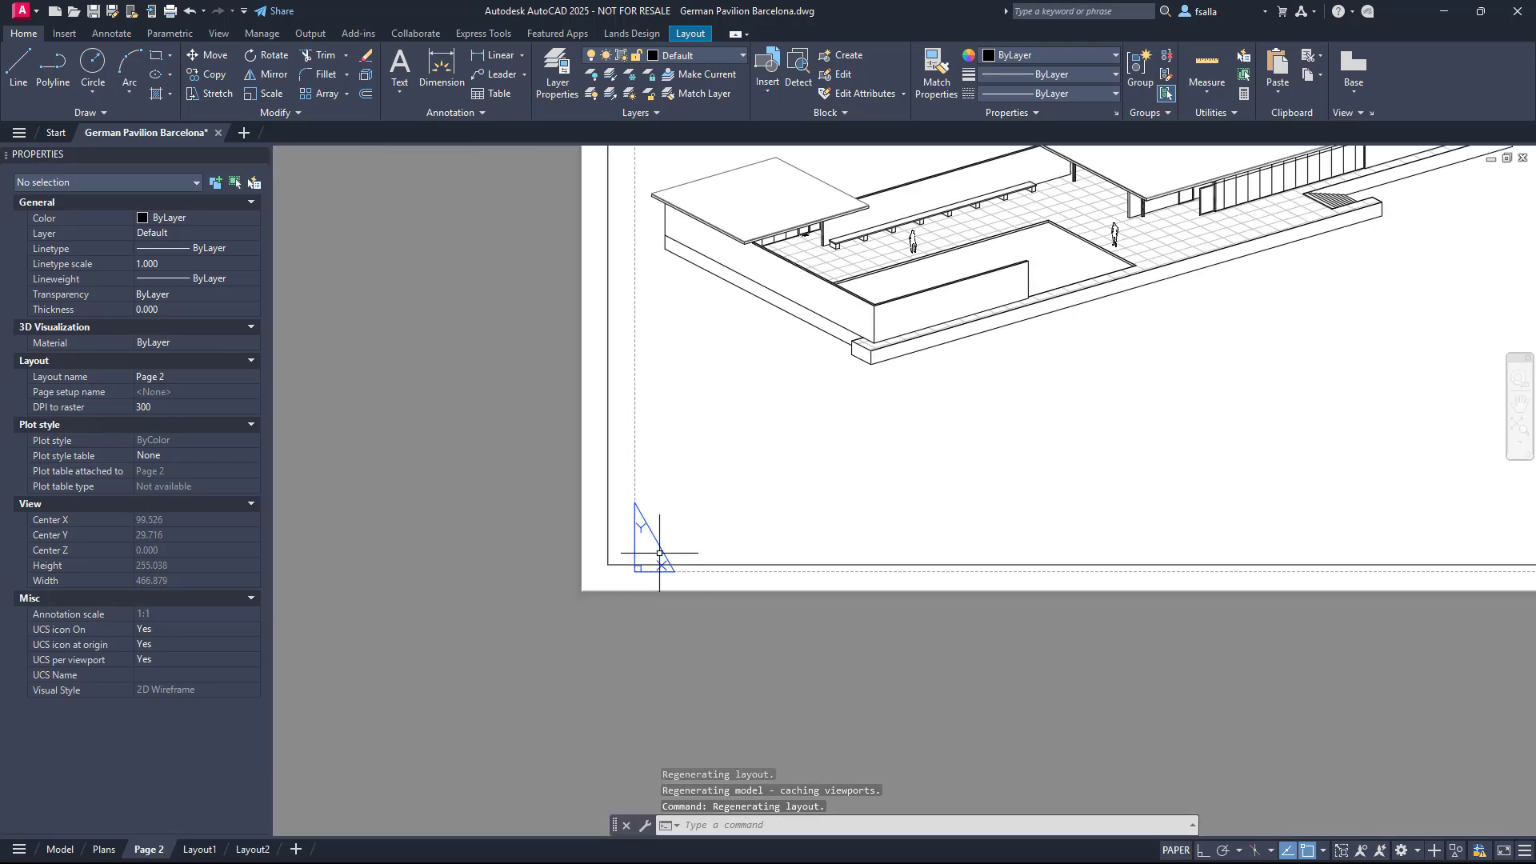
scroll(732, 501, up, 3)
scroll(731, 514, up, 2)
scroll(730, 524, down, 2)
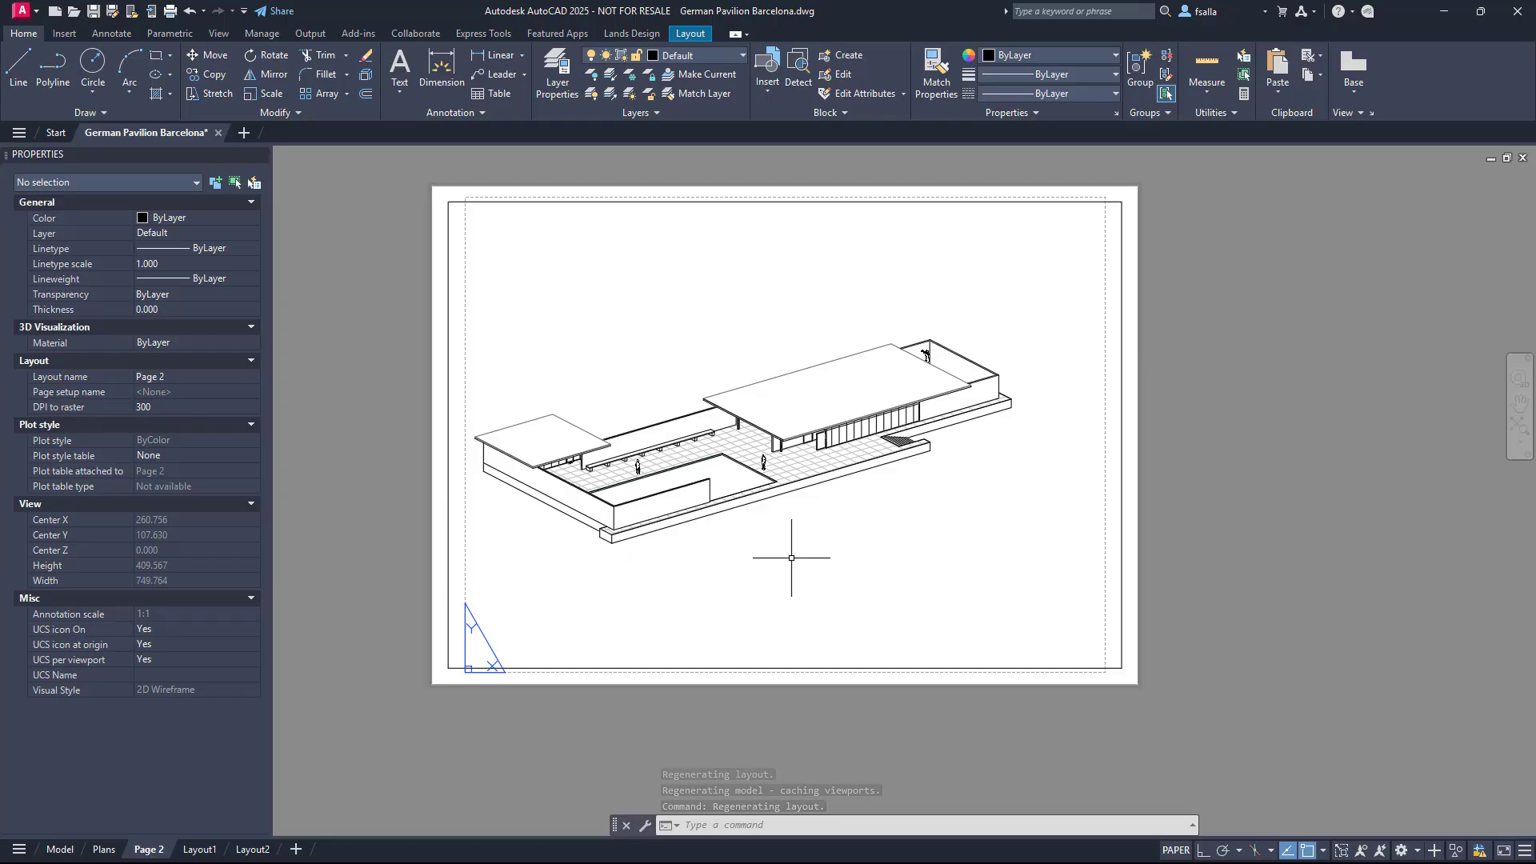